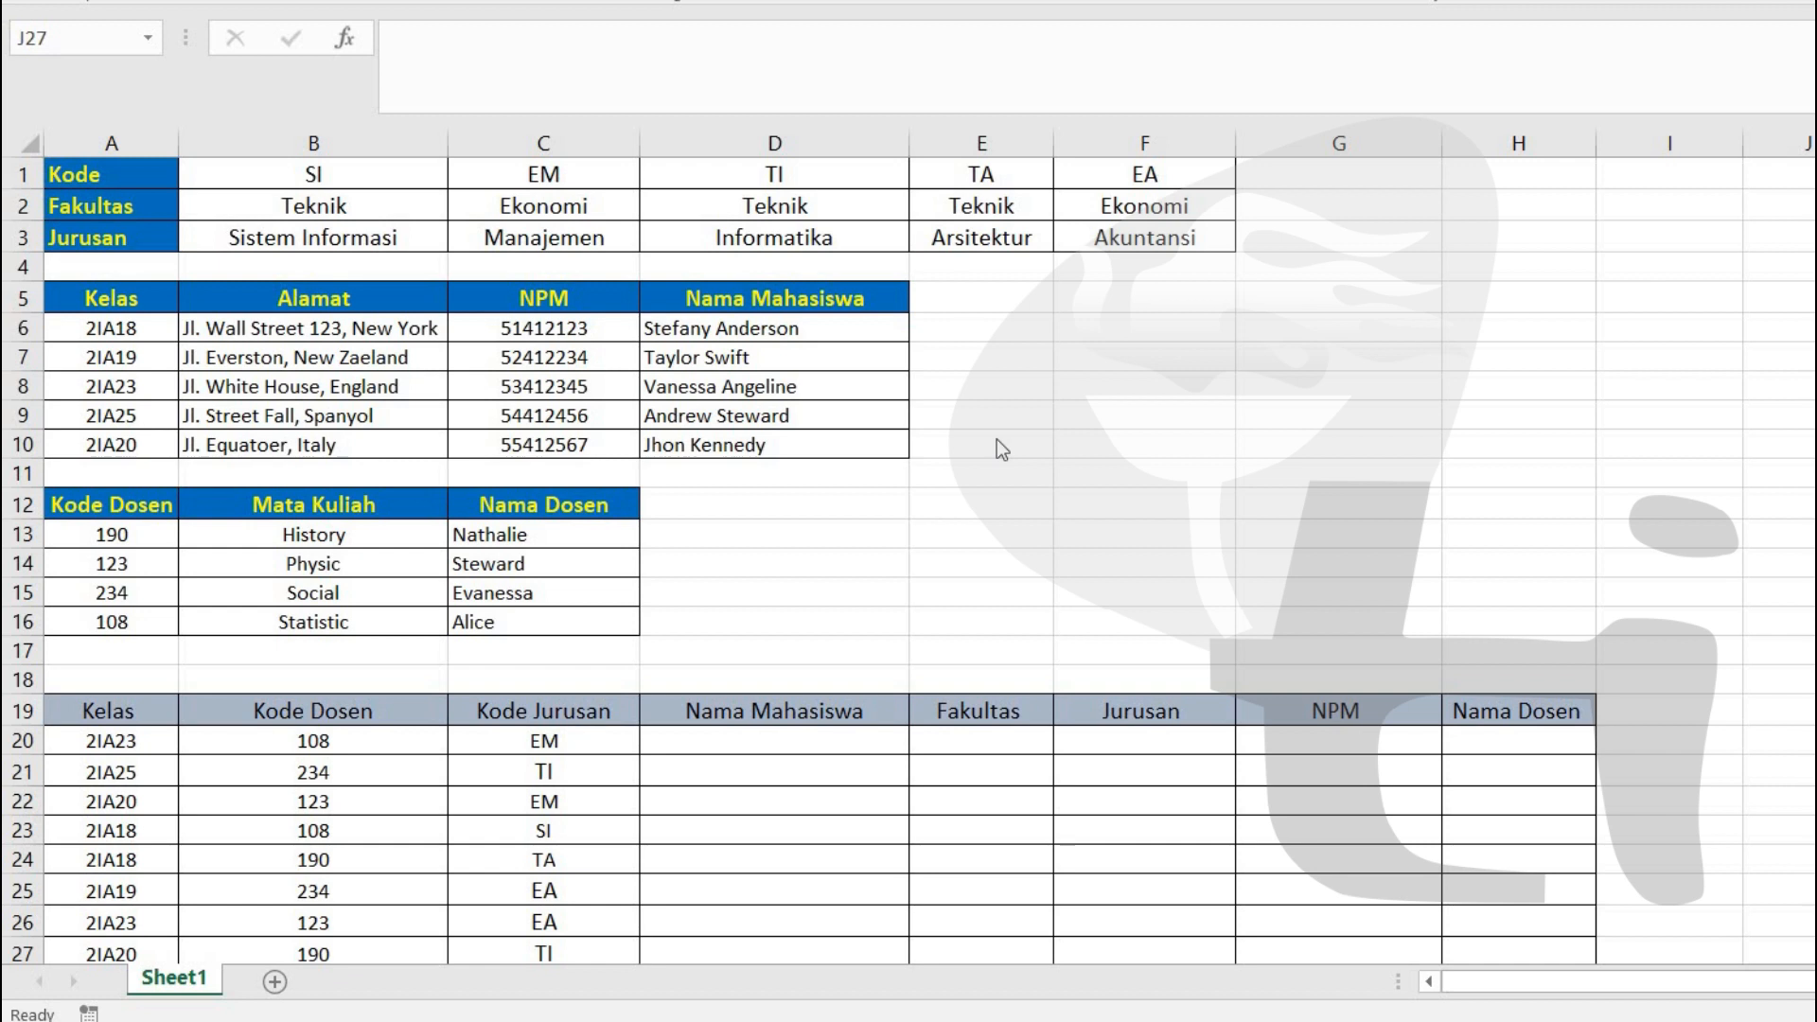
- Examine the three reference tables: Kode with Fakultas and Jurusan, the student table by Kelas, and the lecturer table by Kode Dosen
left_click(185, 373)
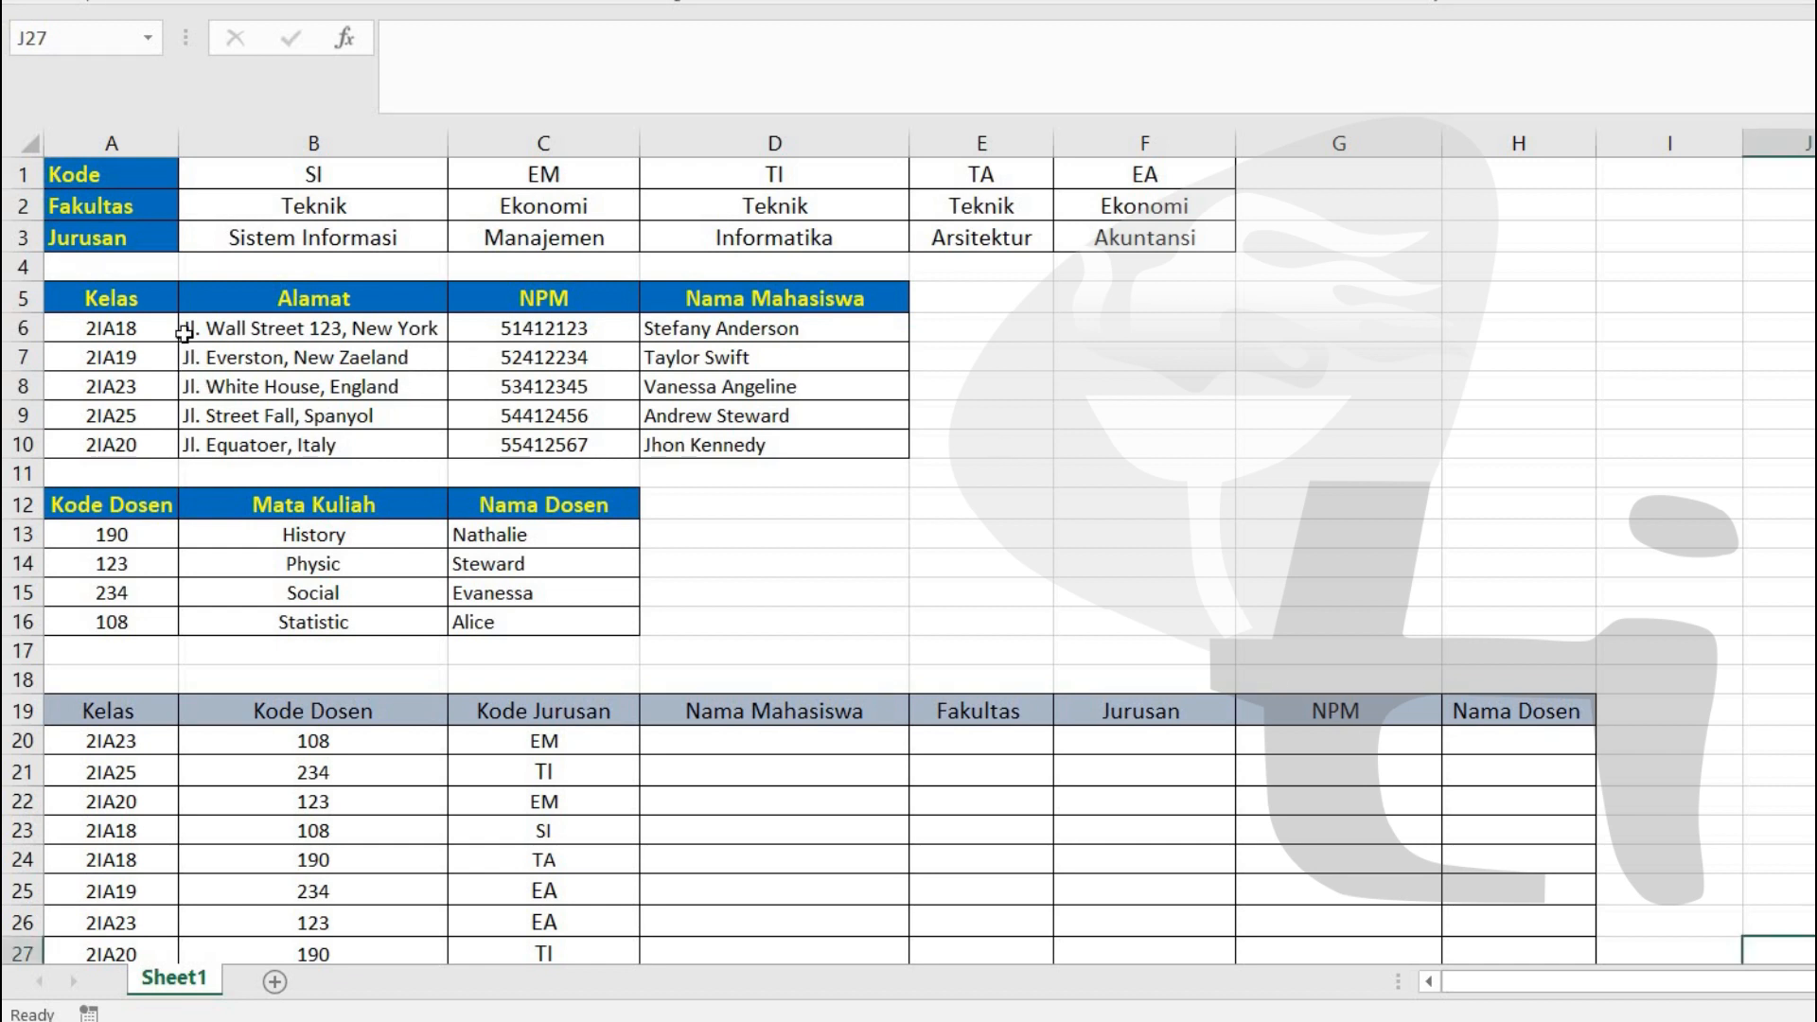
left_click_drag(81, 174, 624, 246)
left_click_drag(1043, 247, 1119, 236)
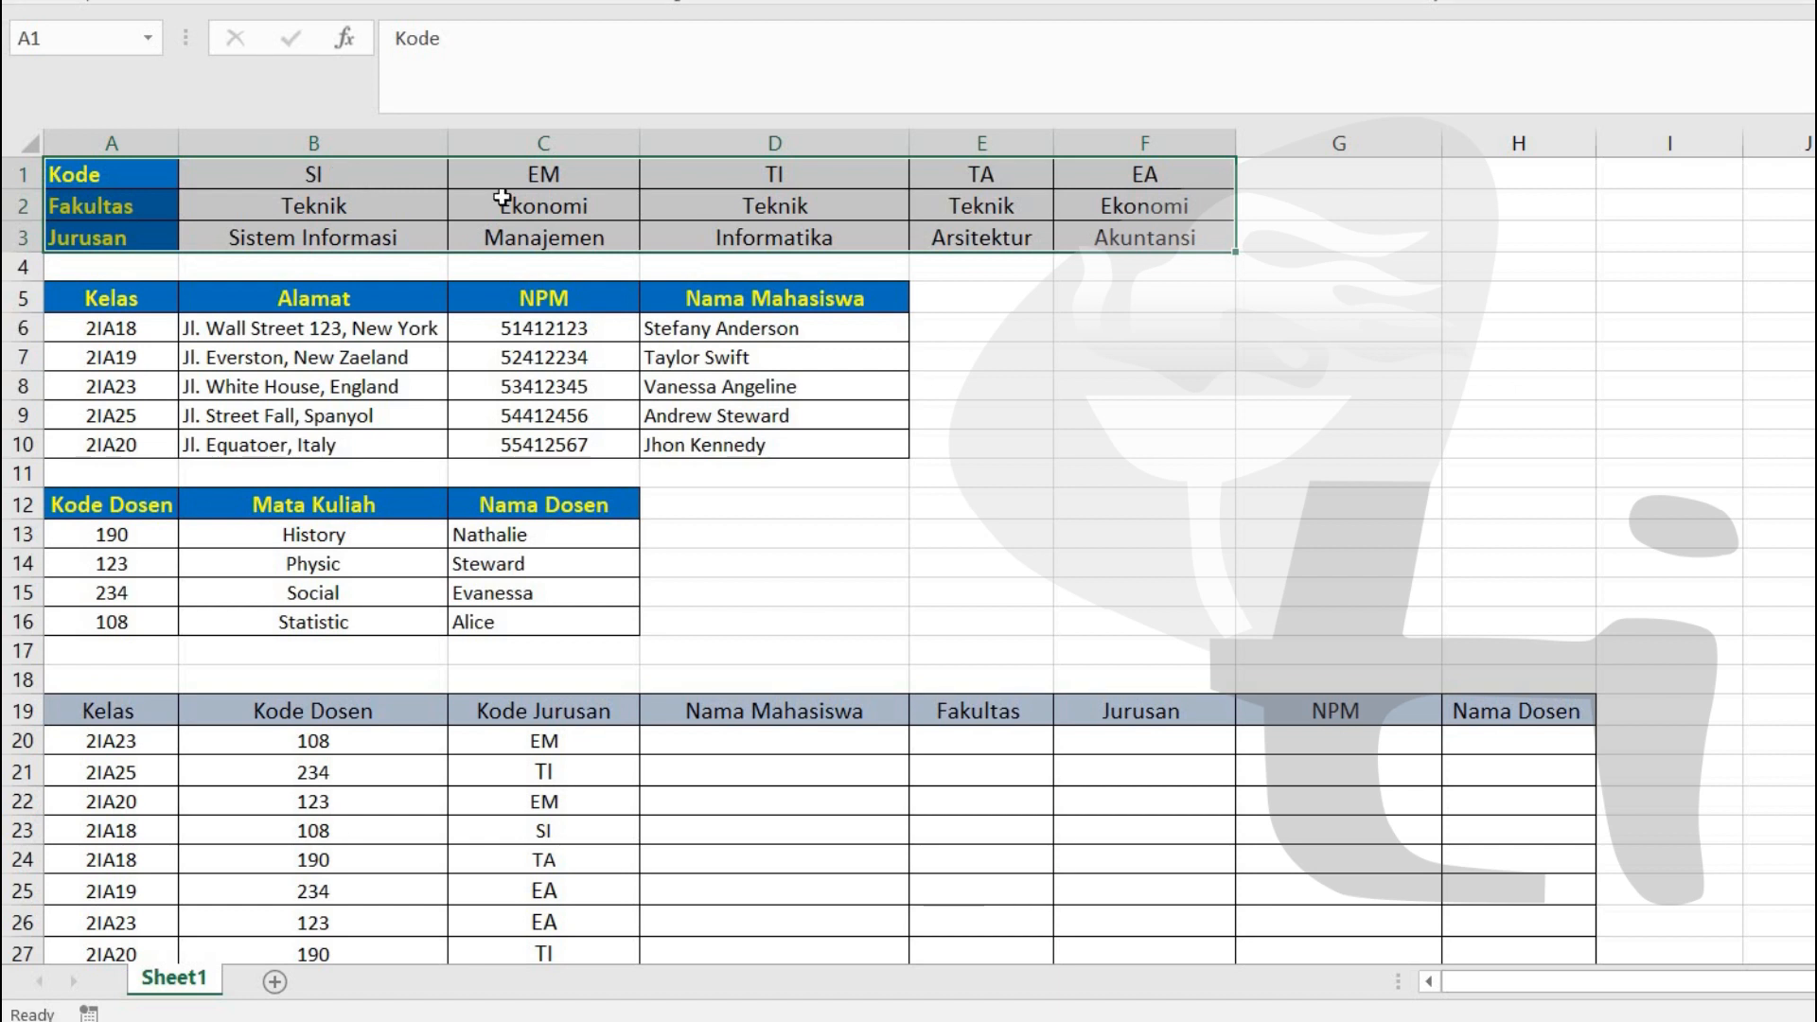
left_click(1001, 206)
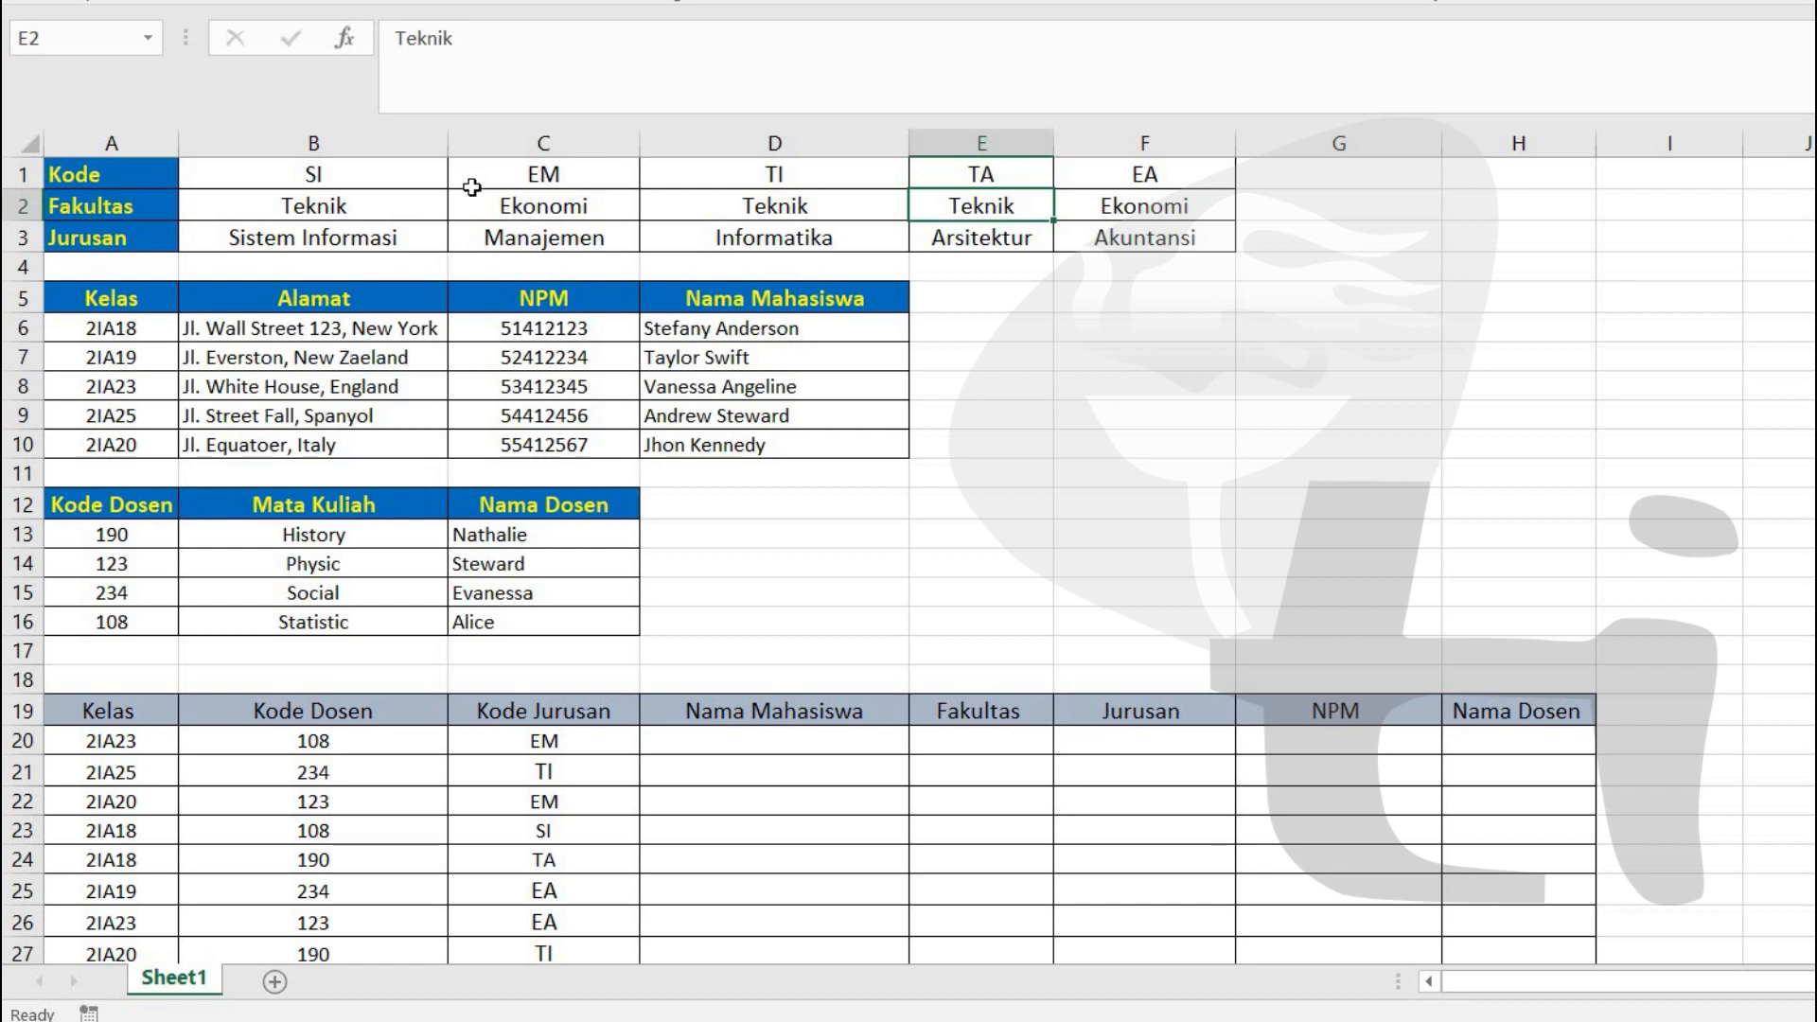
left_click(162, 361)
left_click_drag(110, 299, 757, 437)
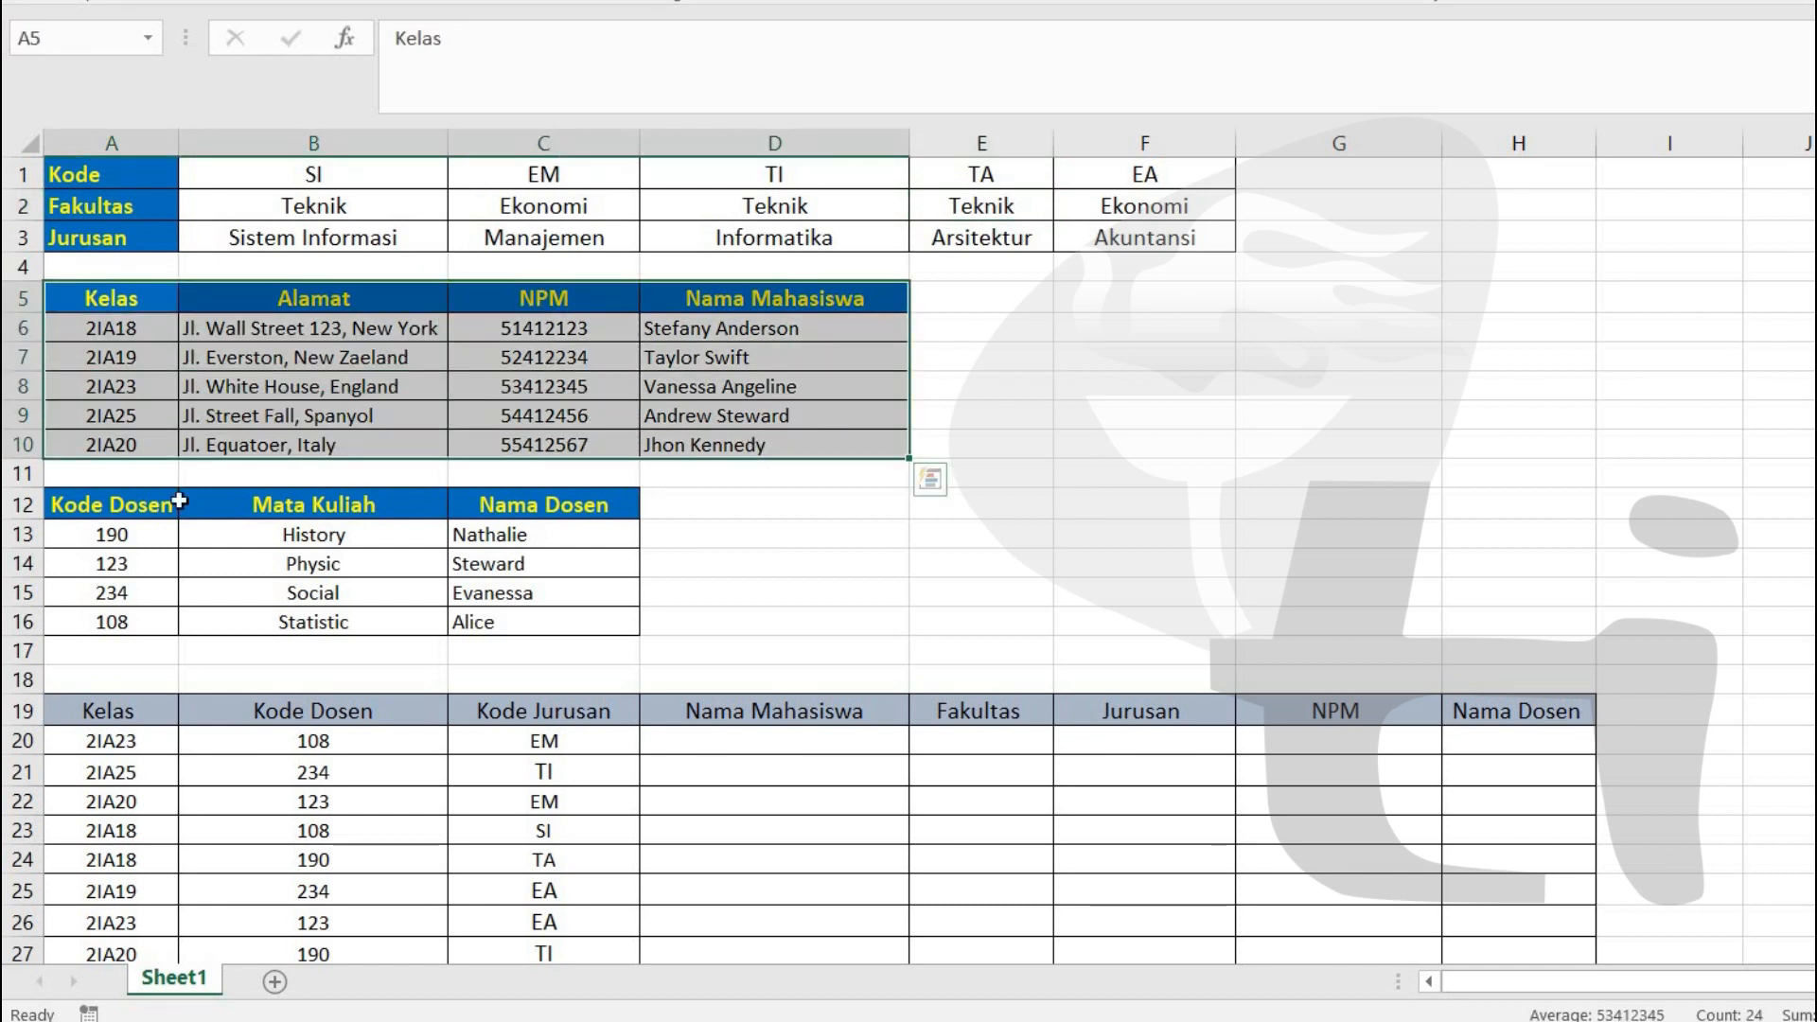
left_click_drag(111, 504, 525, 621)
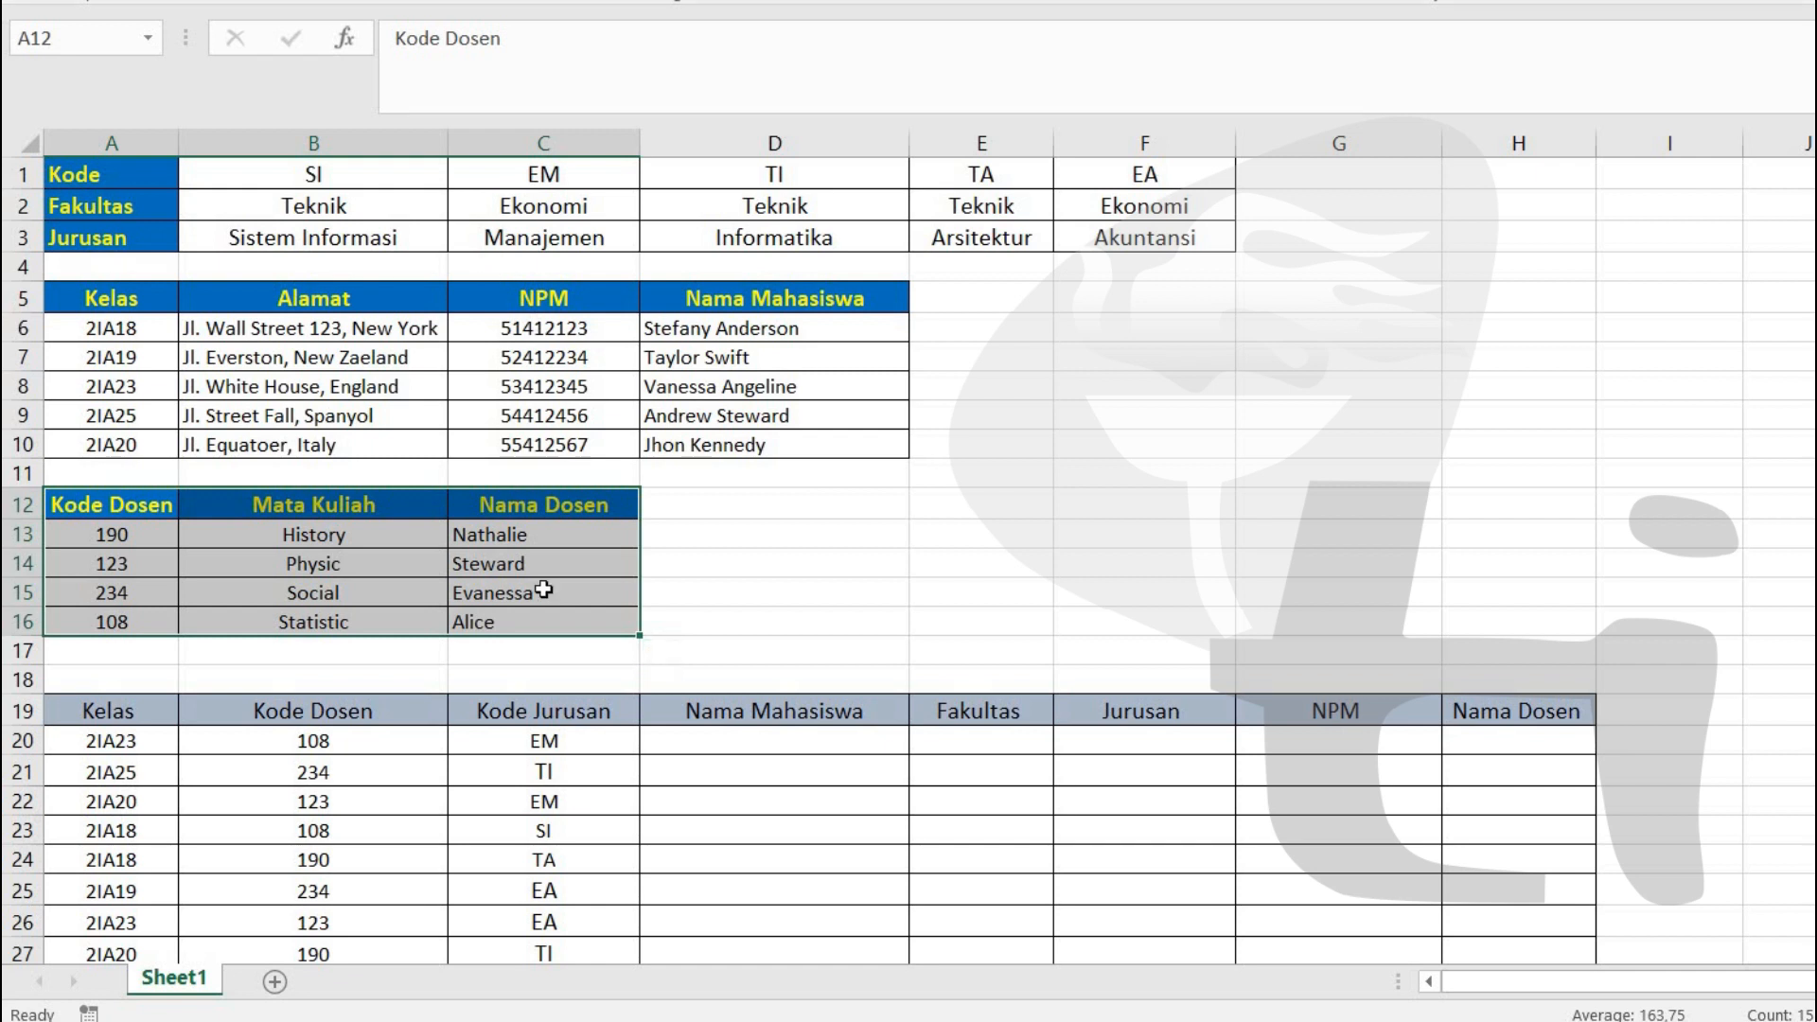
scroll(806, 588, "down", 3)
scroll(782, 515, "up", 1)
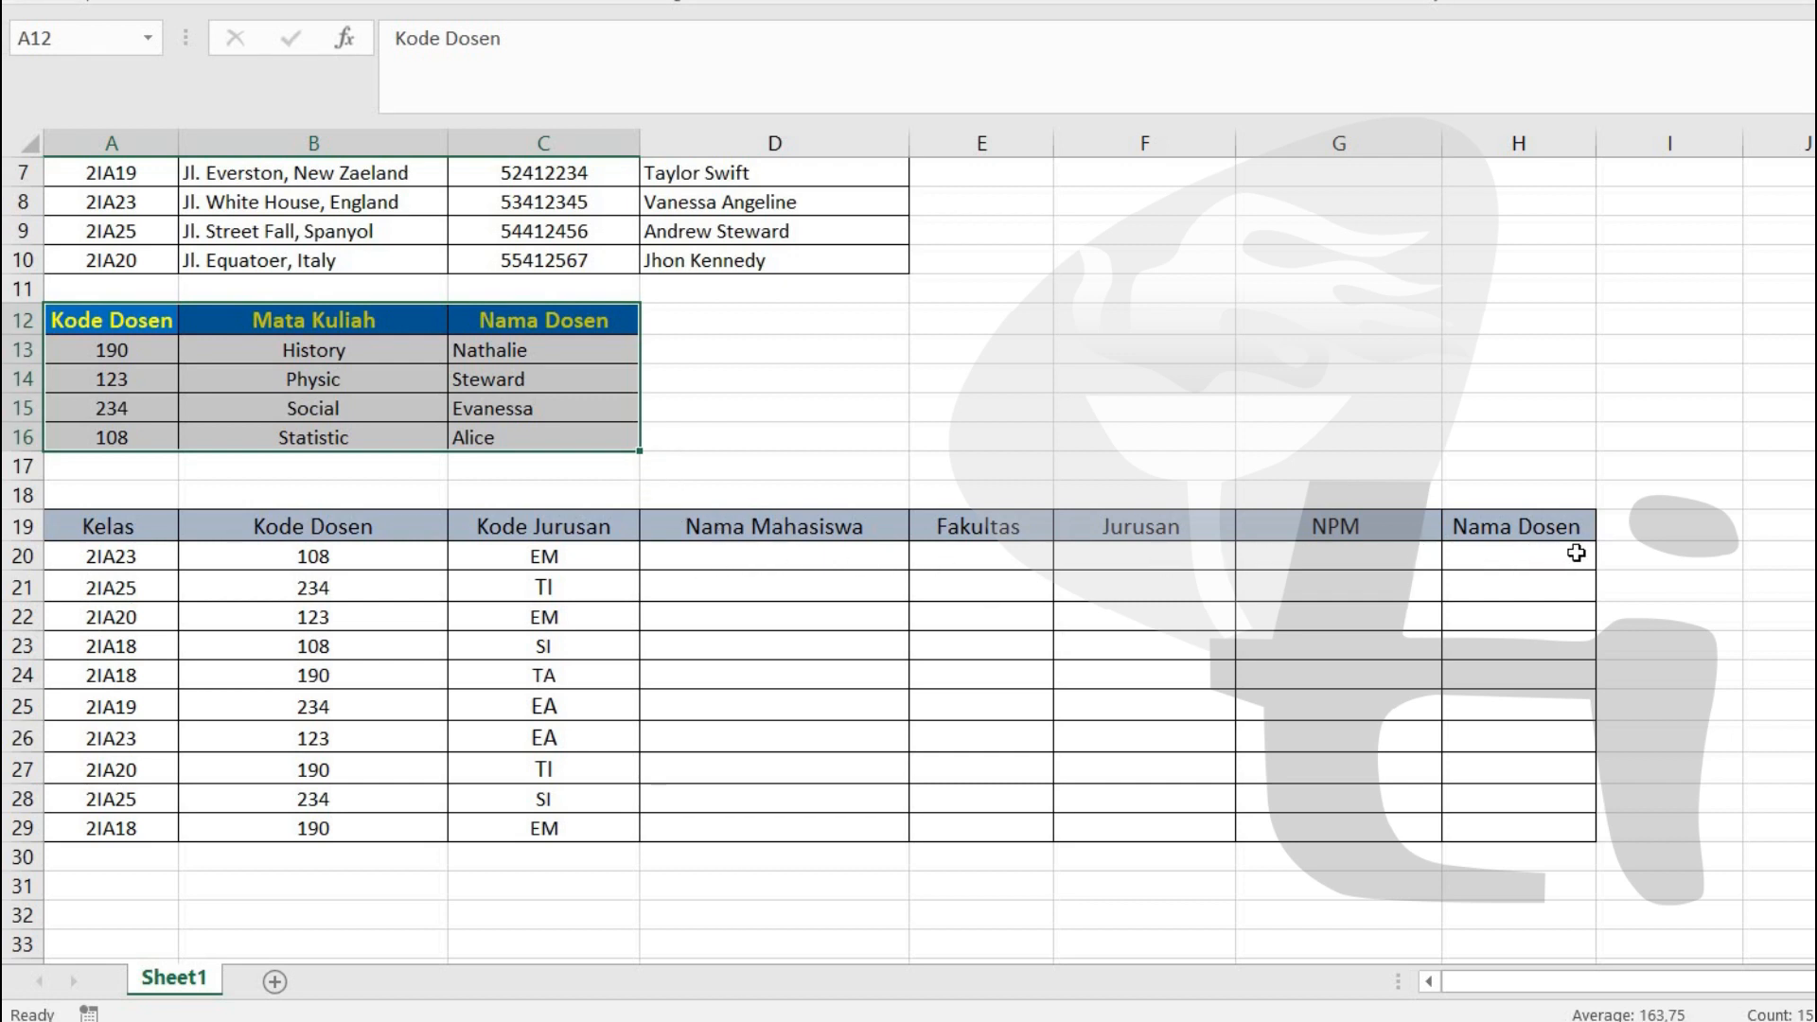
- Examine the empty result columns from Nama Mahasiswa to Nama Dosen in rows 20 to 29
left_click_drag(833, 559, 1400, 569)
left_click(1516, 574)
left_click(1504, 568)
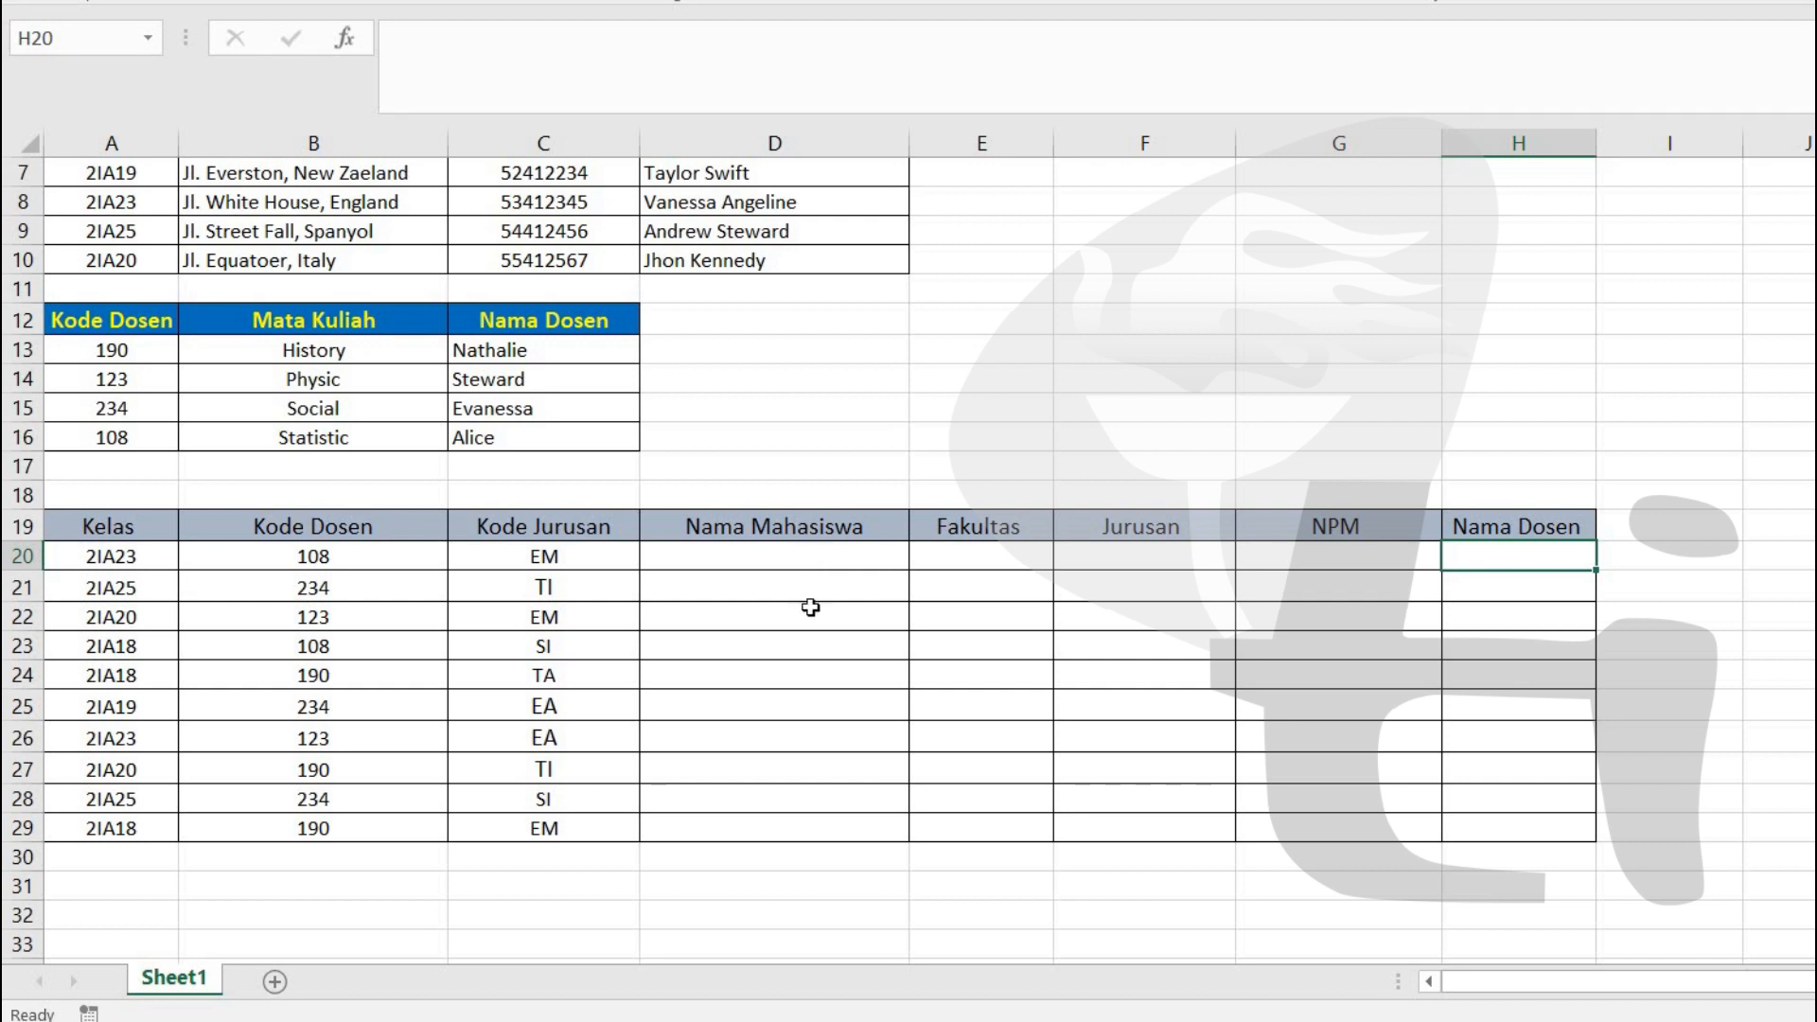
mouse_move(775, 567)
left_mouse_down()
mouse_move(783, 592)
mouse_move(893, 592)
mouse_move(1350, 701)
mouse_move(1517, 795)
mouse_move(1536, 841)
left_mouse_up()
double_click(823, 593)
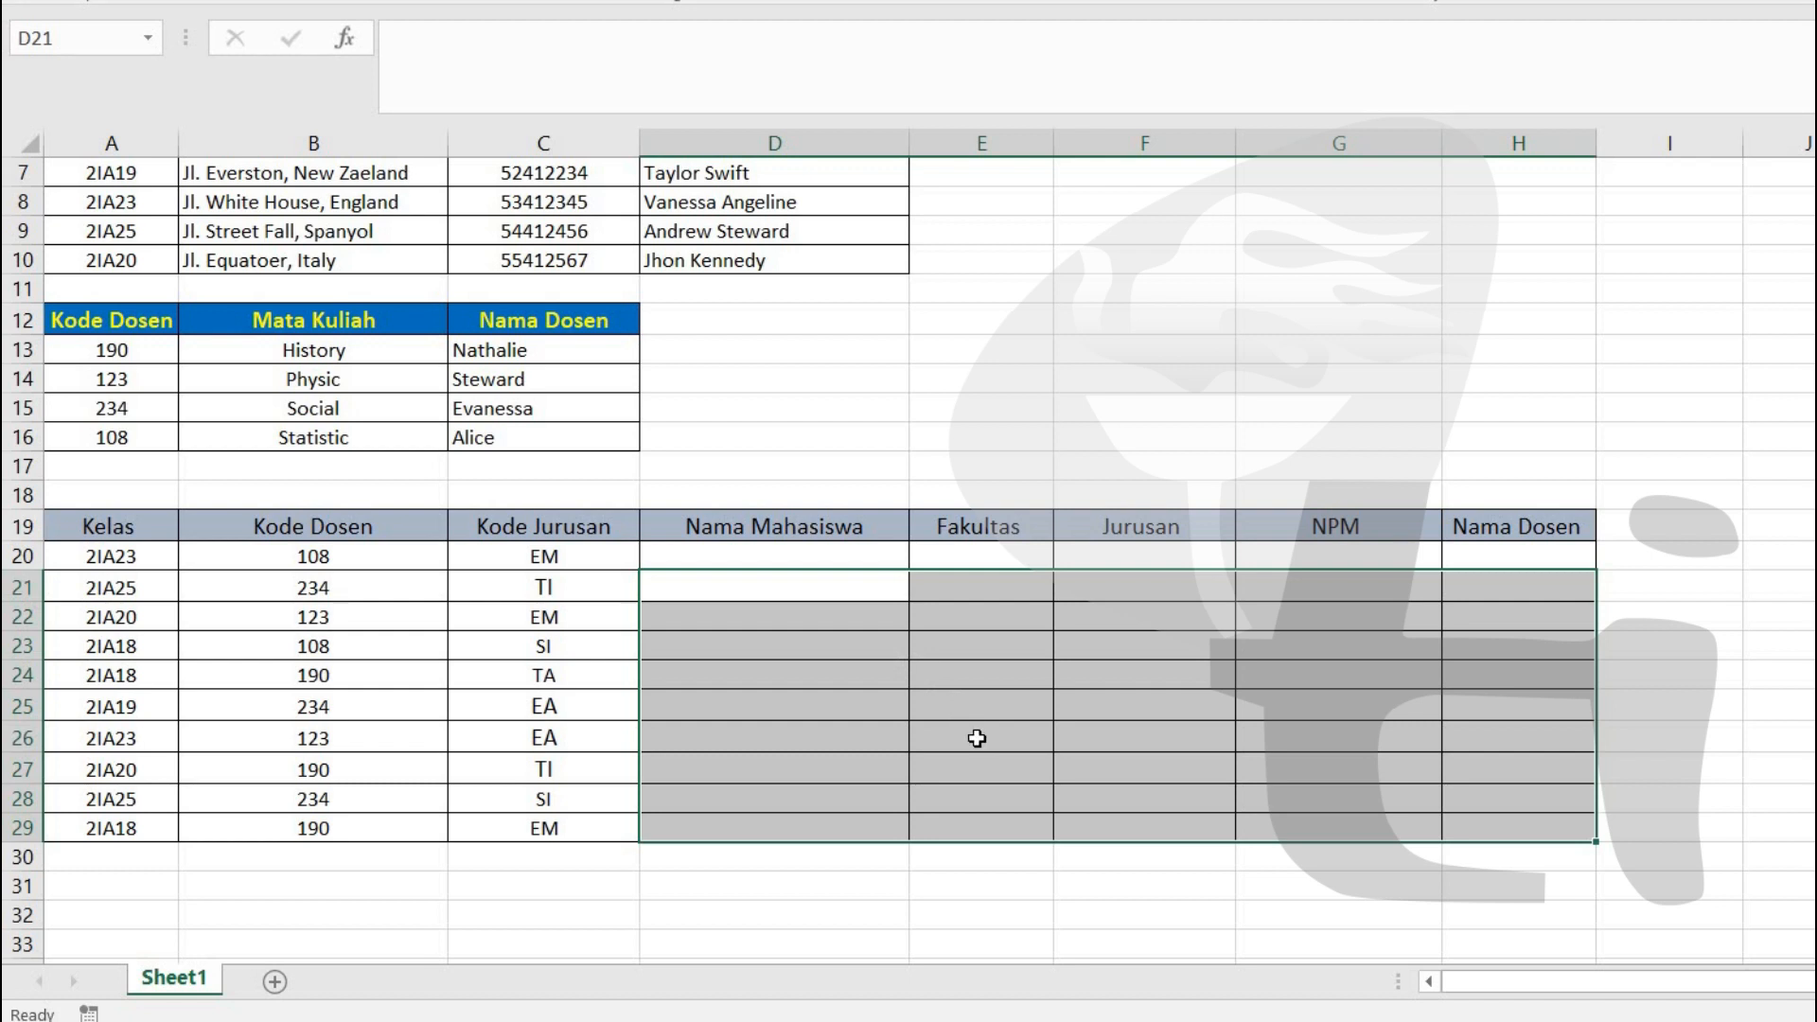
left_click(805, 623)
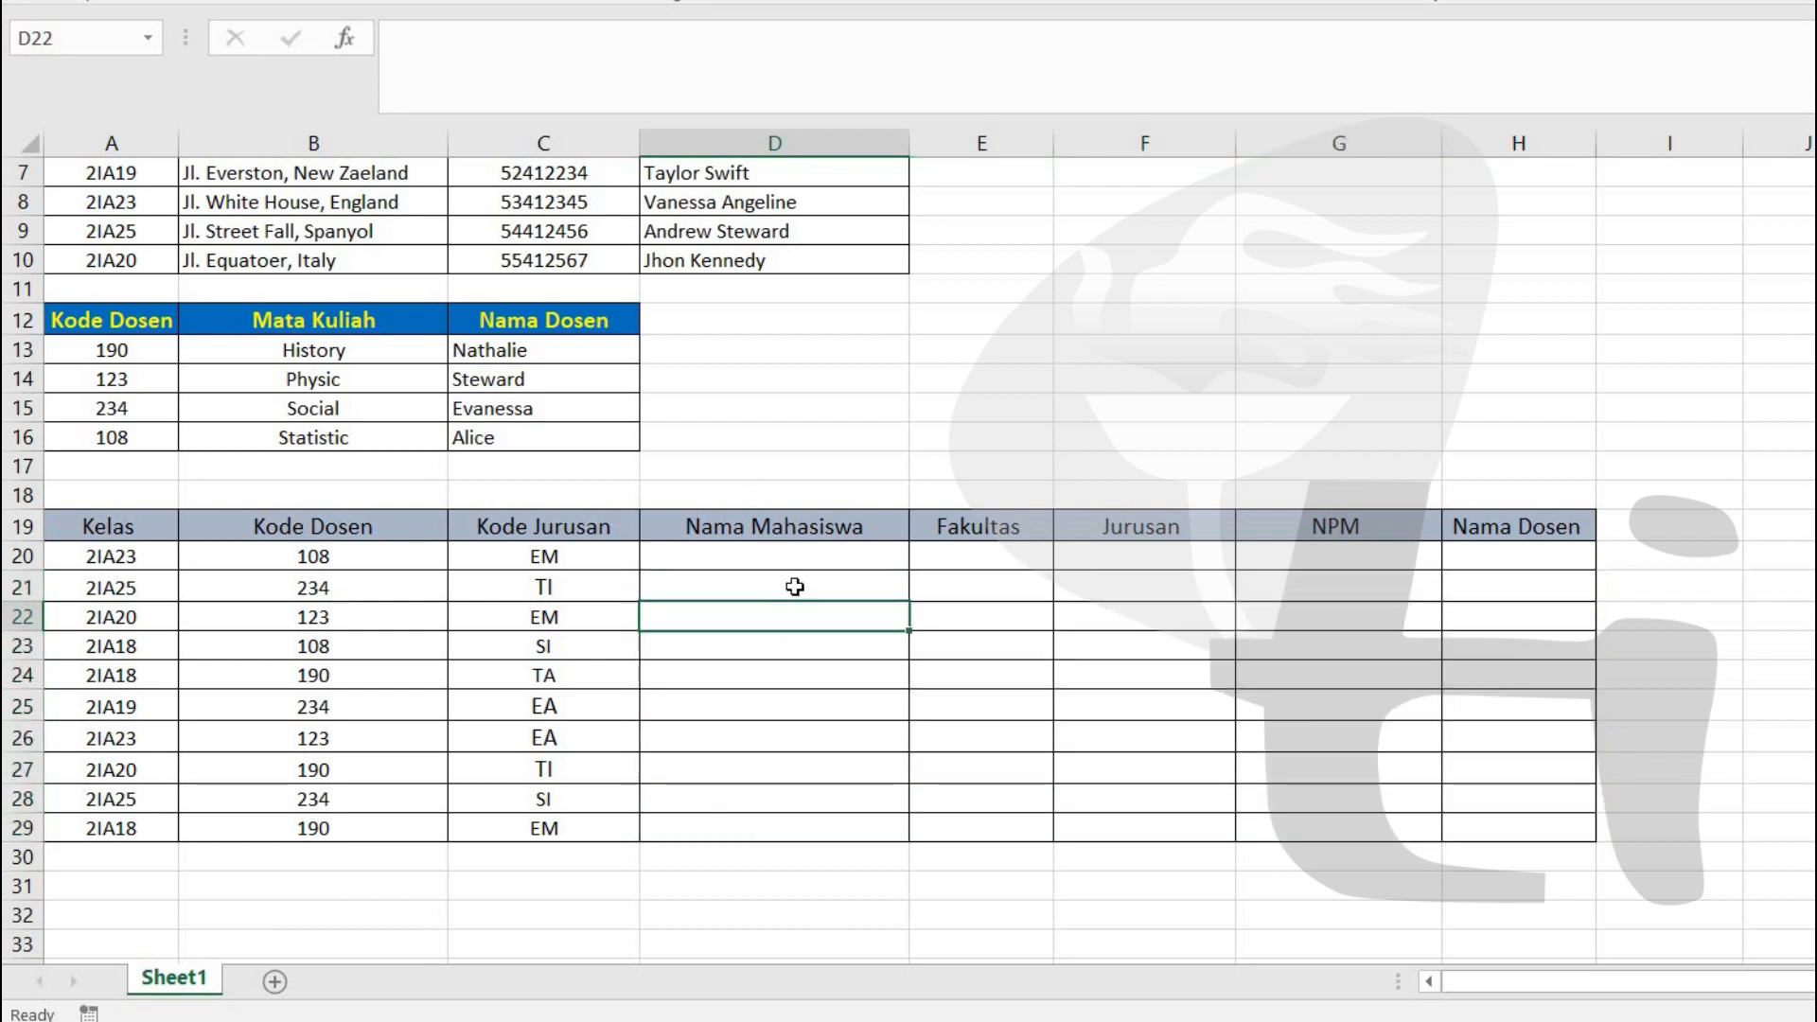
left_click_drag(790, 586, 1495, 827)
left_click(1003, 670)
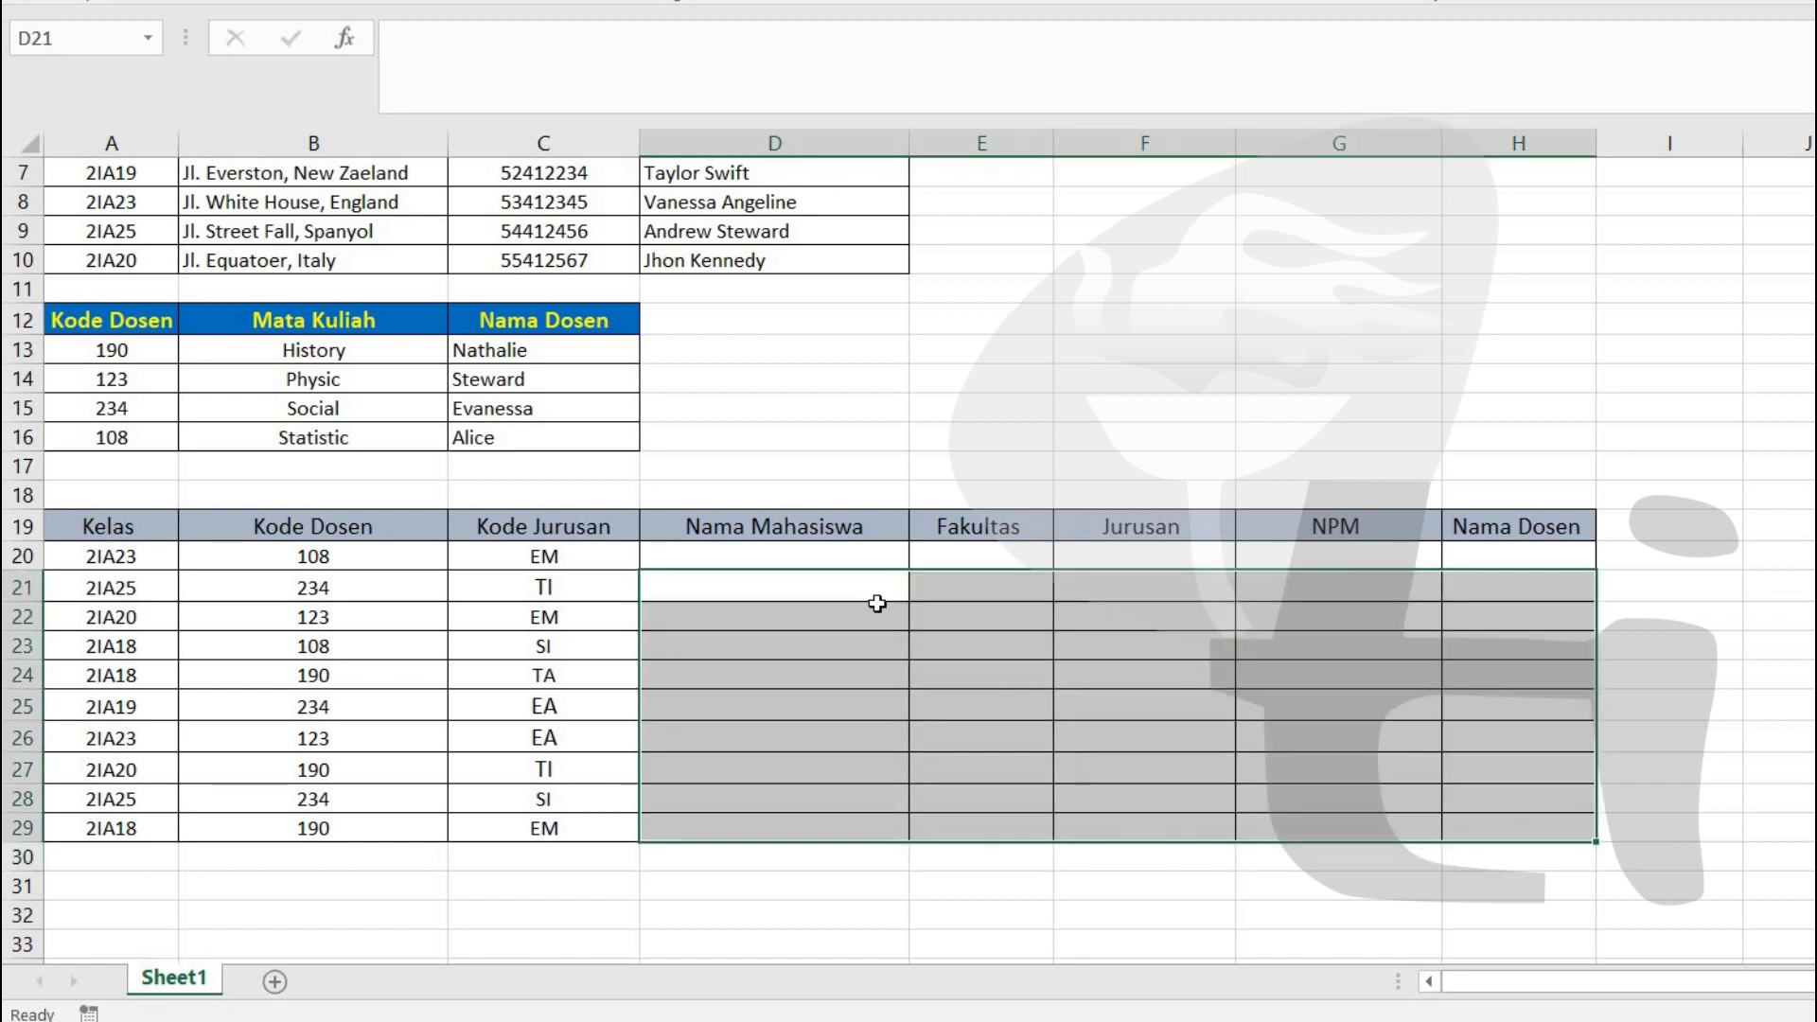
left_click(843, 586)
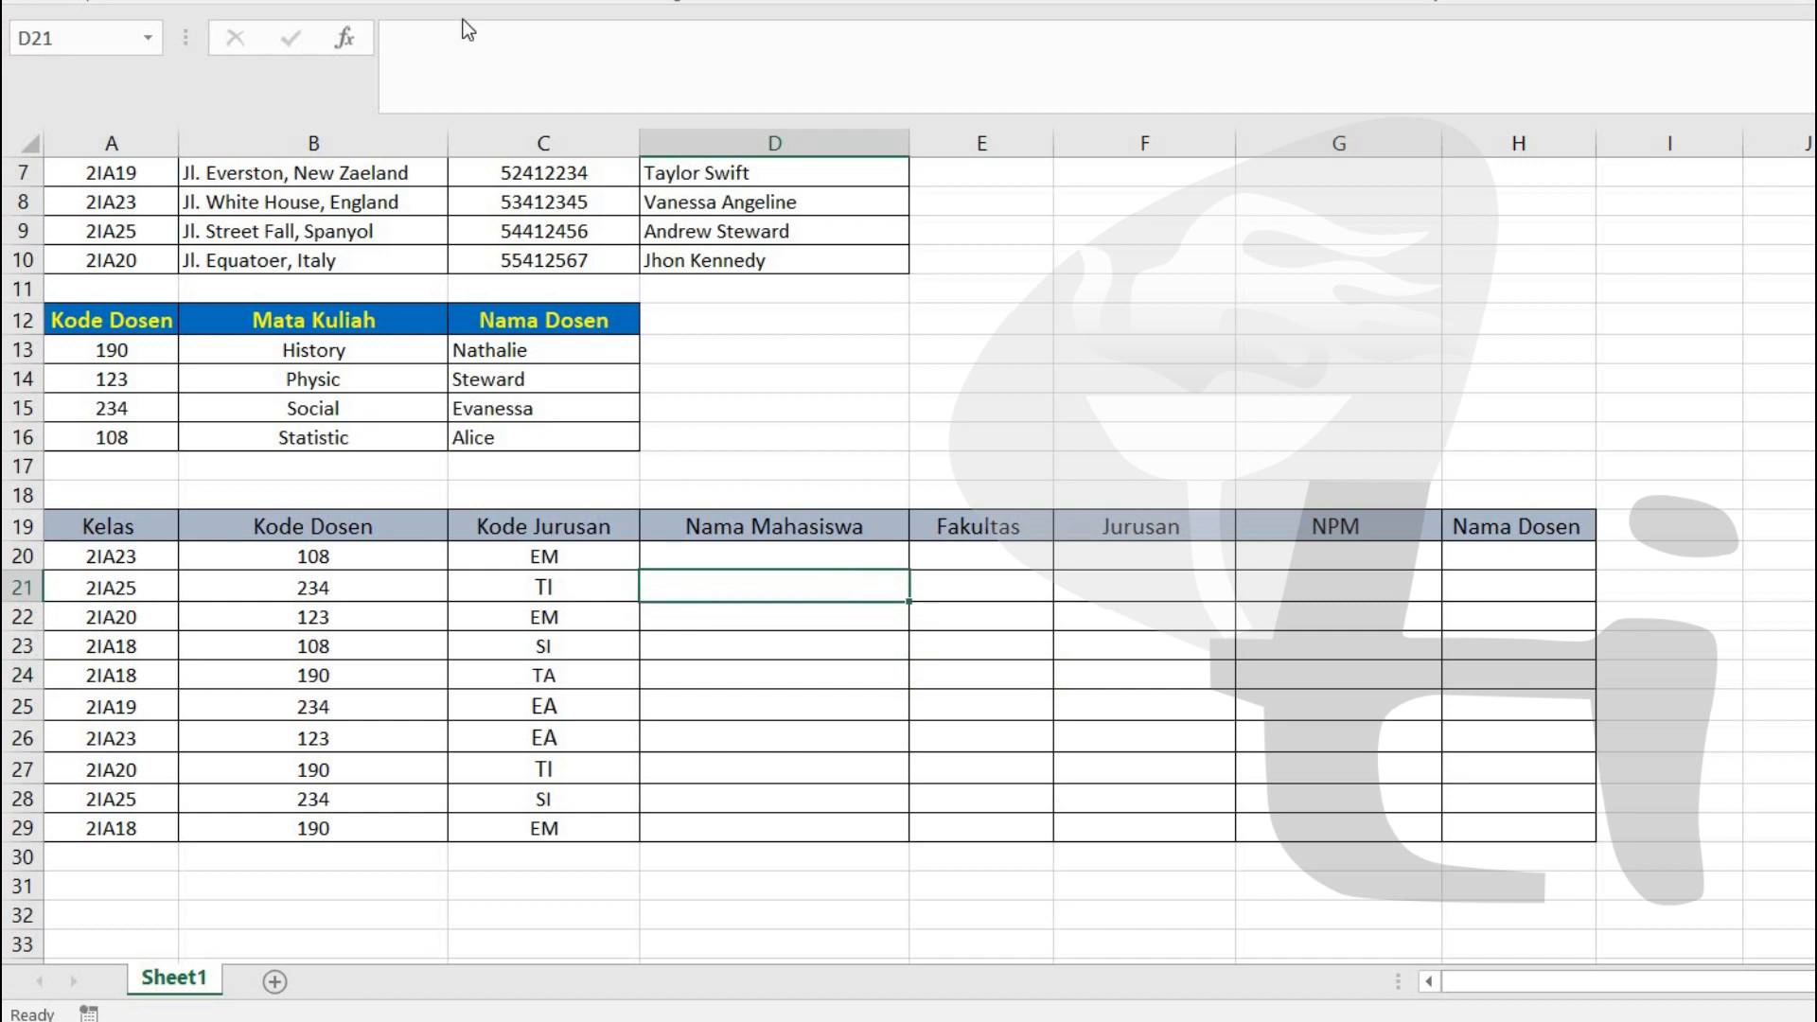
left_click(404, 38)
- Begin a VLOOKUP formula in the first Nama Mahasiswa cell, D20, with the Kelas cell A20 as the lookup value
left_click(745, 559)
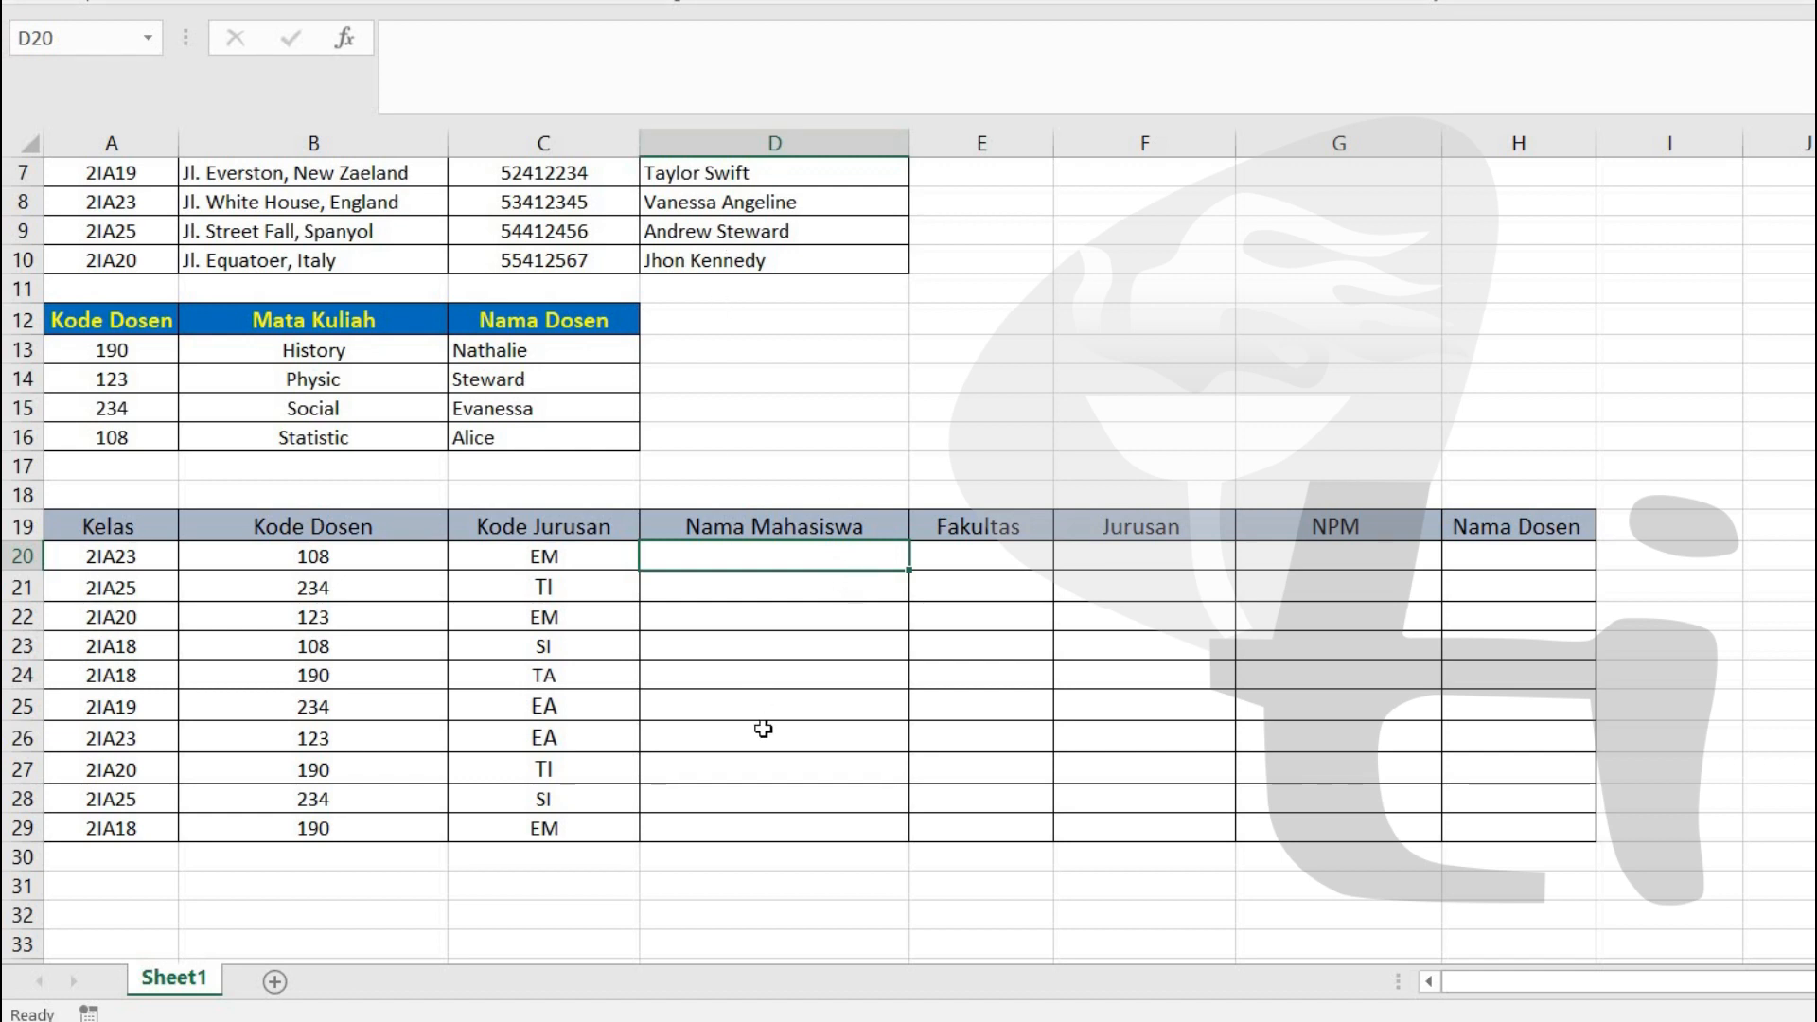
scroll(763, 724, "up", 1)
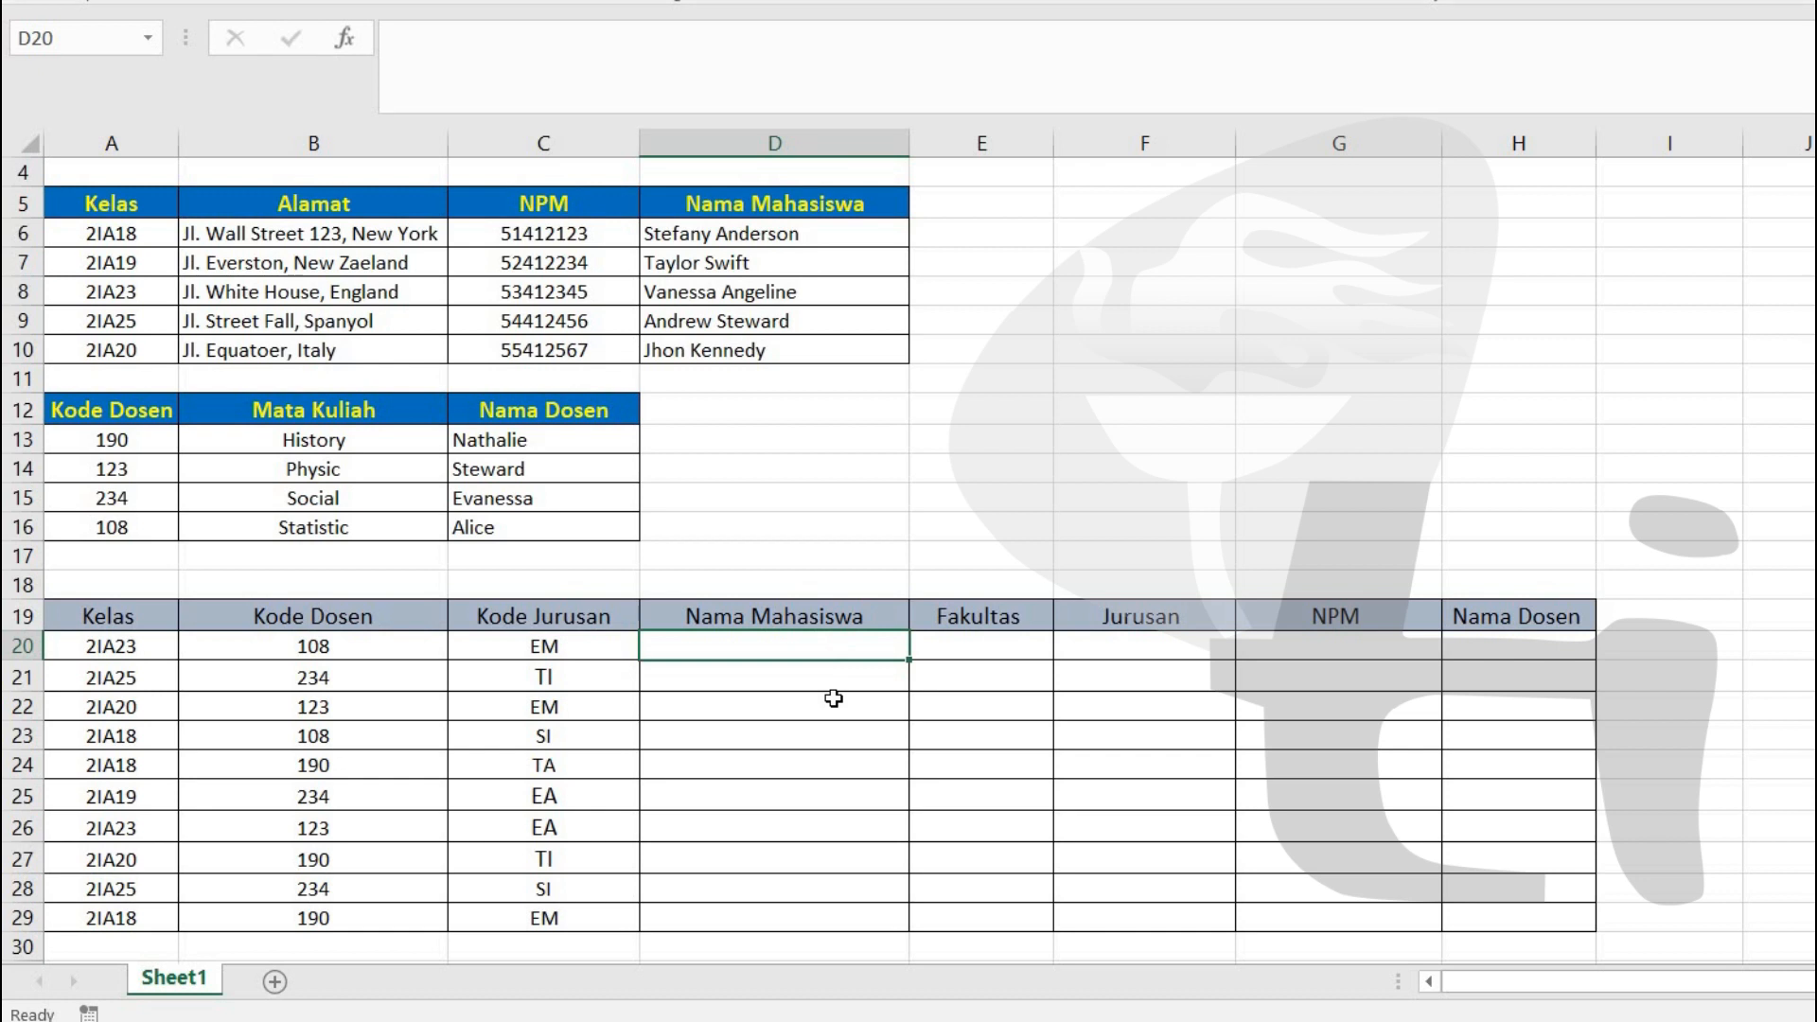
scroll(833, 698, "up", 1)
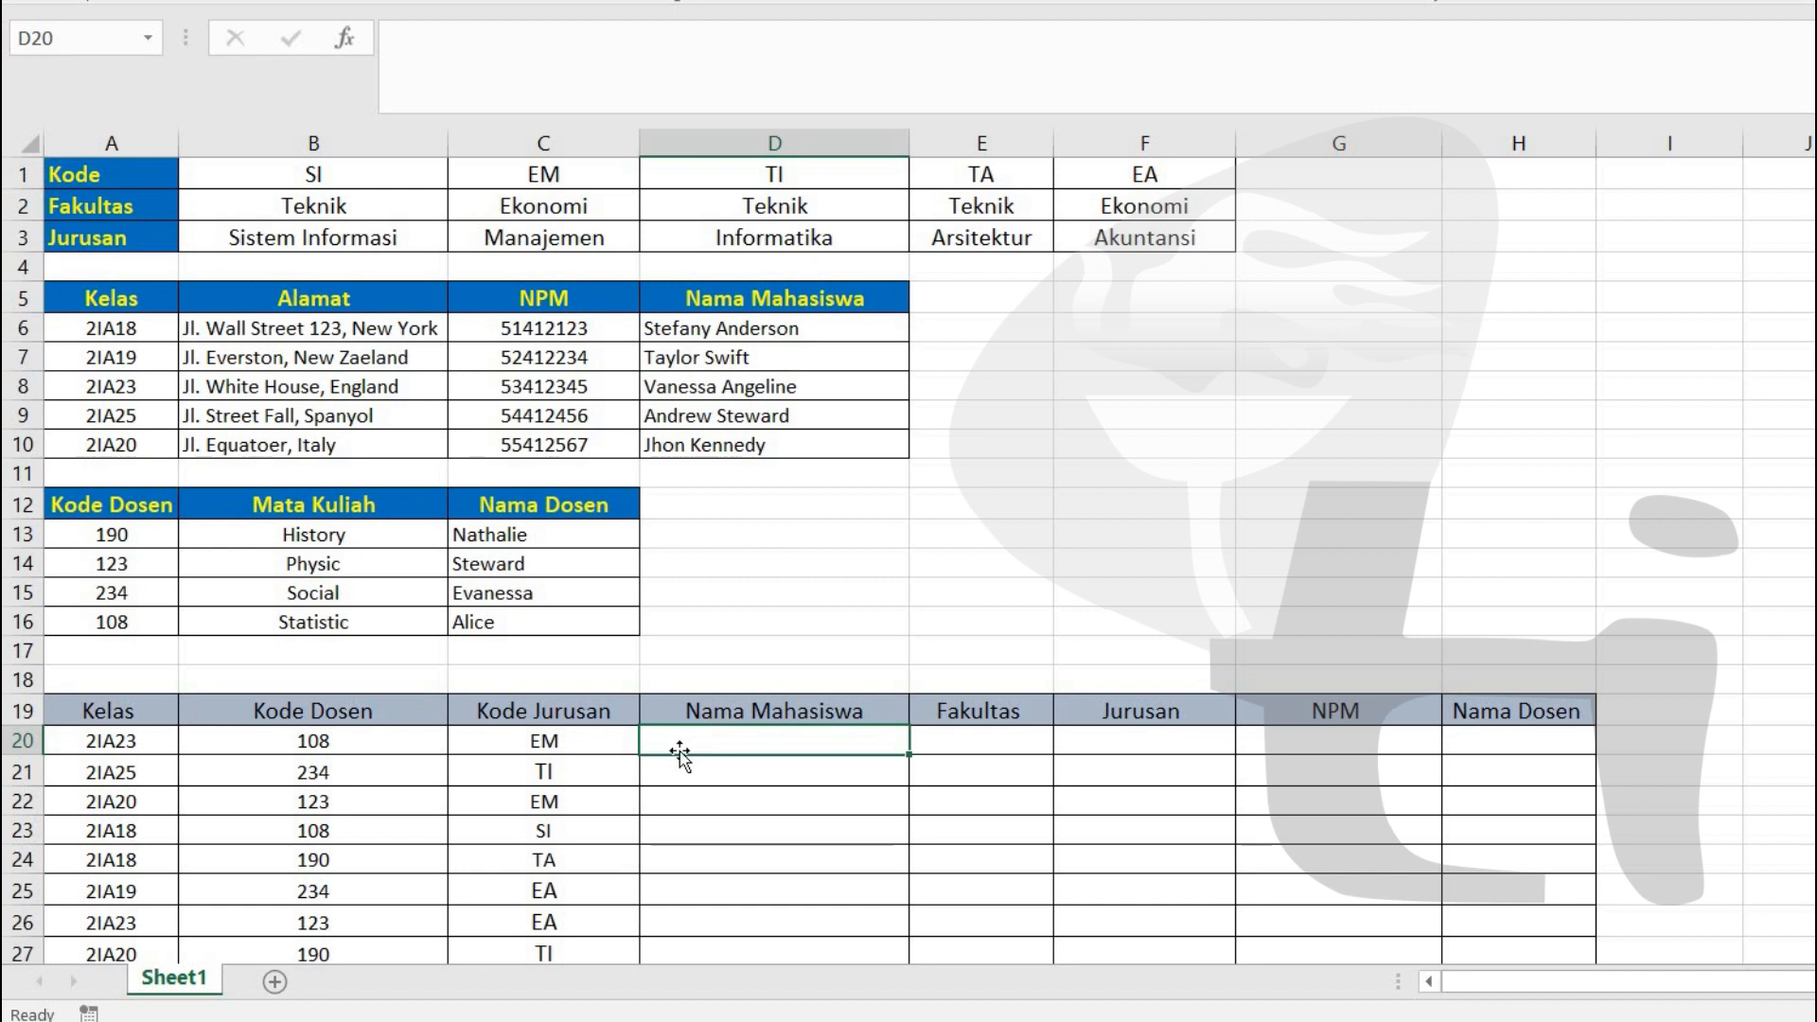
left_click(542, 74)
type("=V")
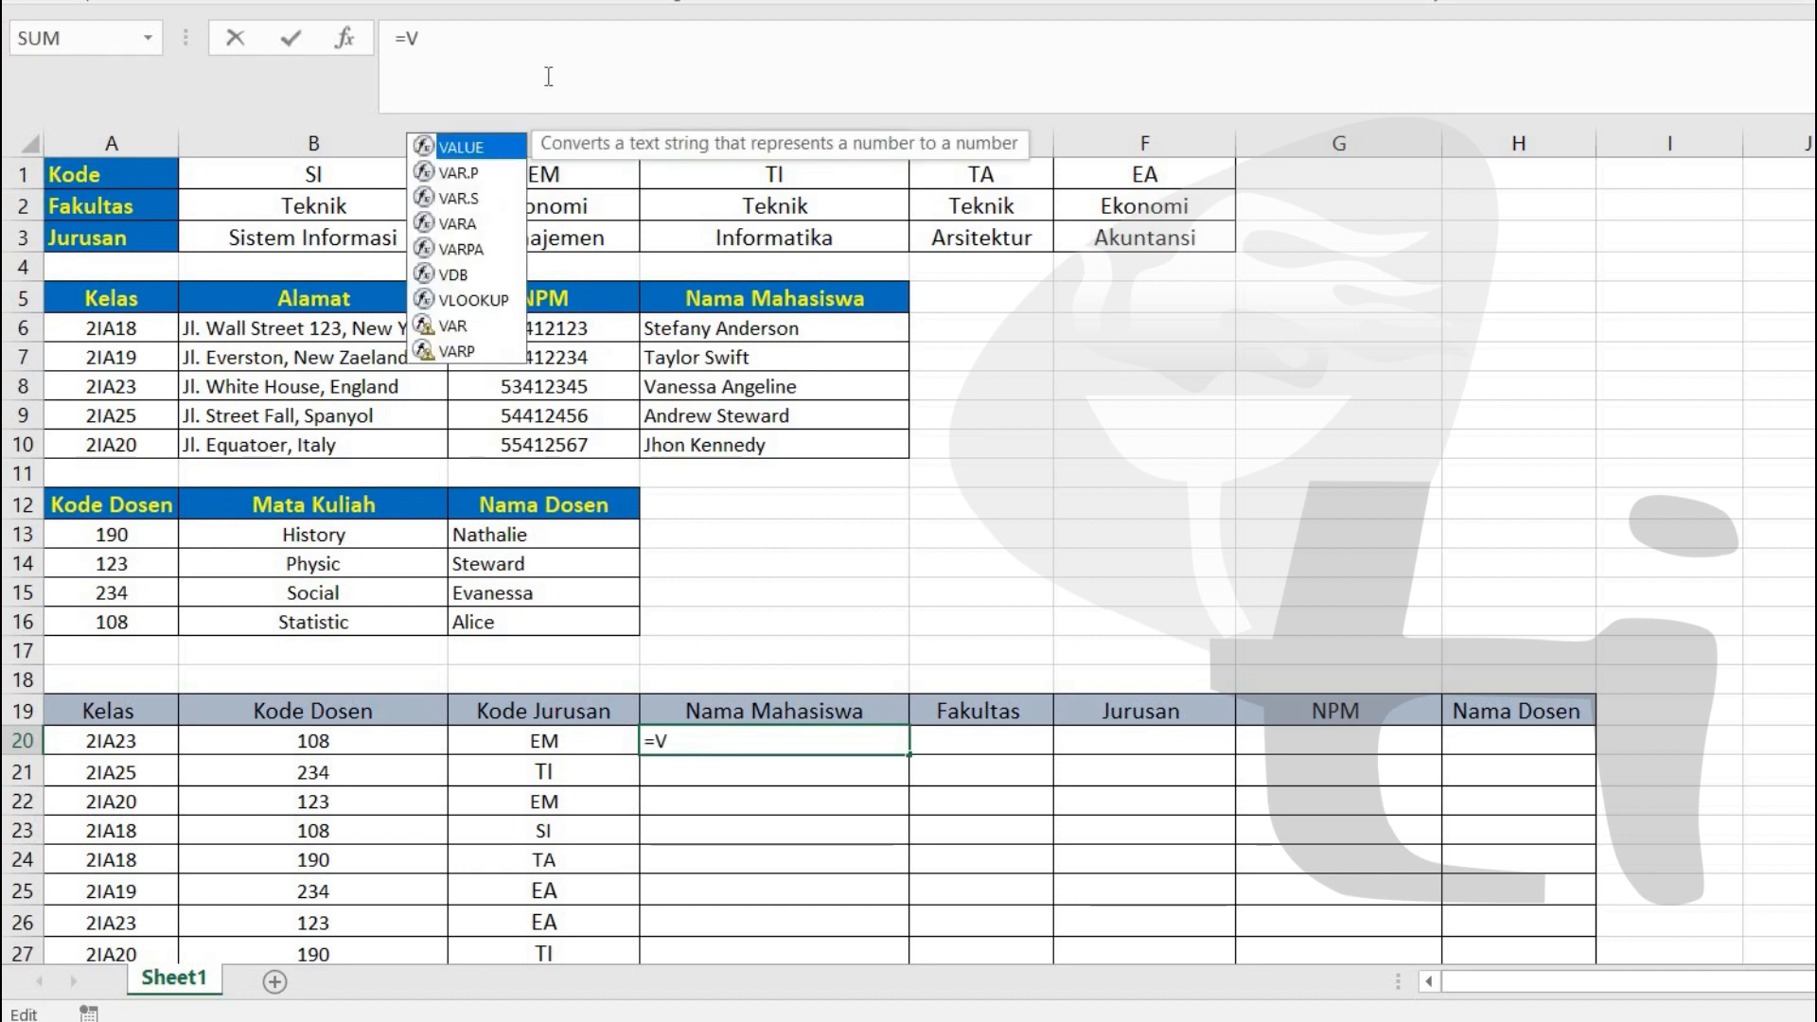
type("LO")
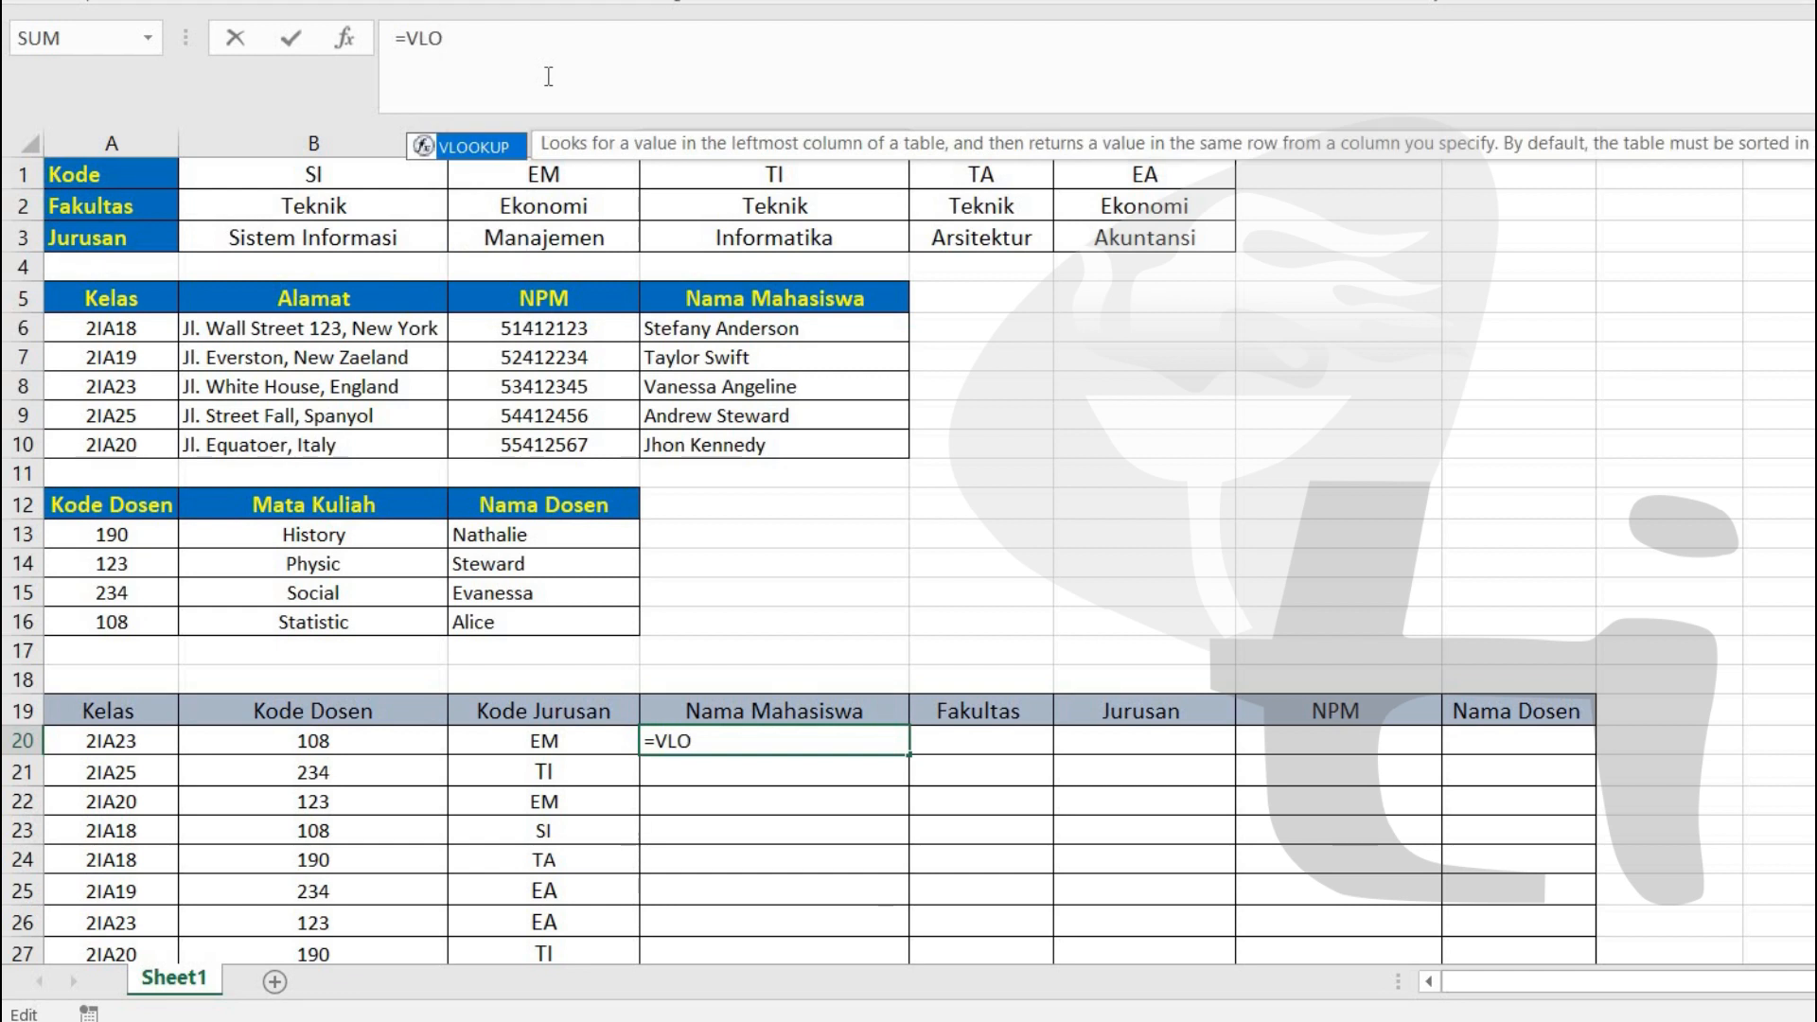
key("Tab")
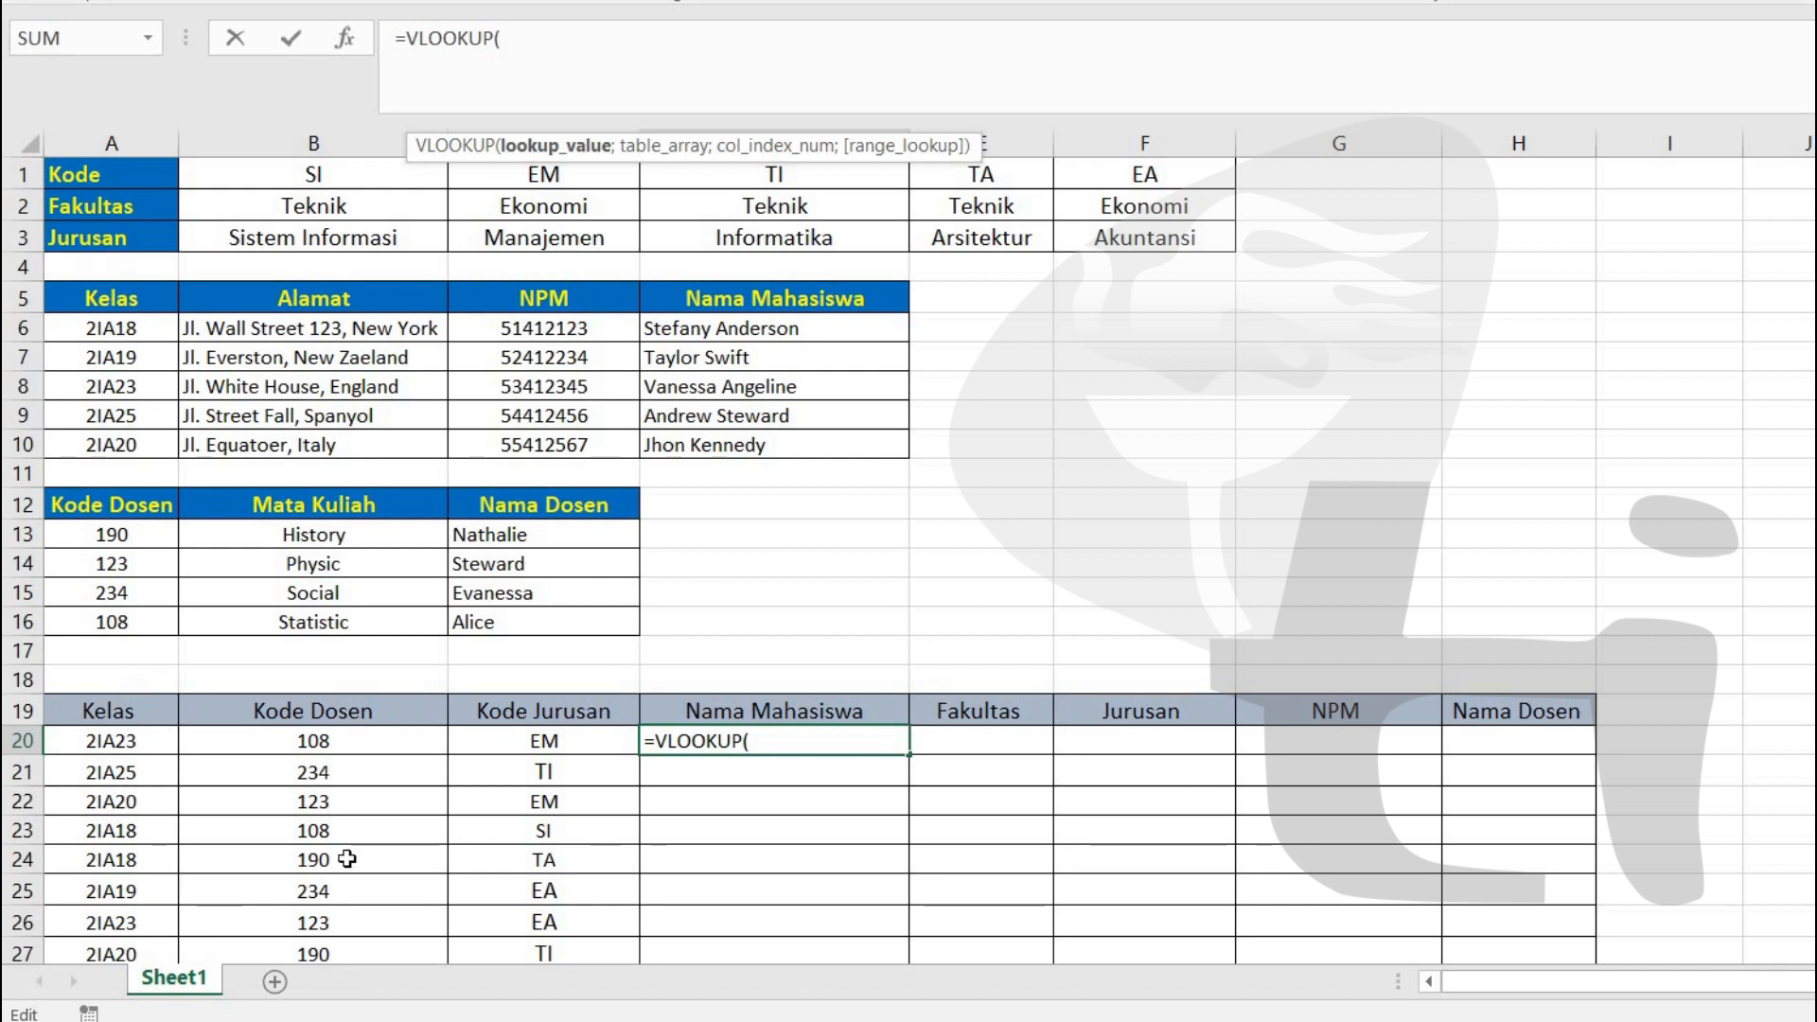
left_click(108, 741)
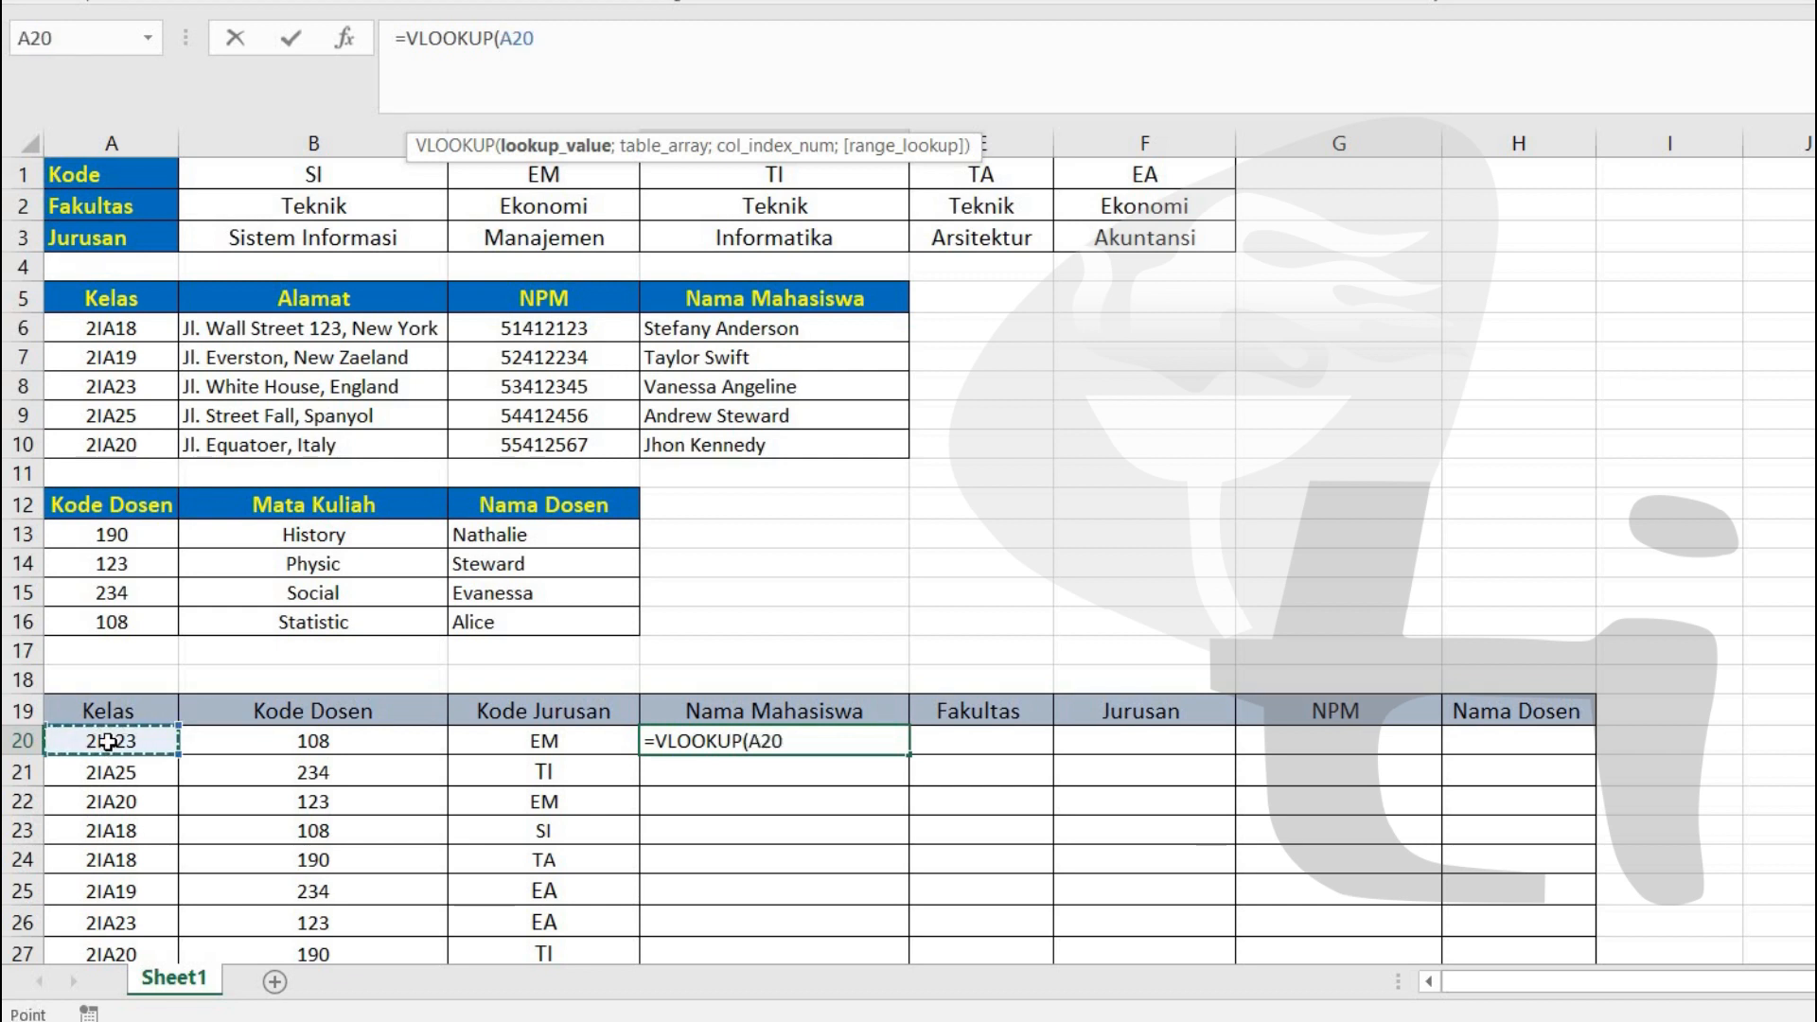
type(";")
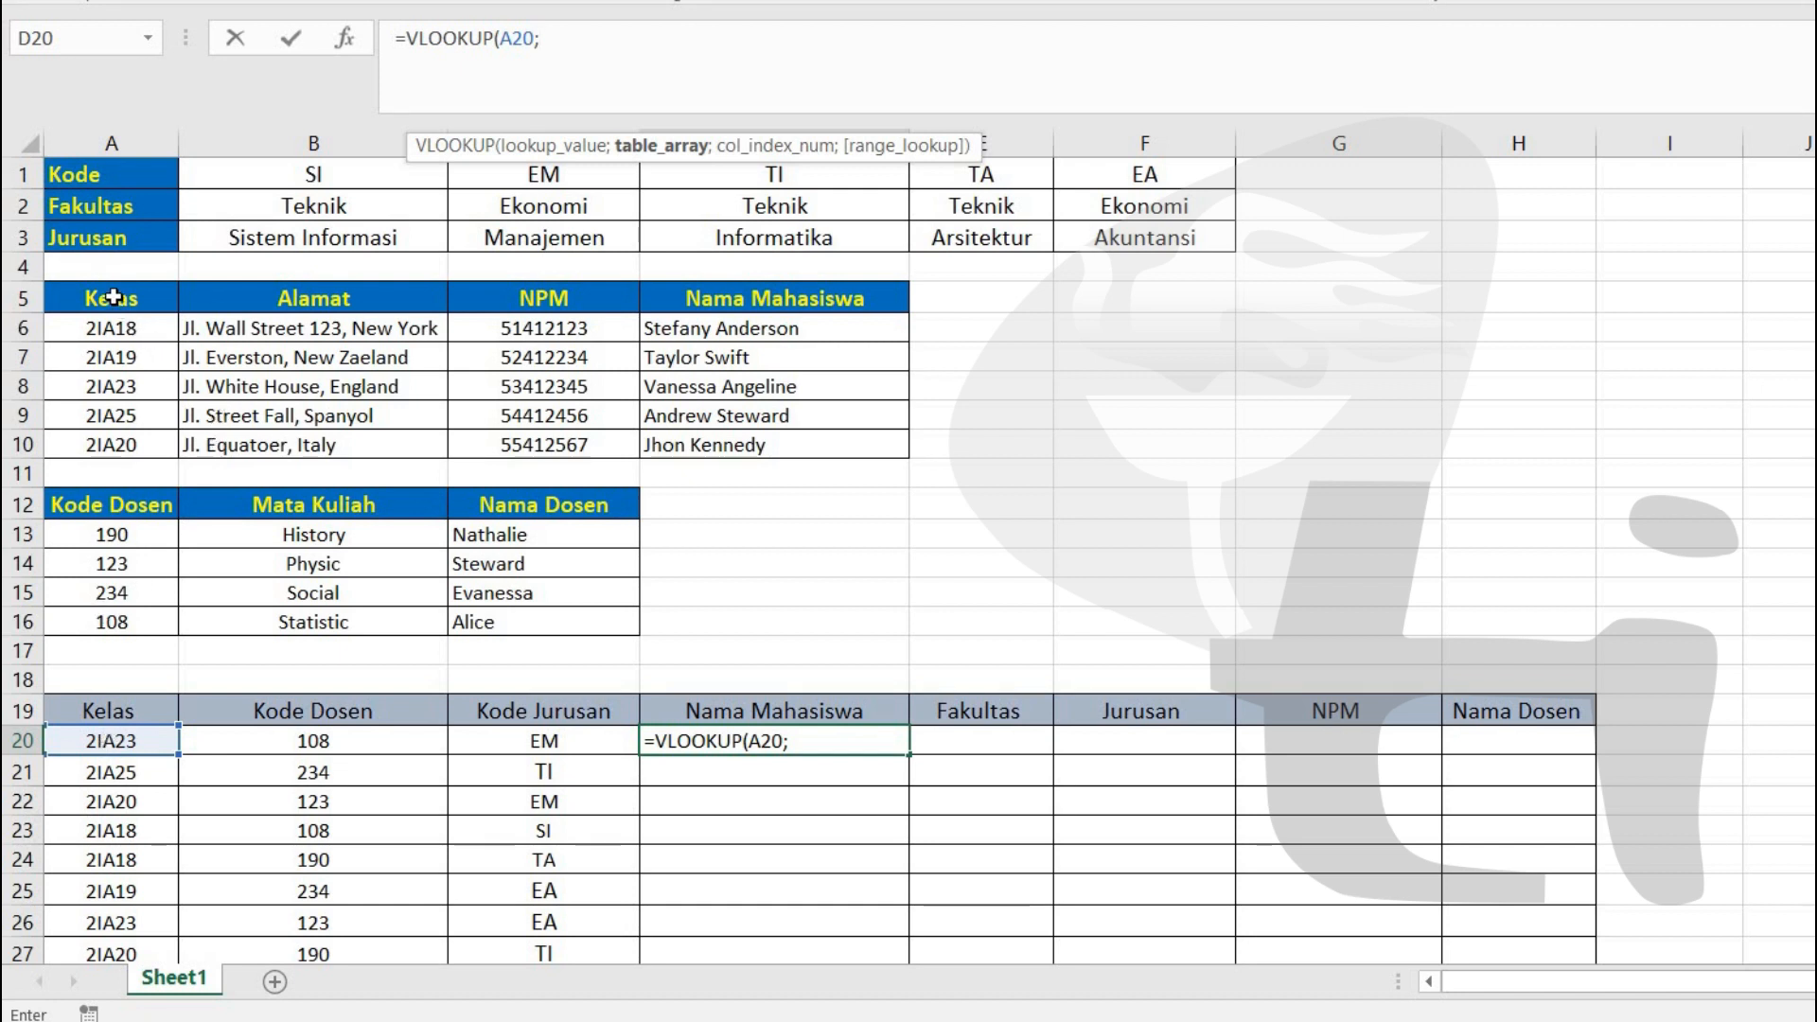
- Complete the VLOOKUP in D20 with table array A5:D10, column index 4 and FALSE for an exact match
left_click_drag(113, 297, 799, 440)
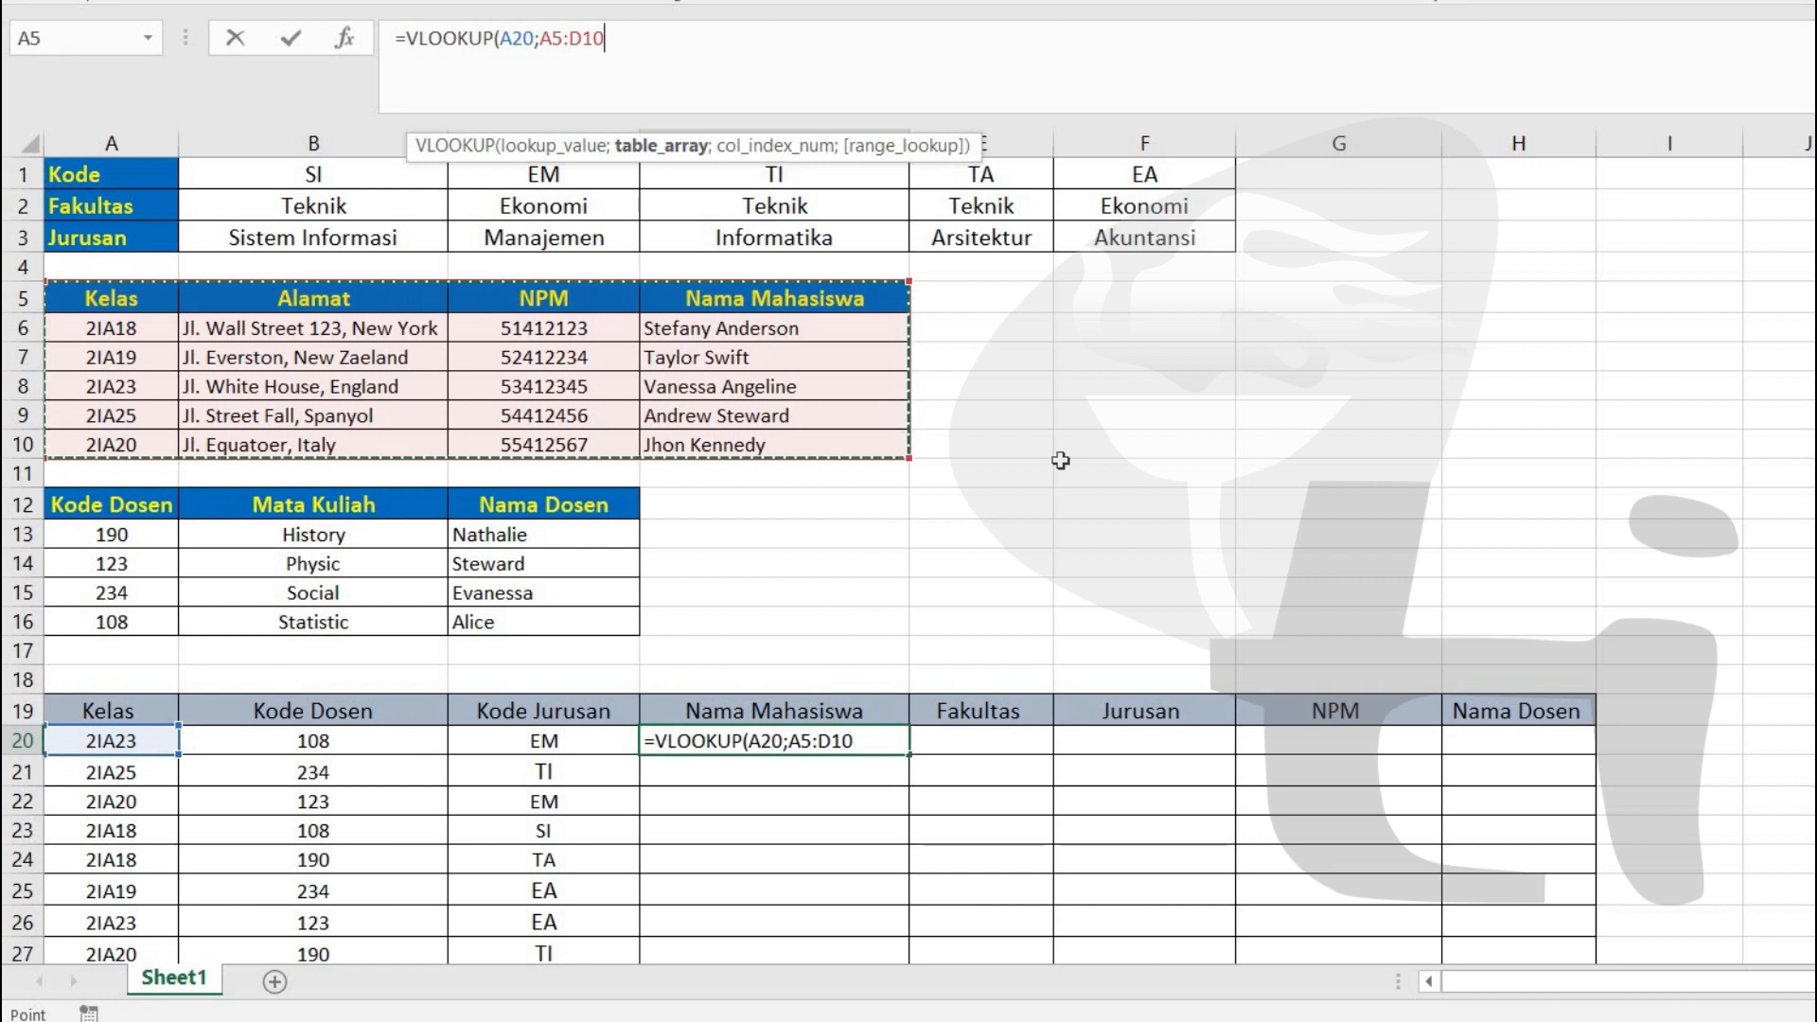
type(";")
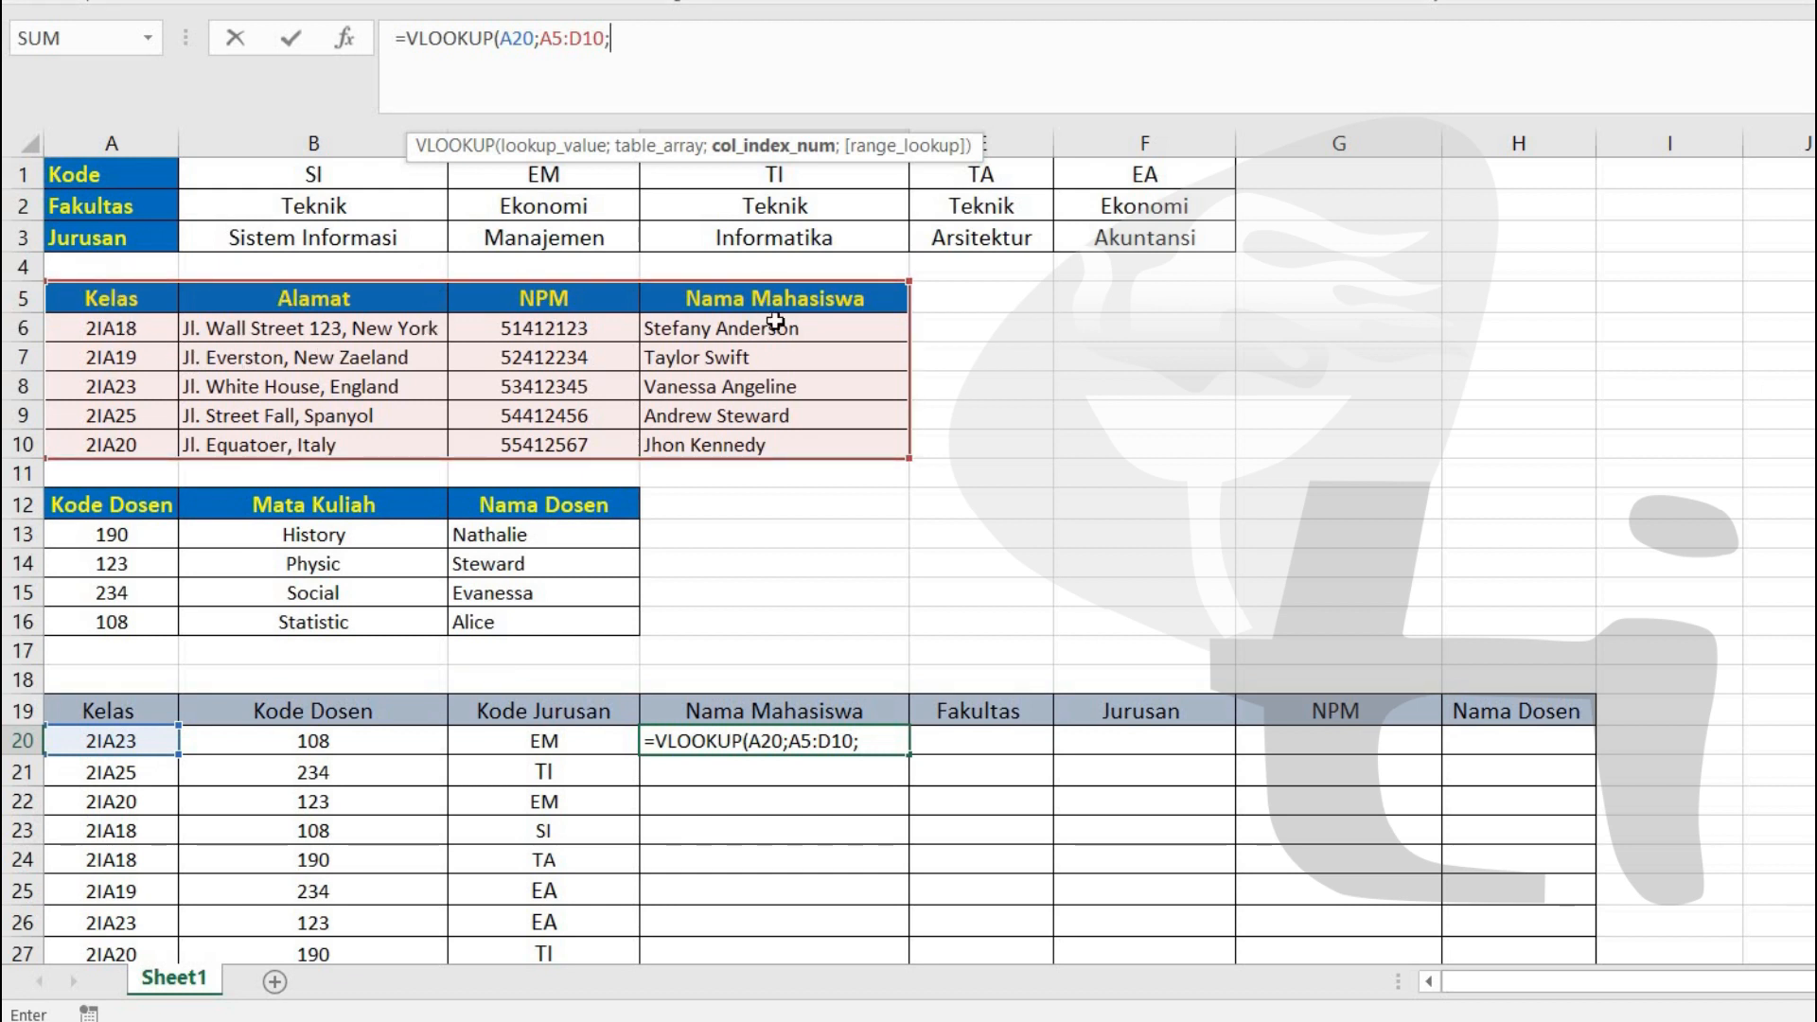
left_click(861, 743)
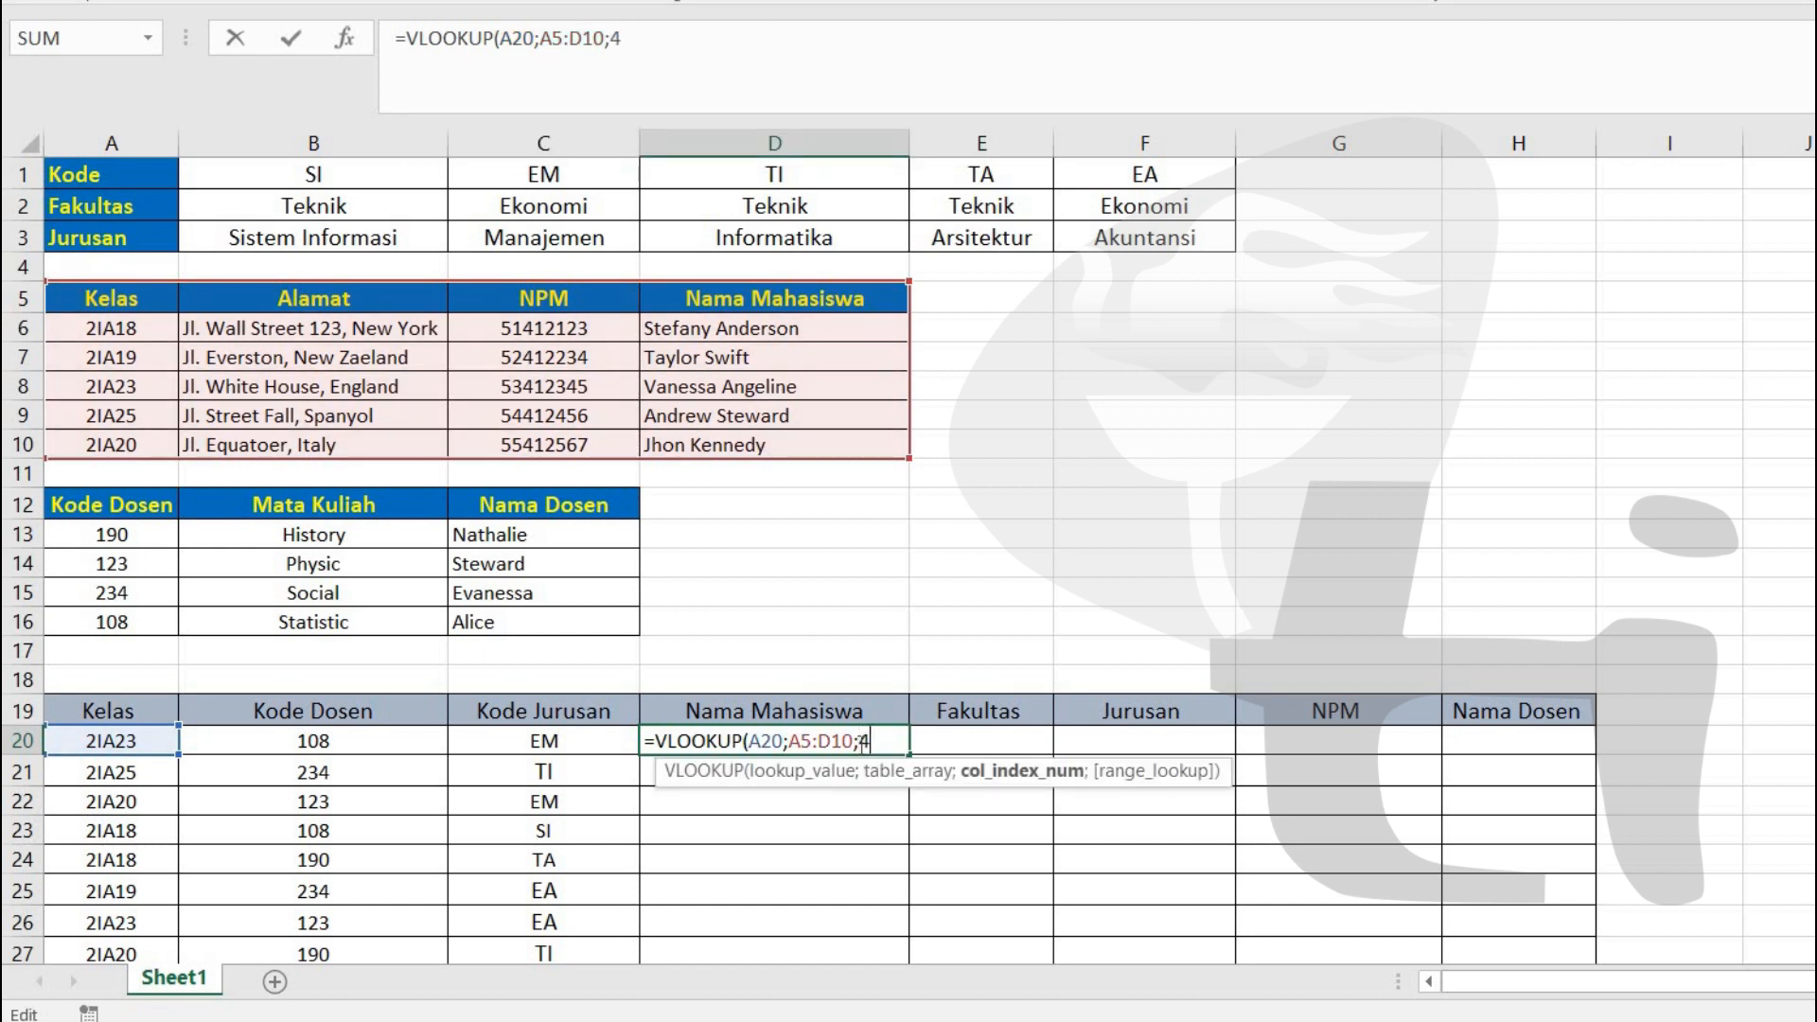
type(";")
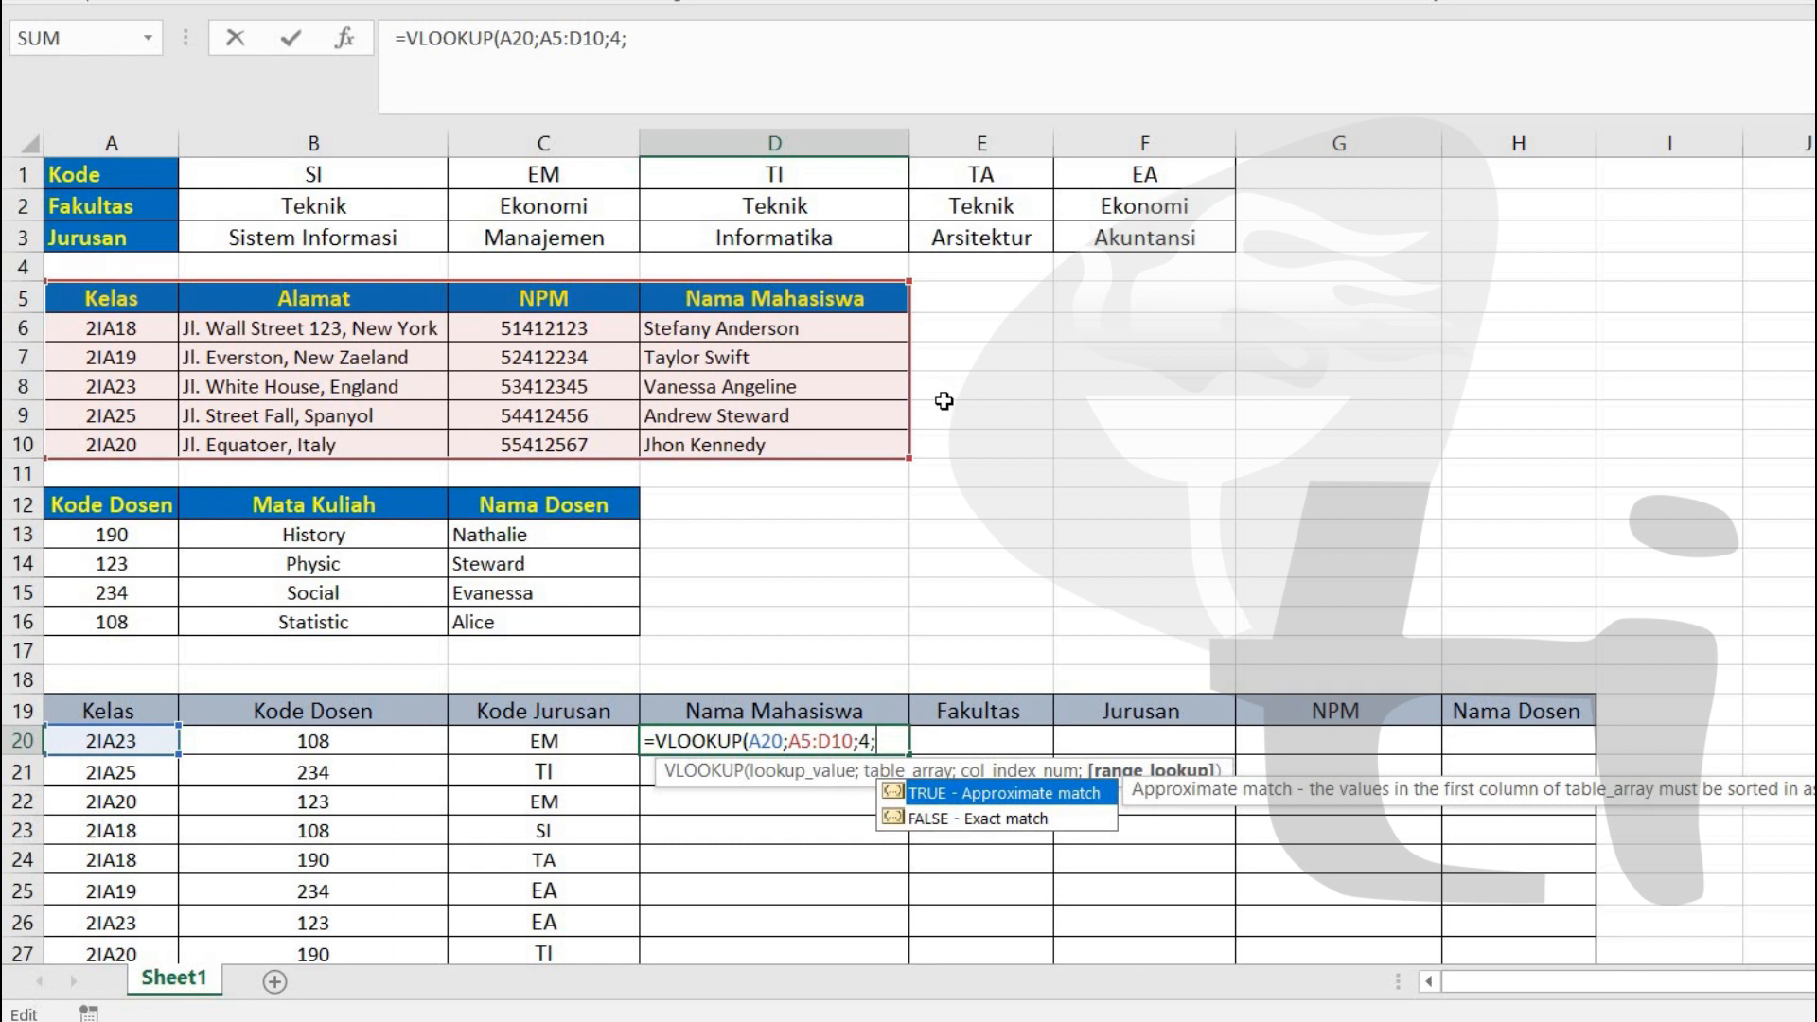
key("Down")
key("Tab")
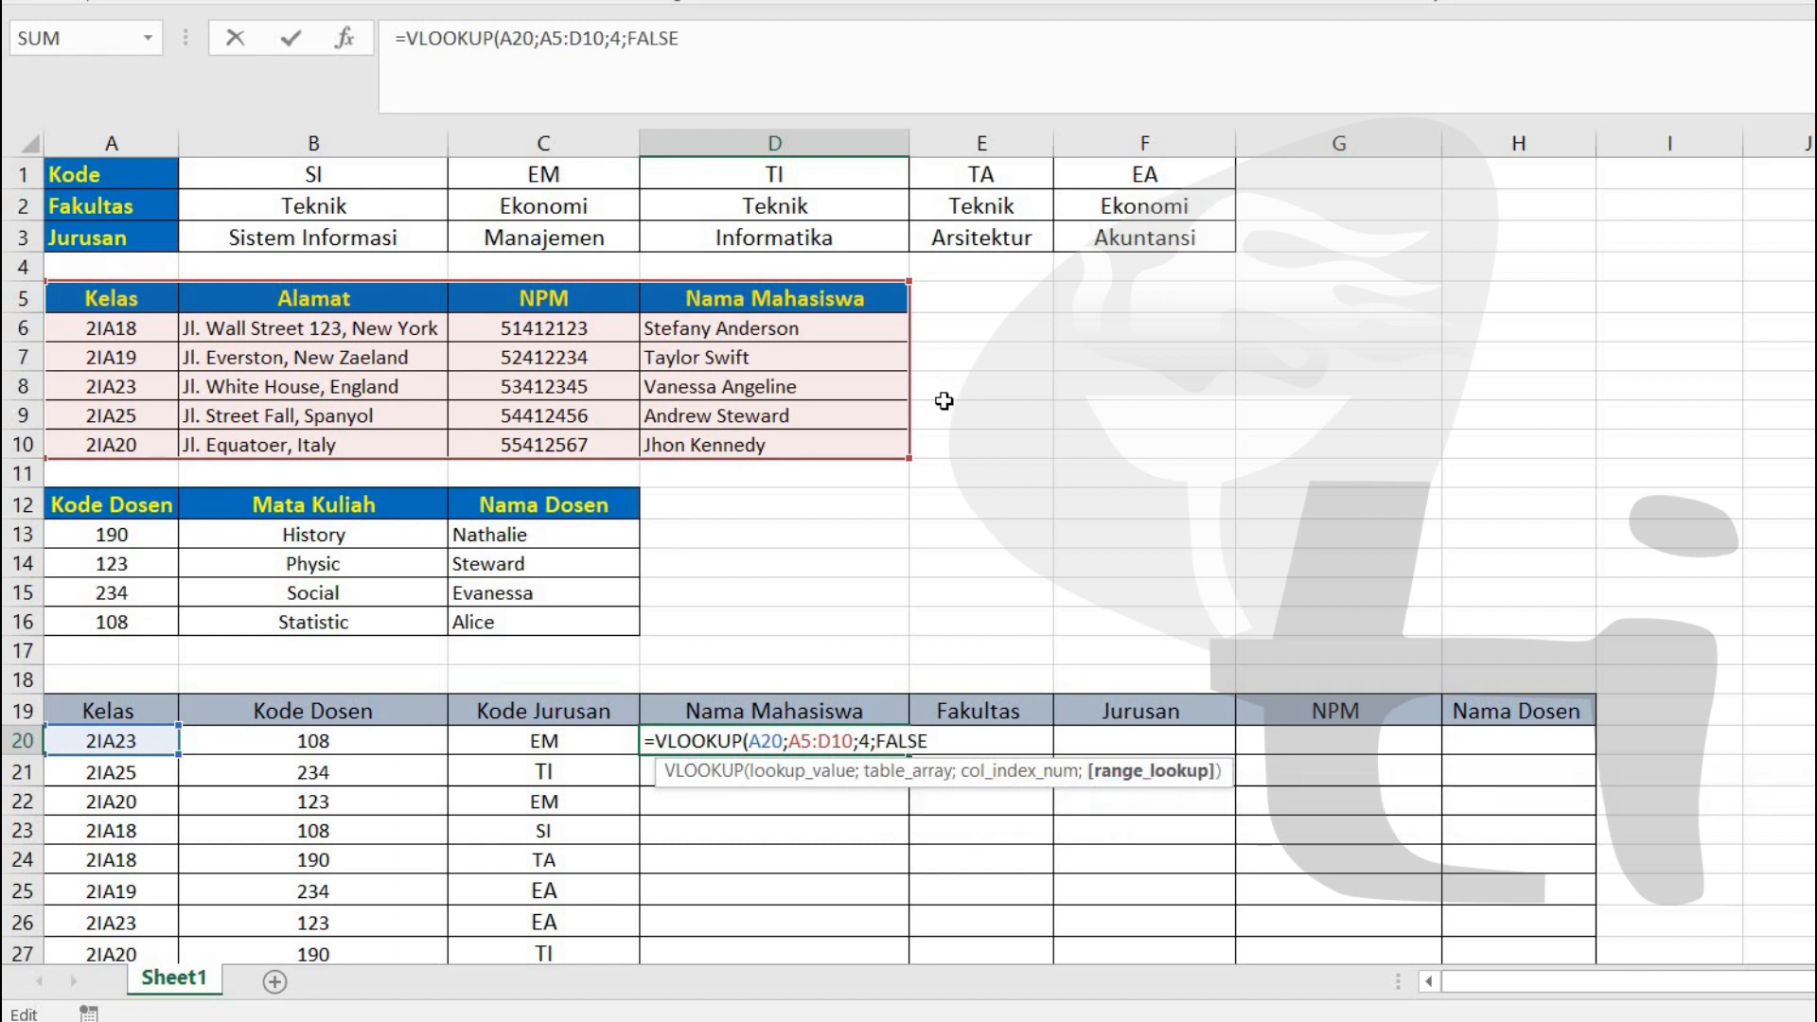
key("Return")
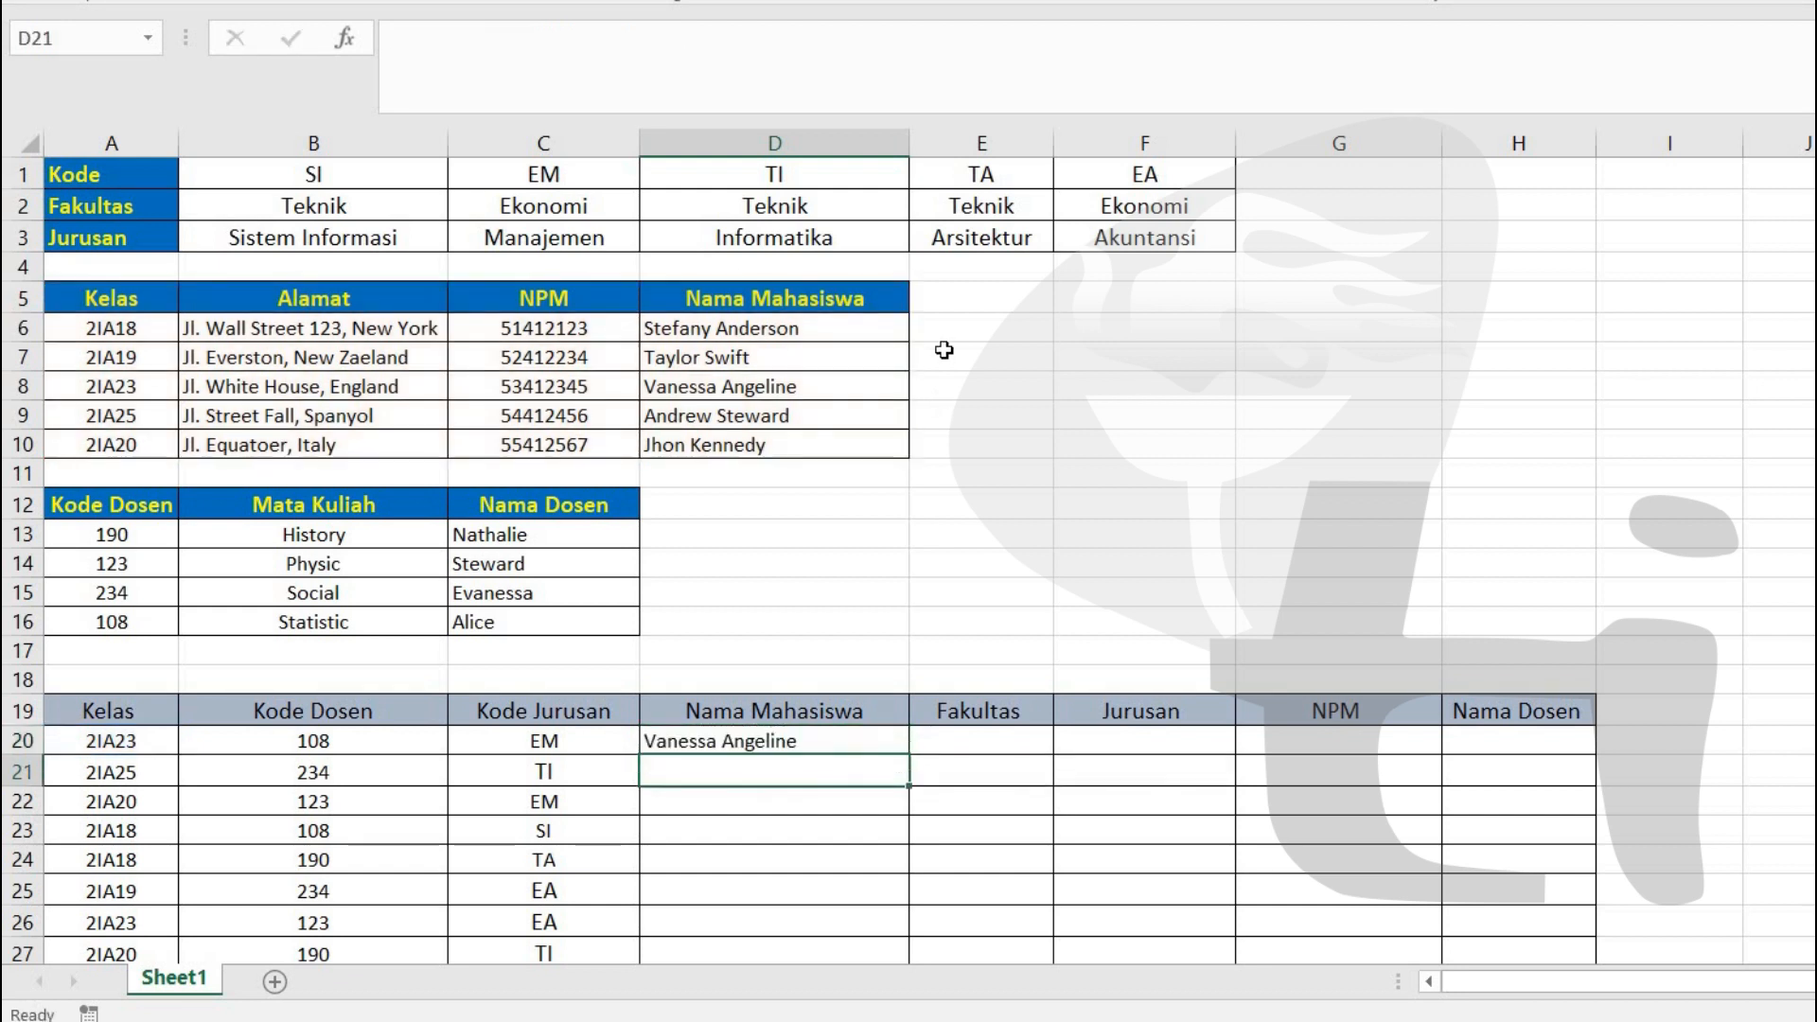
left_click(792, 745)
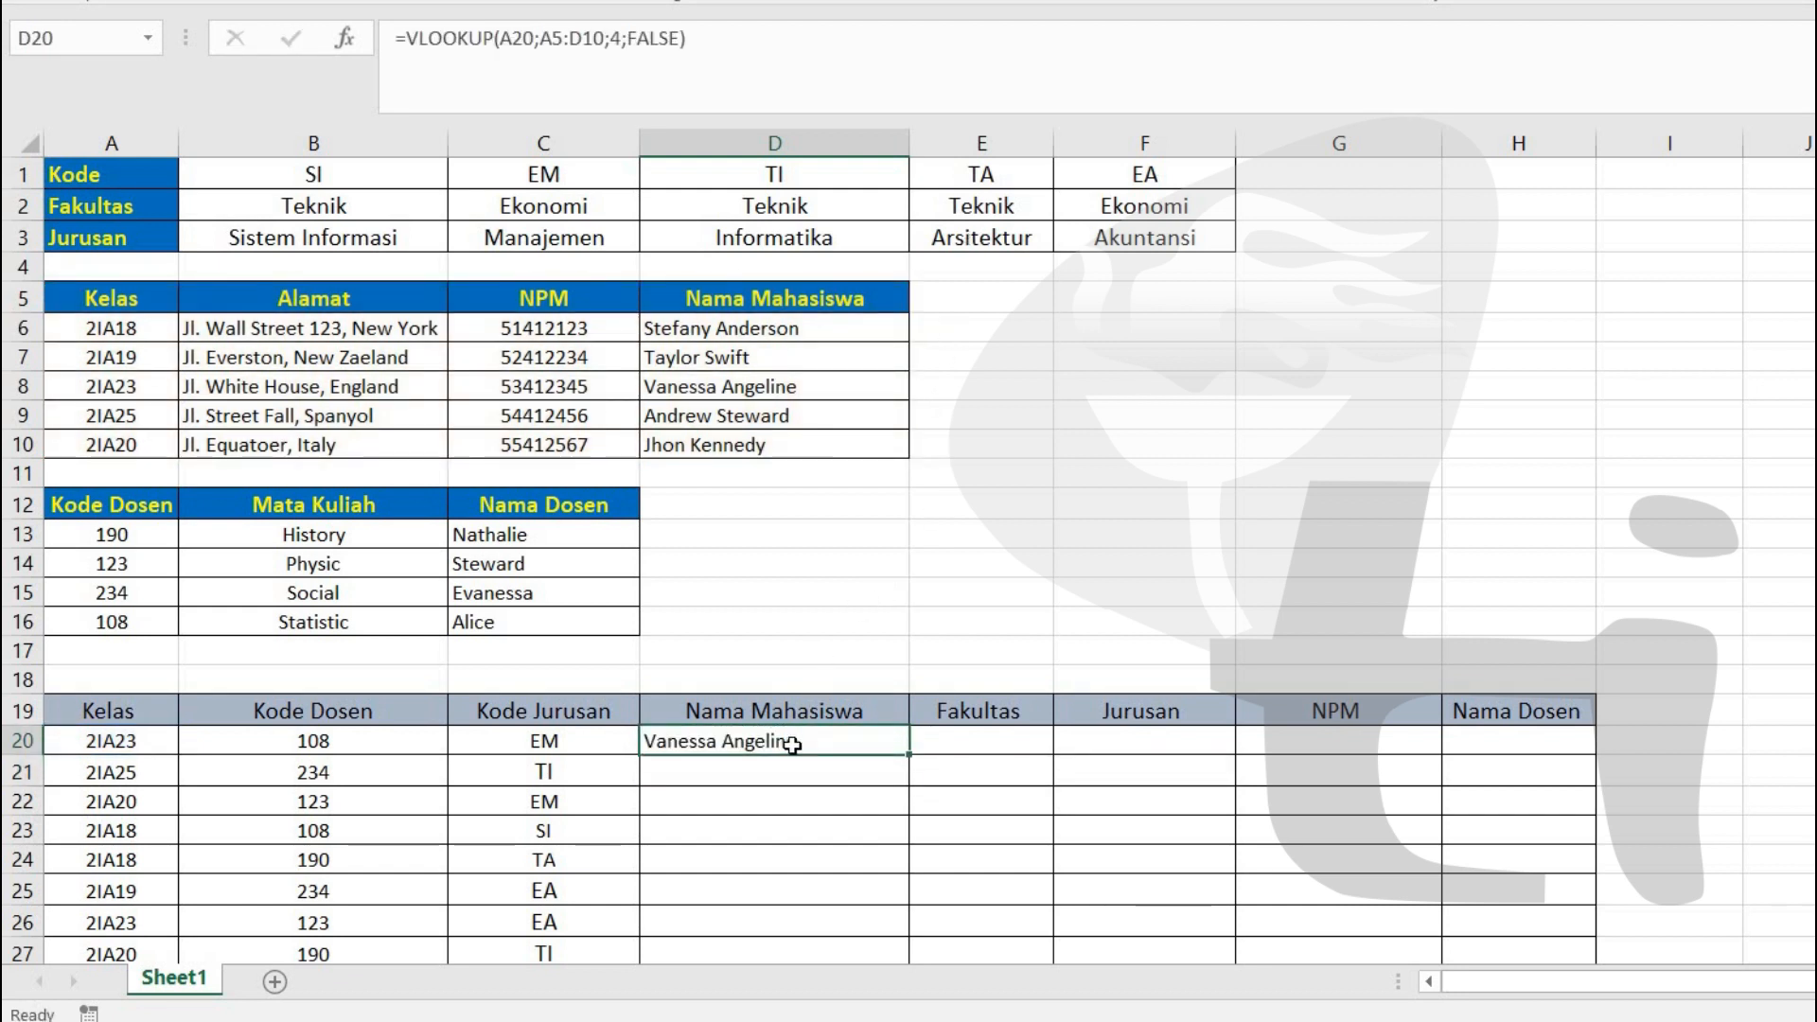
- Enter an HLOOKUP in the first Fakultas cell, E20, with lookup value C20, table array A1:F3, row index 2 and FALSE for an exact match
left_click(984, 745)
type("=")
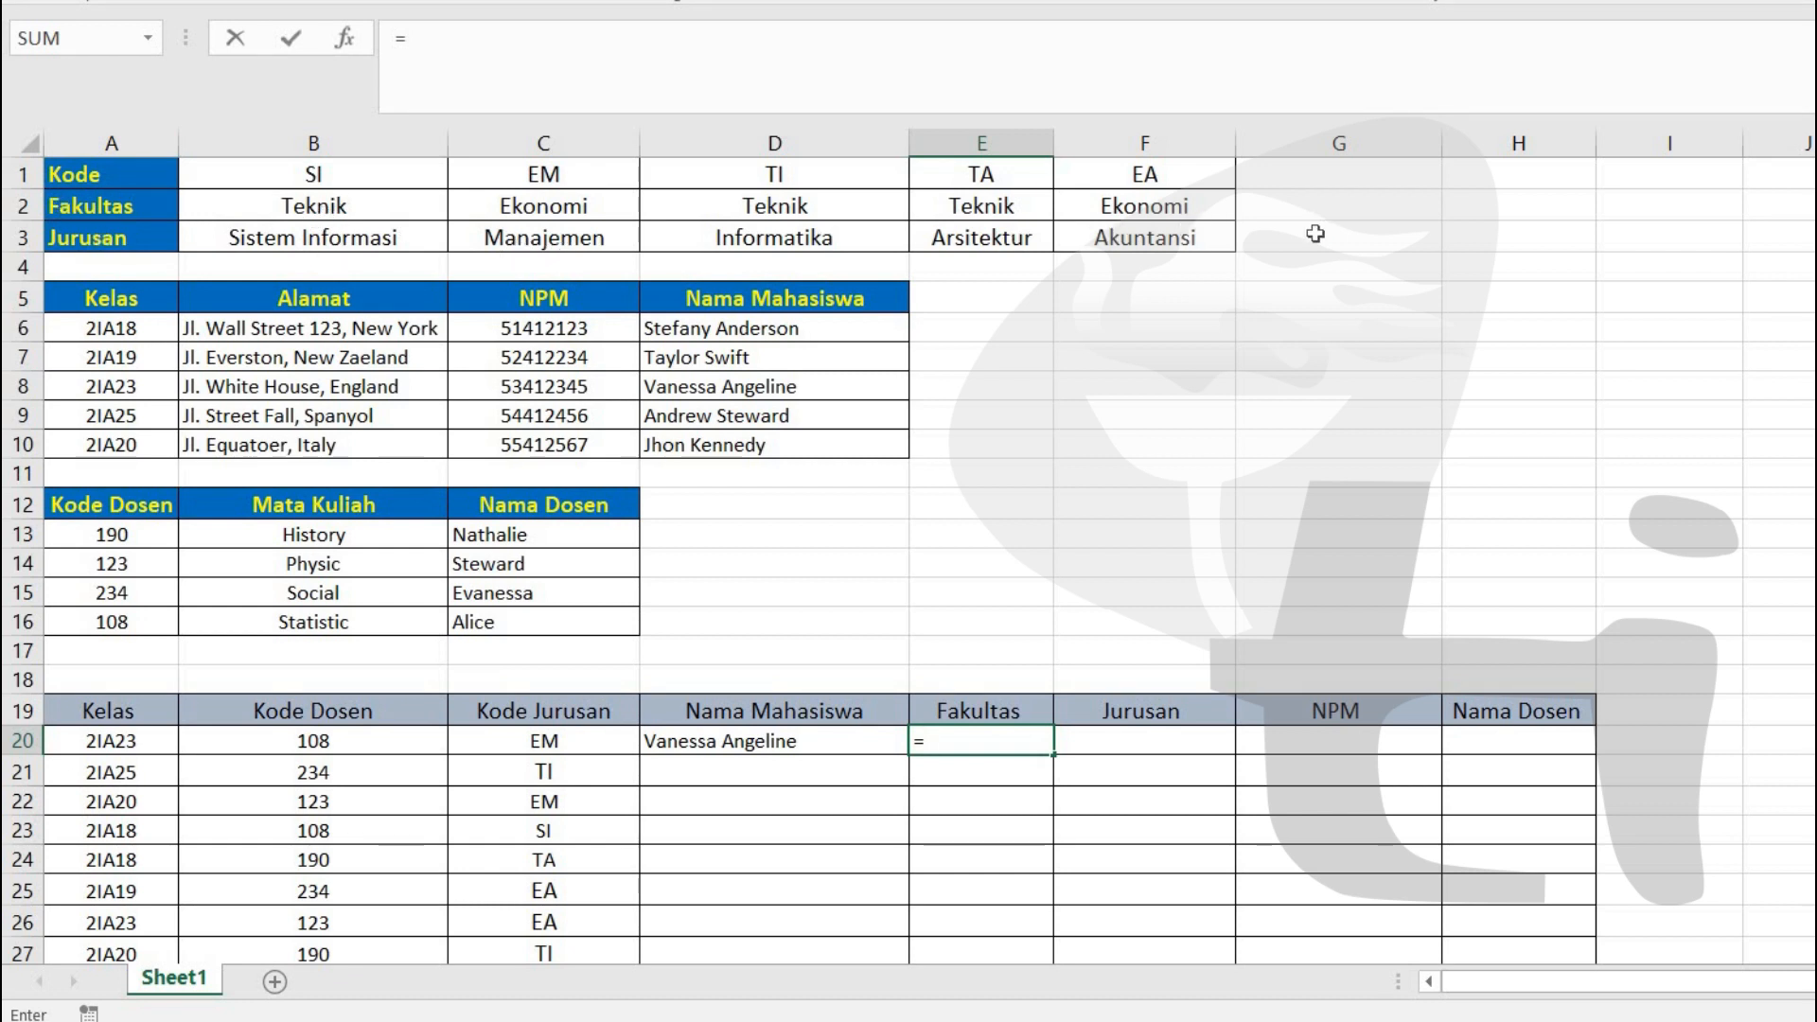
type("HLO")
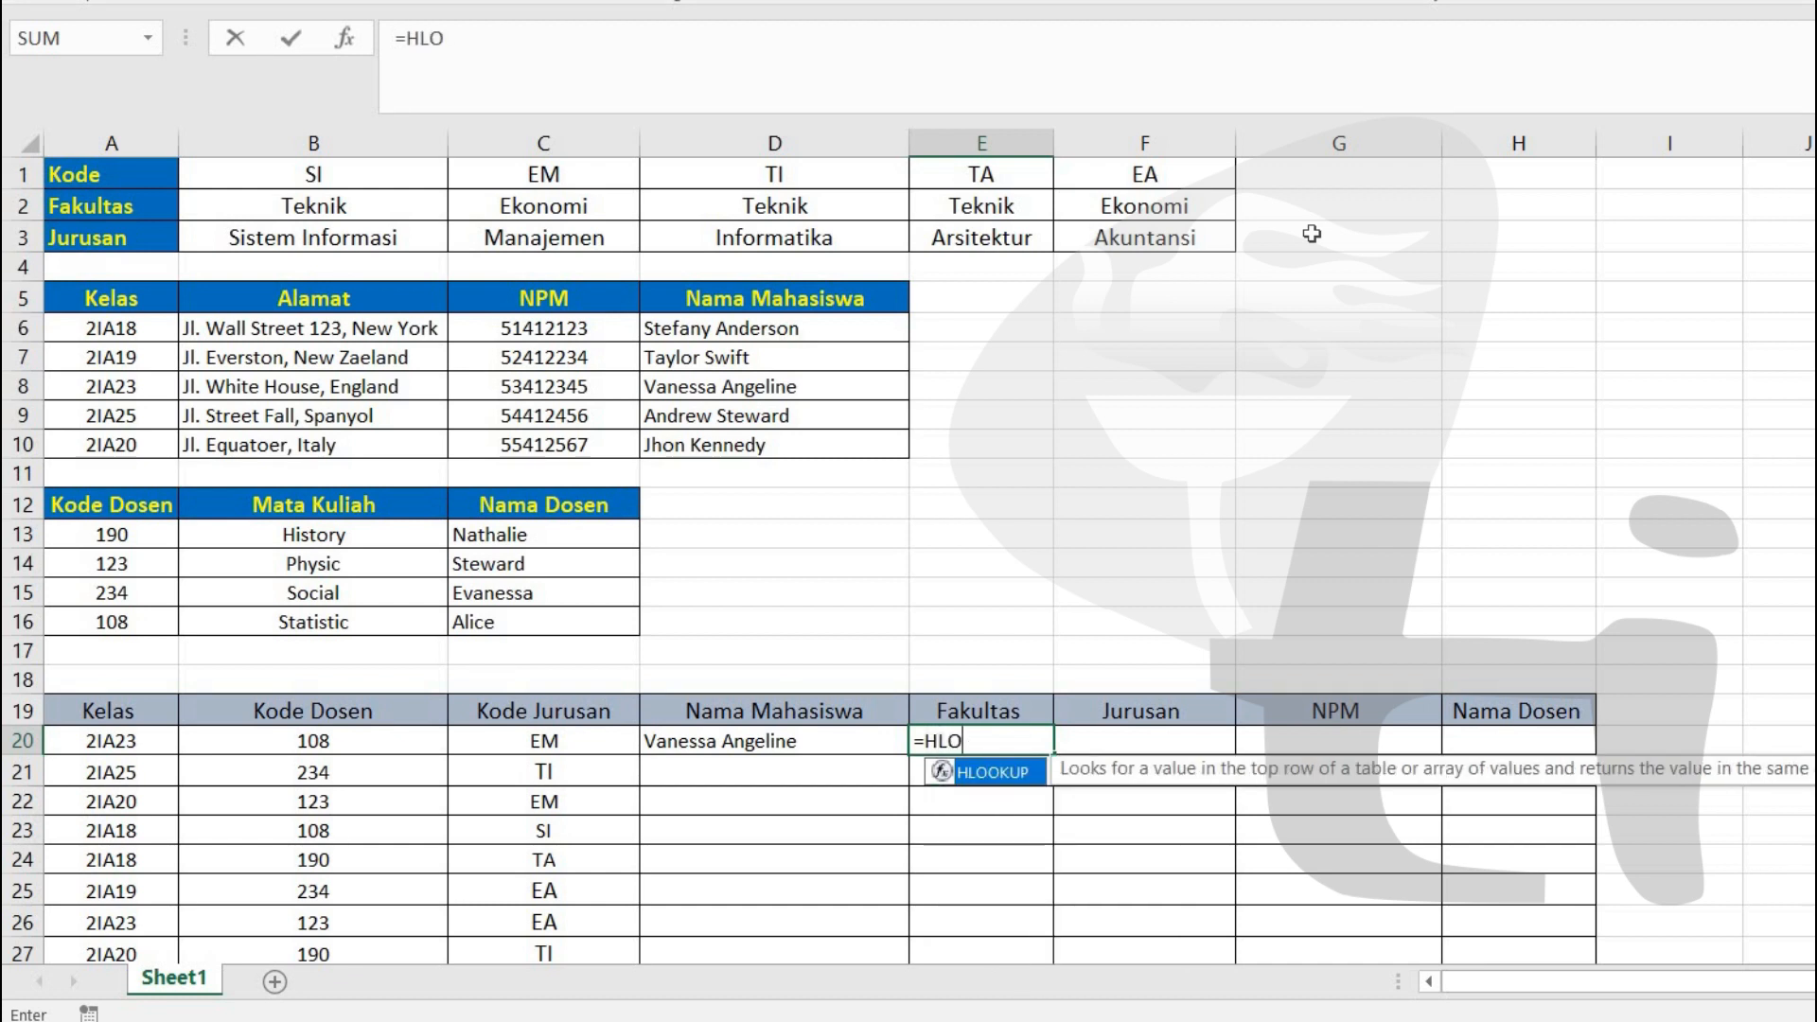
key("Tab")
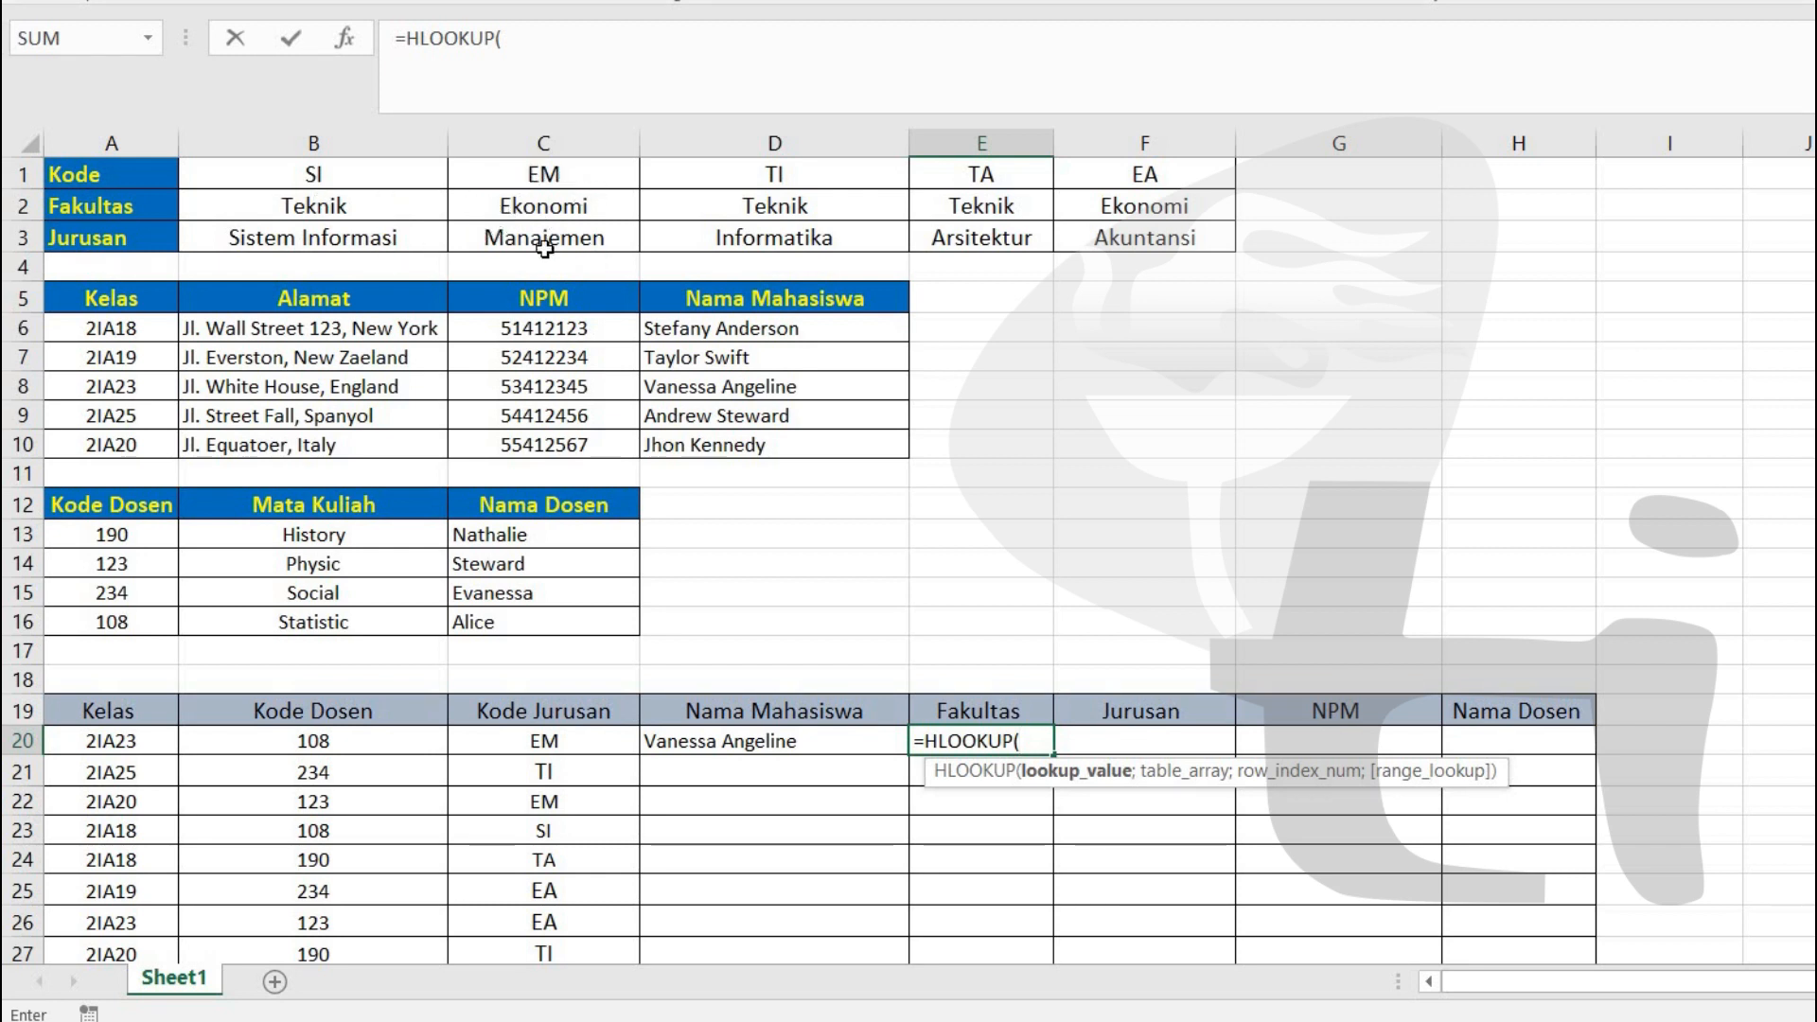
left_click(562, 742)
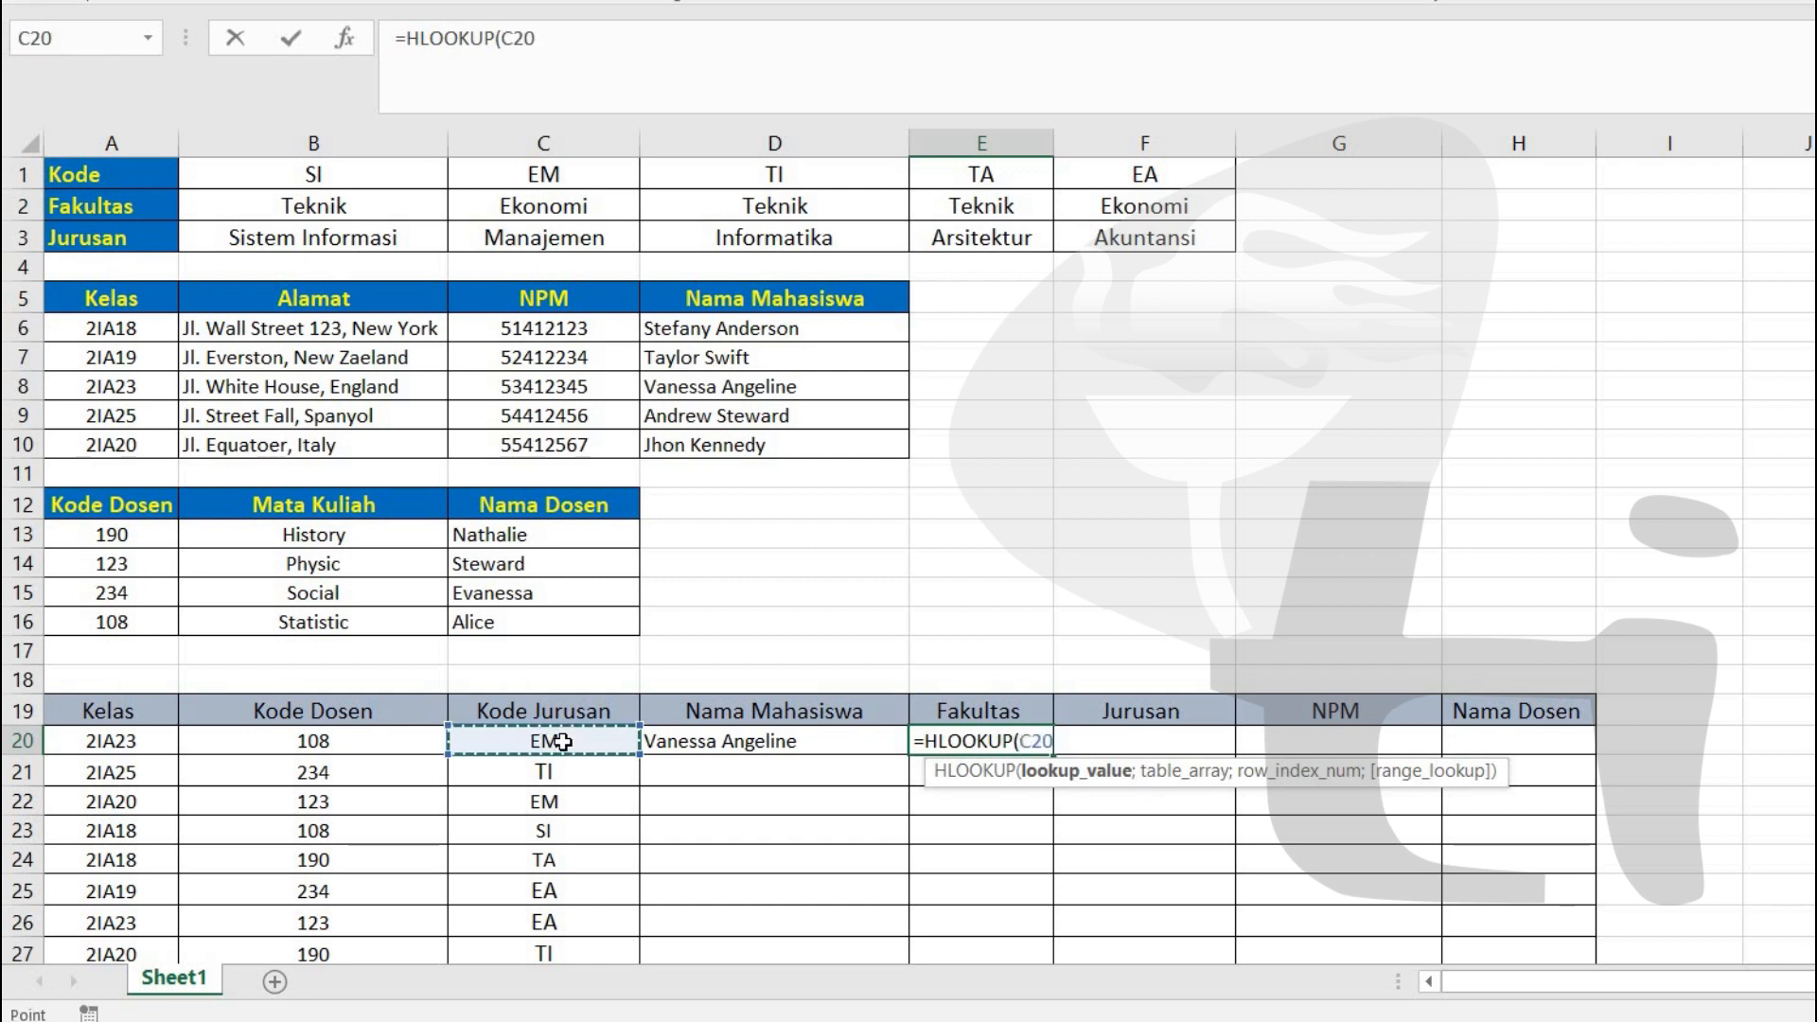
type(";")
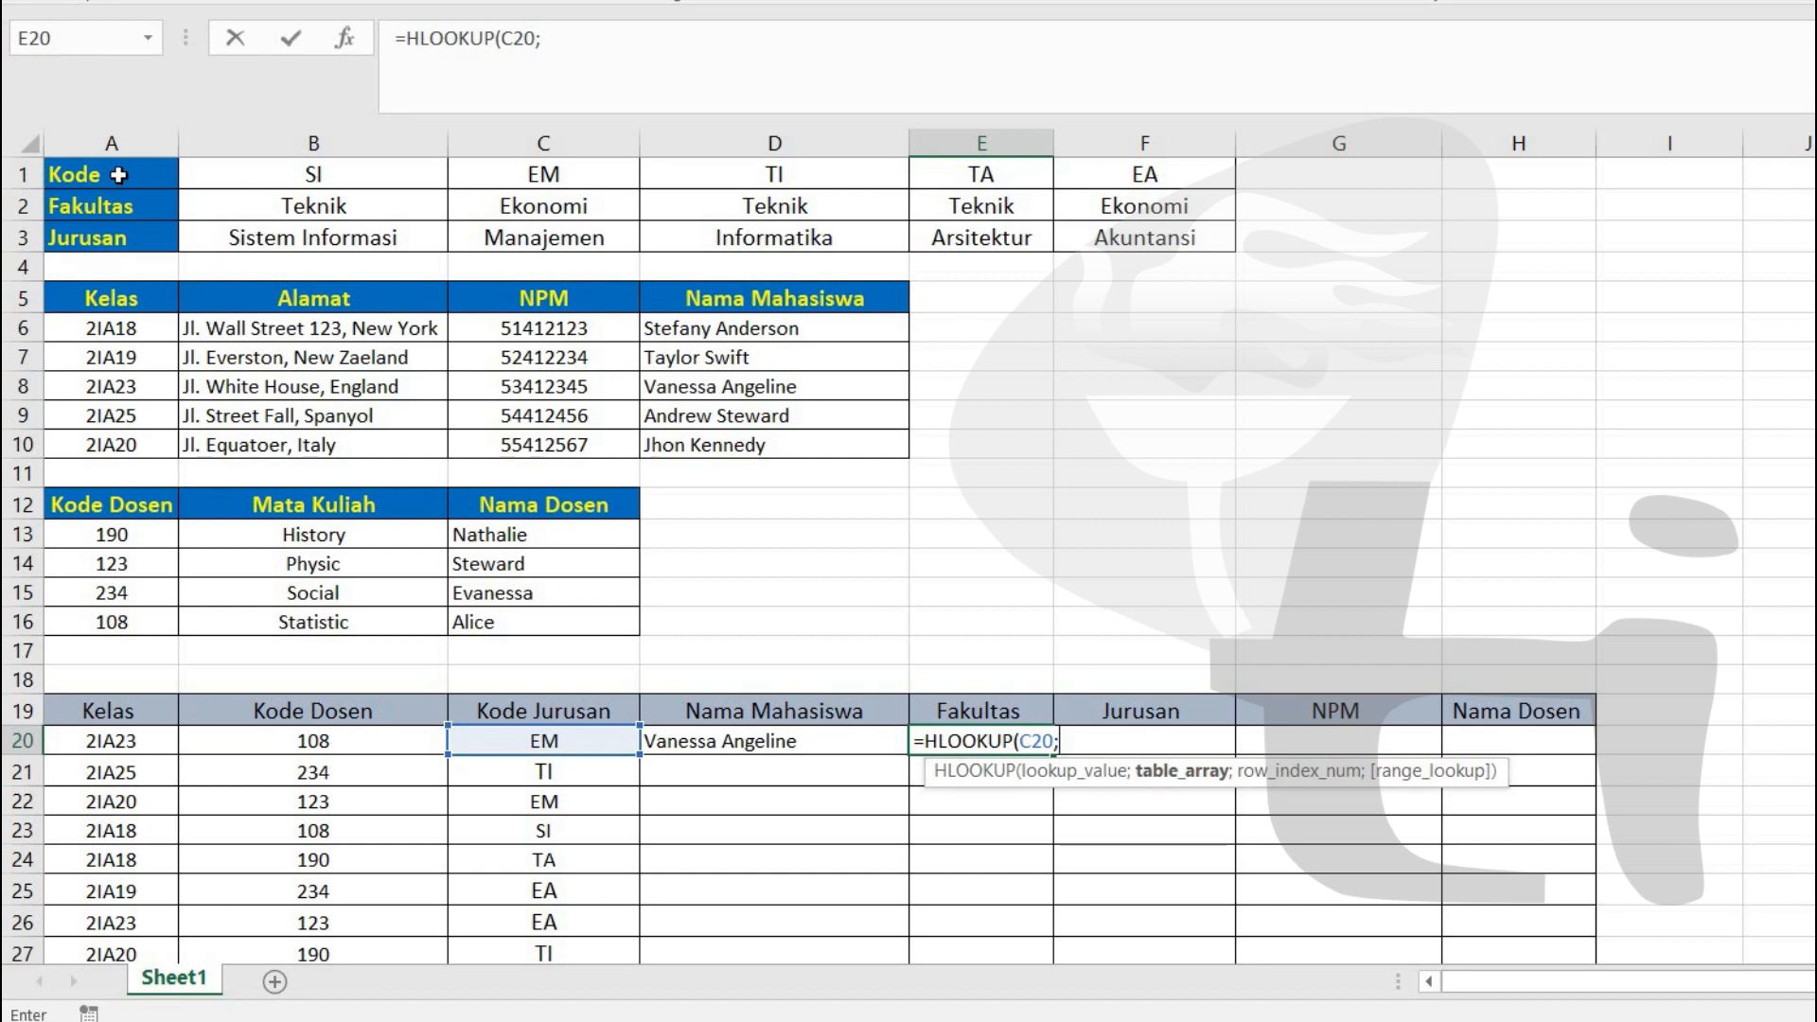
left_click_drag(95, 174, 1173, 238)
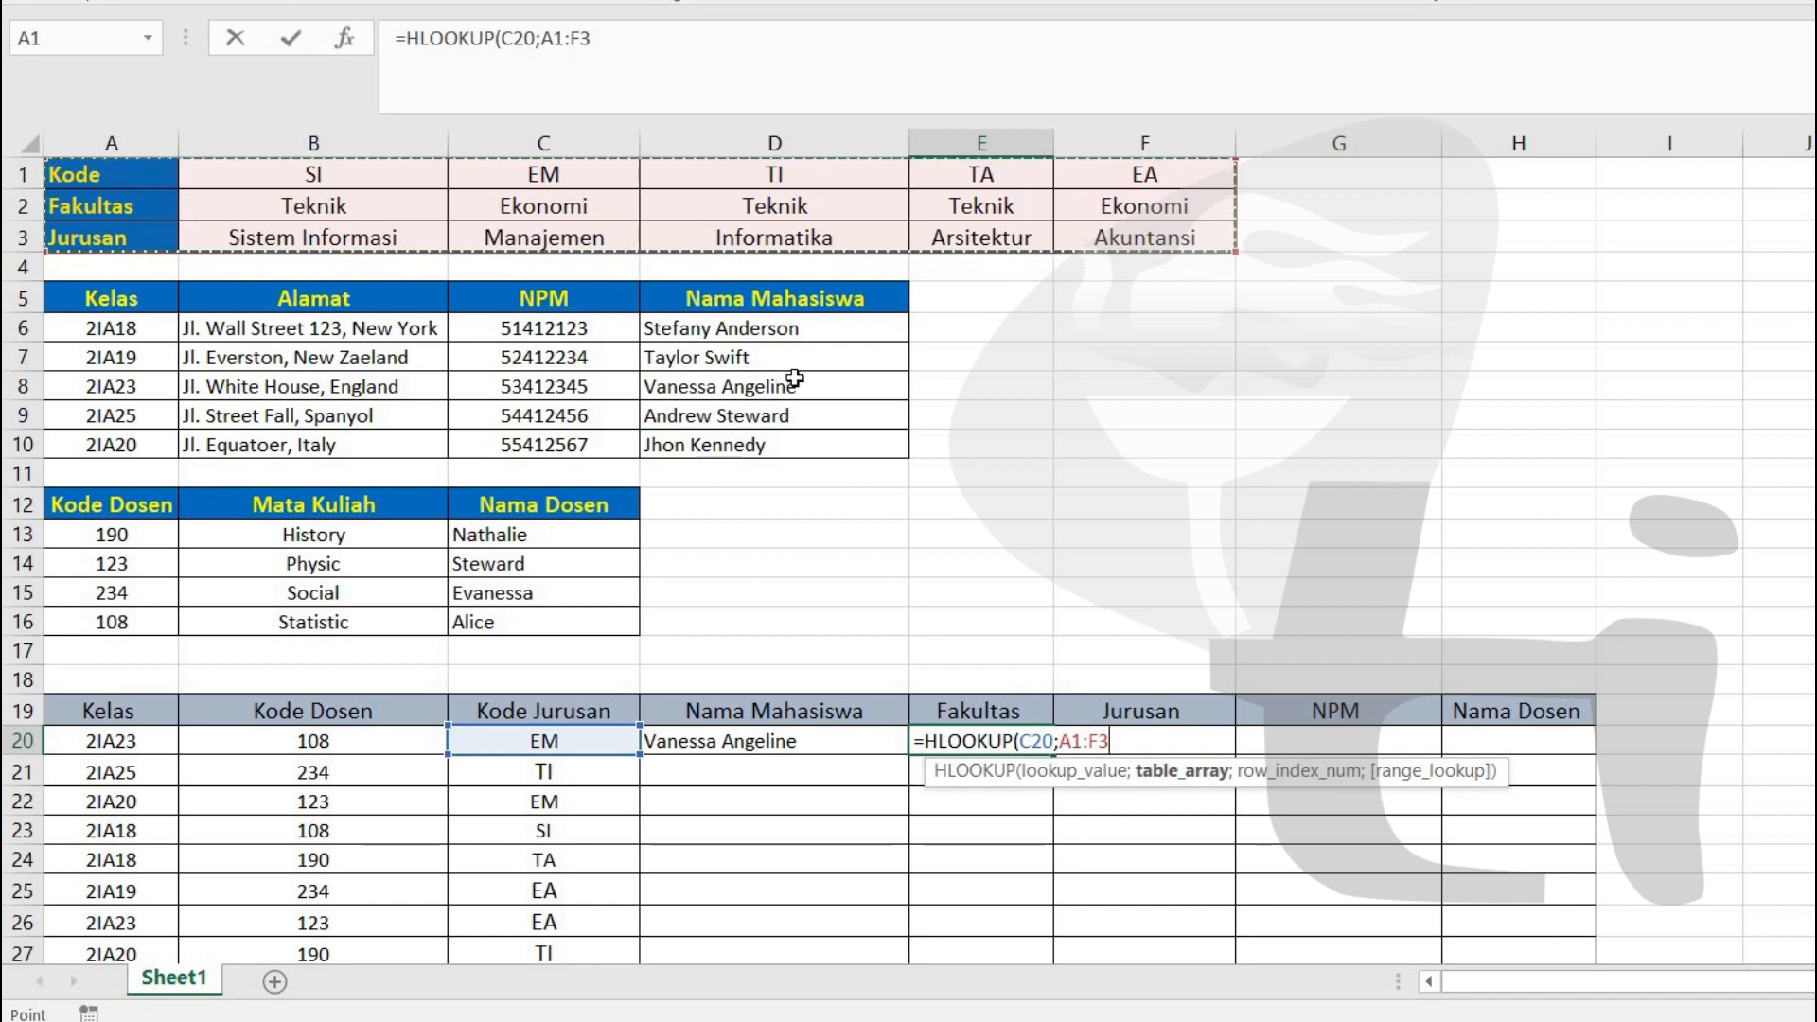
type(";2")
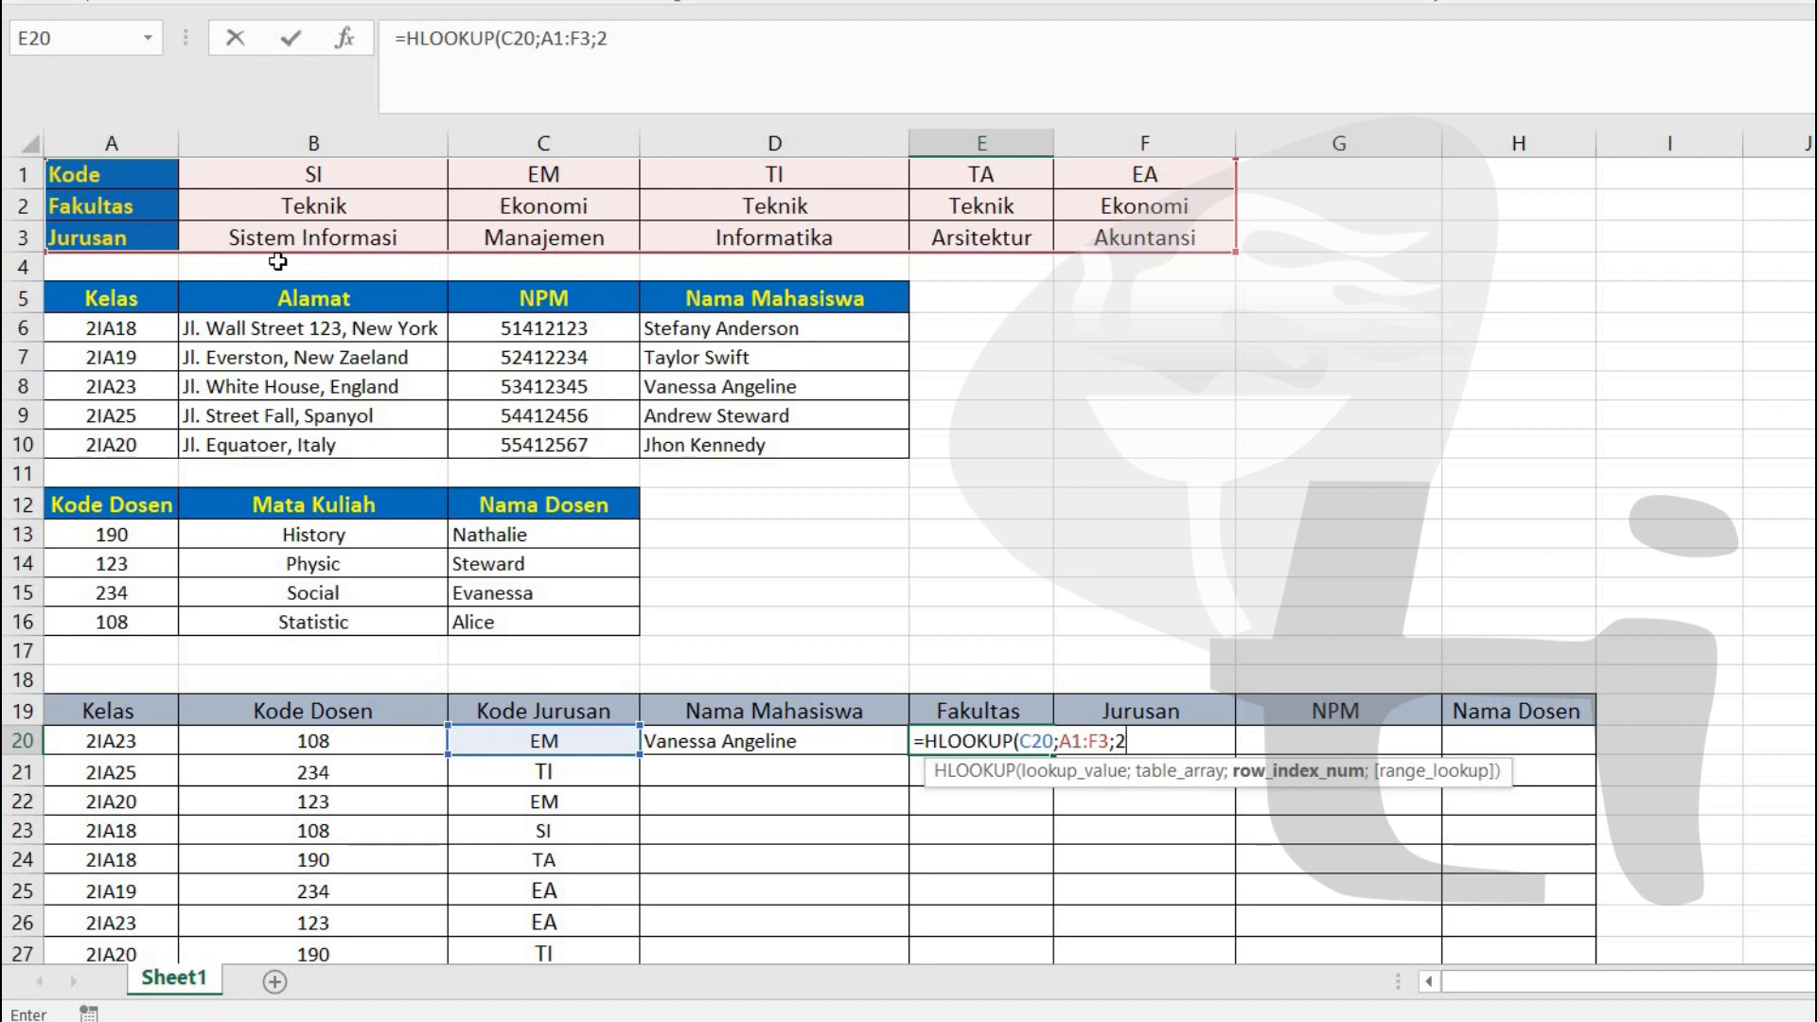
type(";")
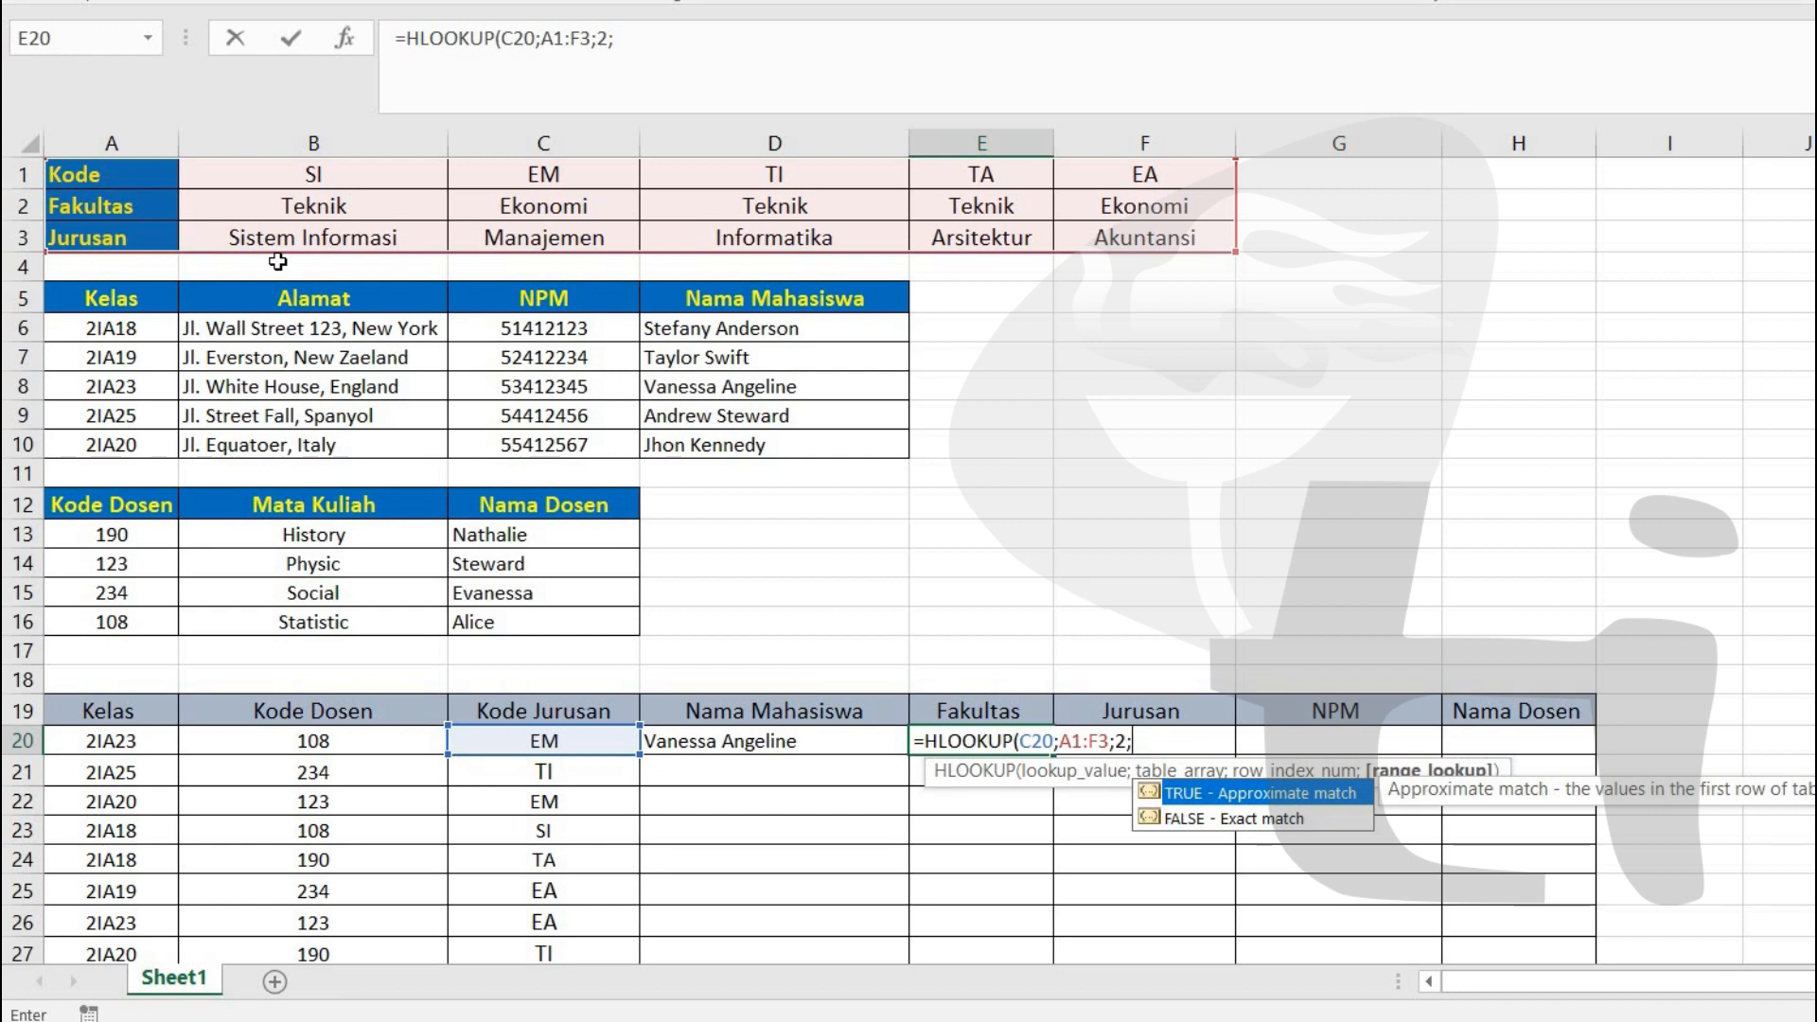
key("Down")
key("Tab")
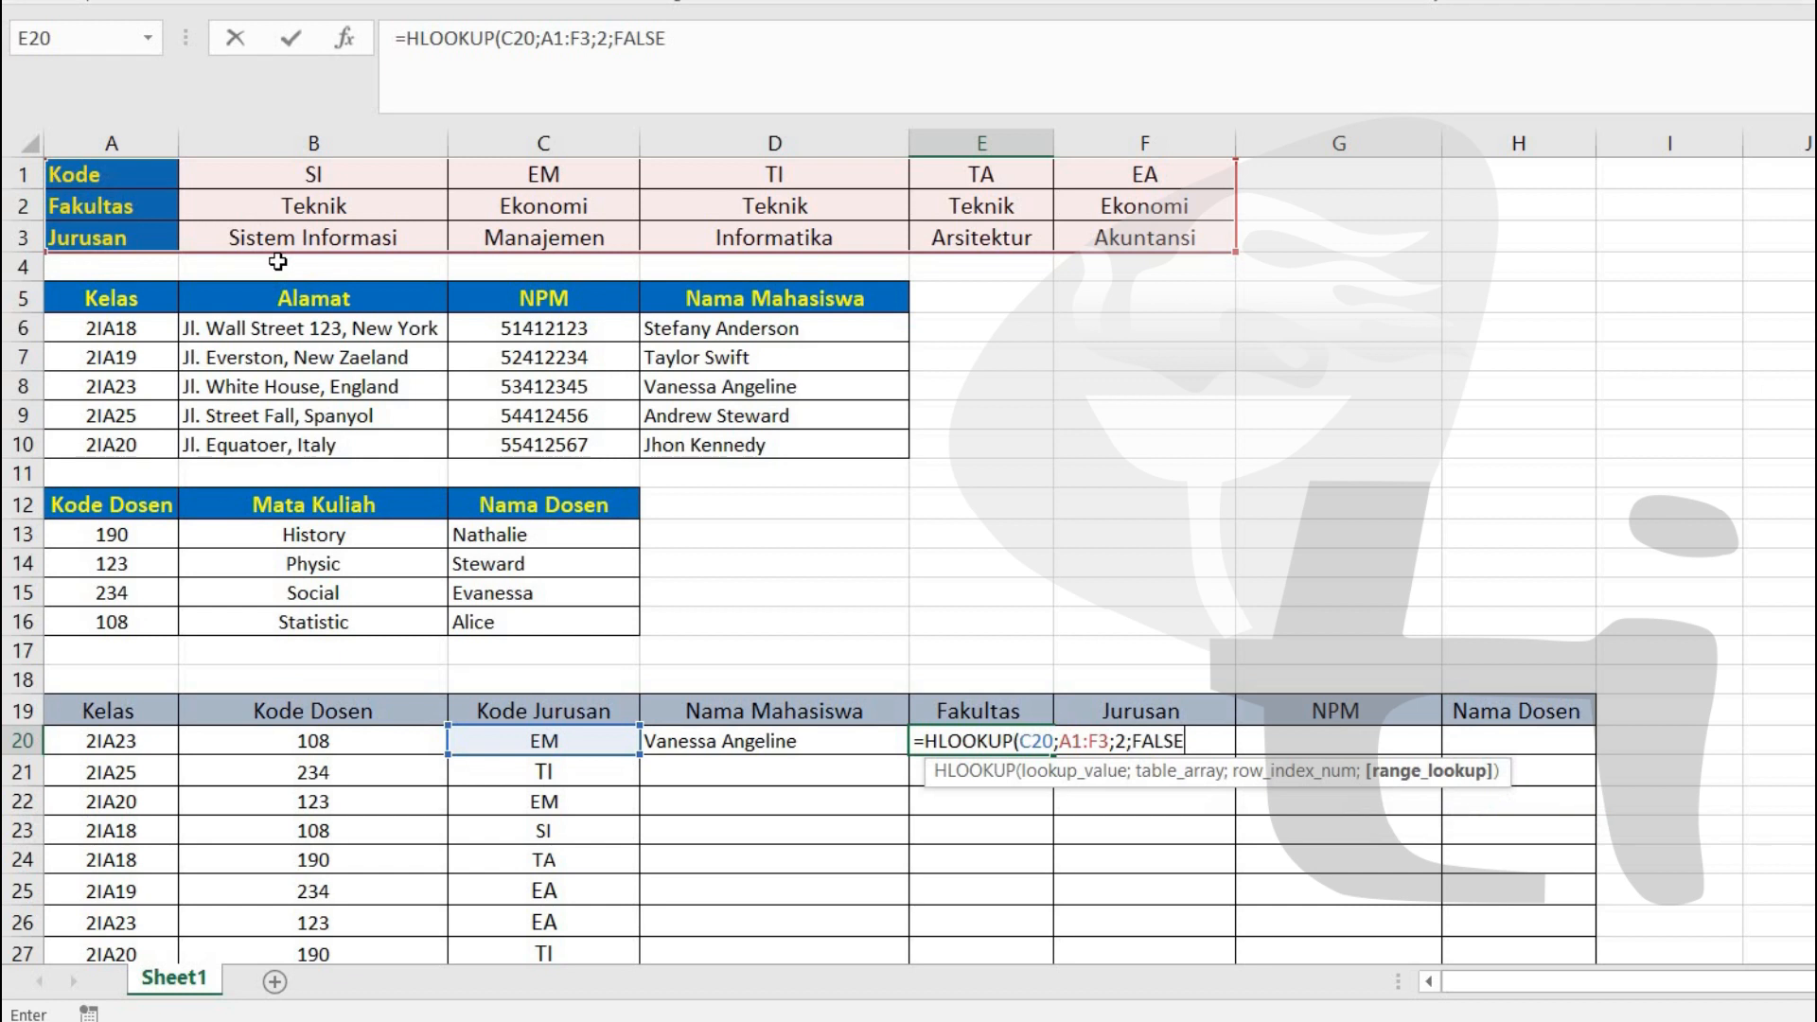
key("Return")
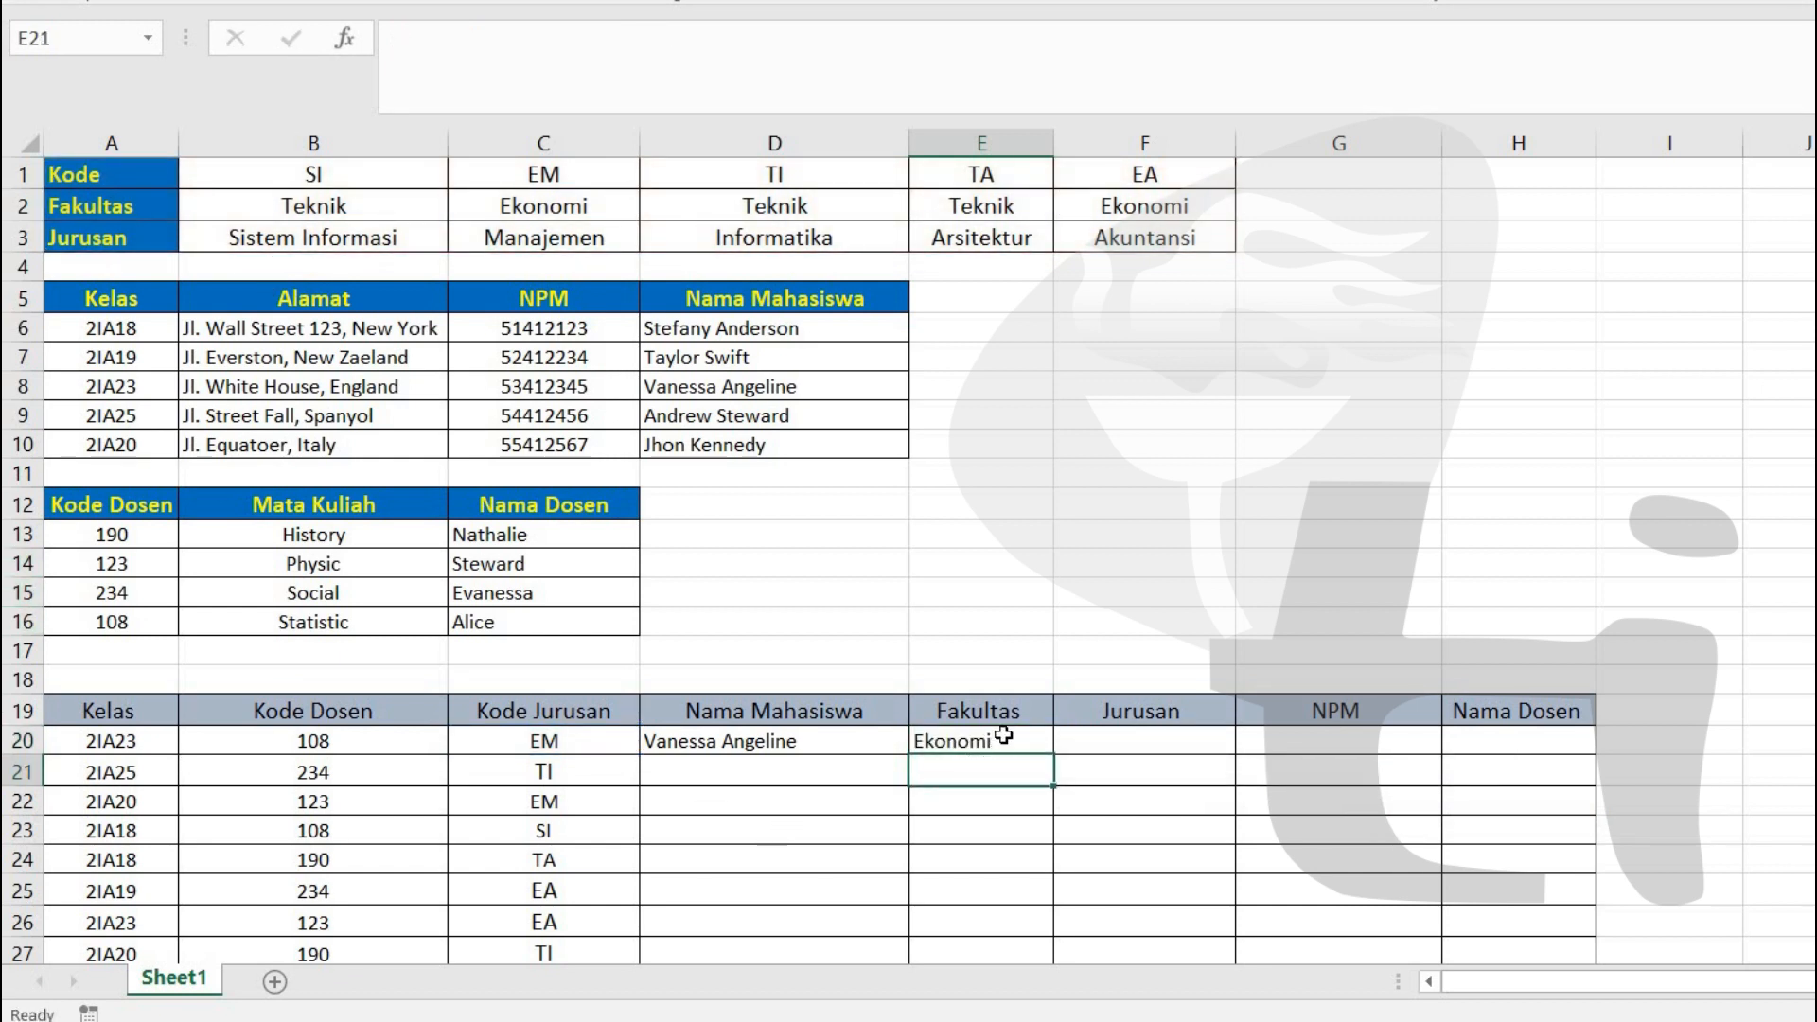
- Enter an HLOOKUP in the first Jurusan cell, F20, with lookup value C20, table array A1:F3, row index 3 and FALSE for an exact match
left_click(1117, 742)
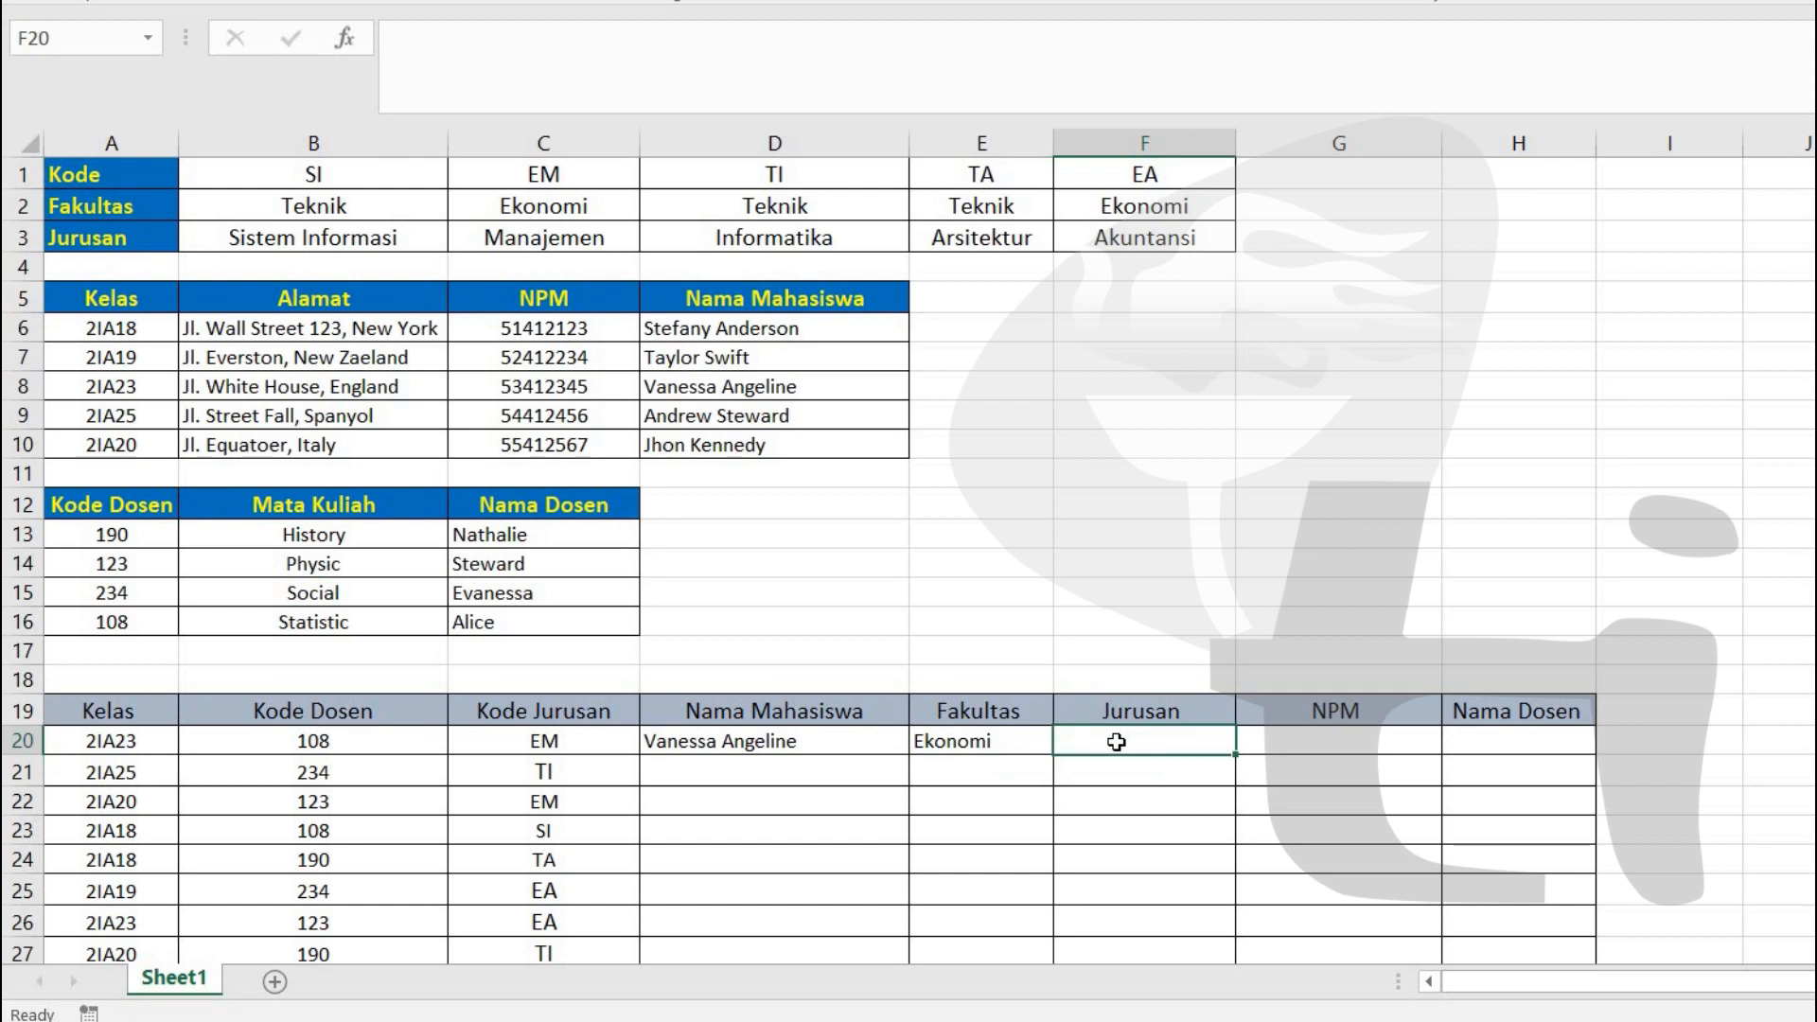
type("=")
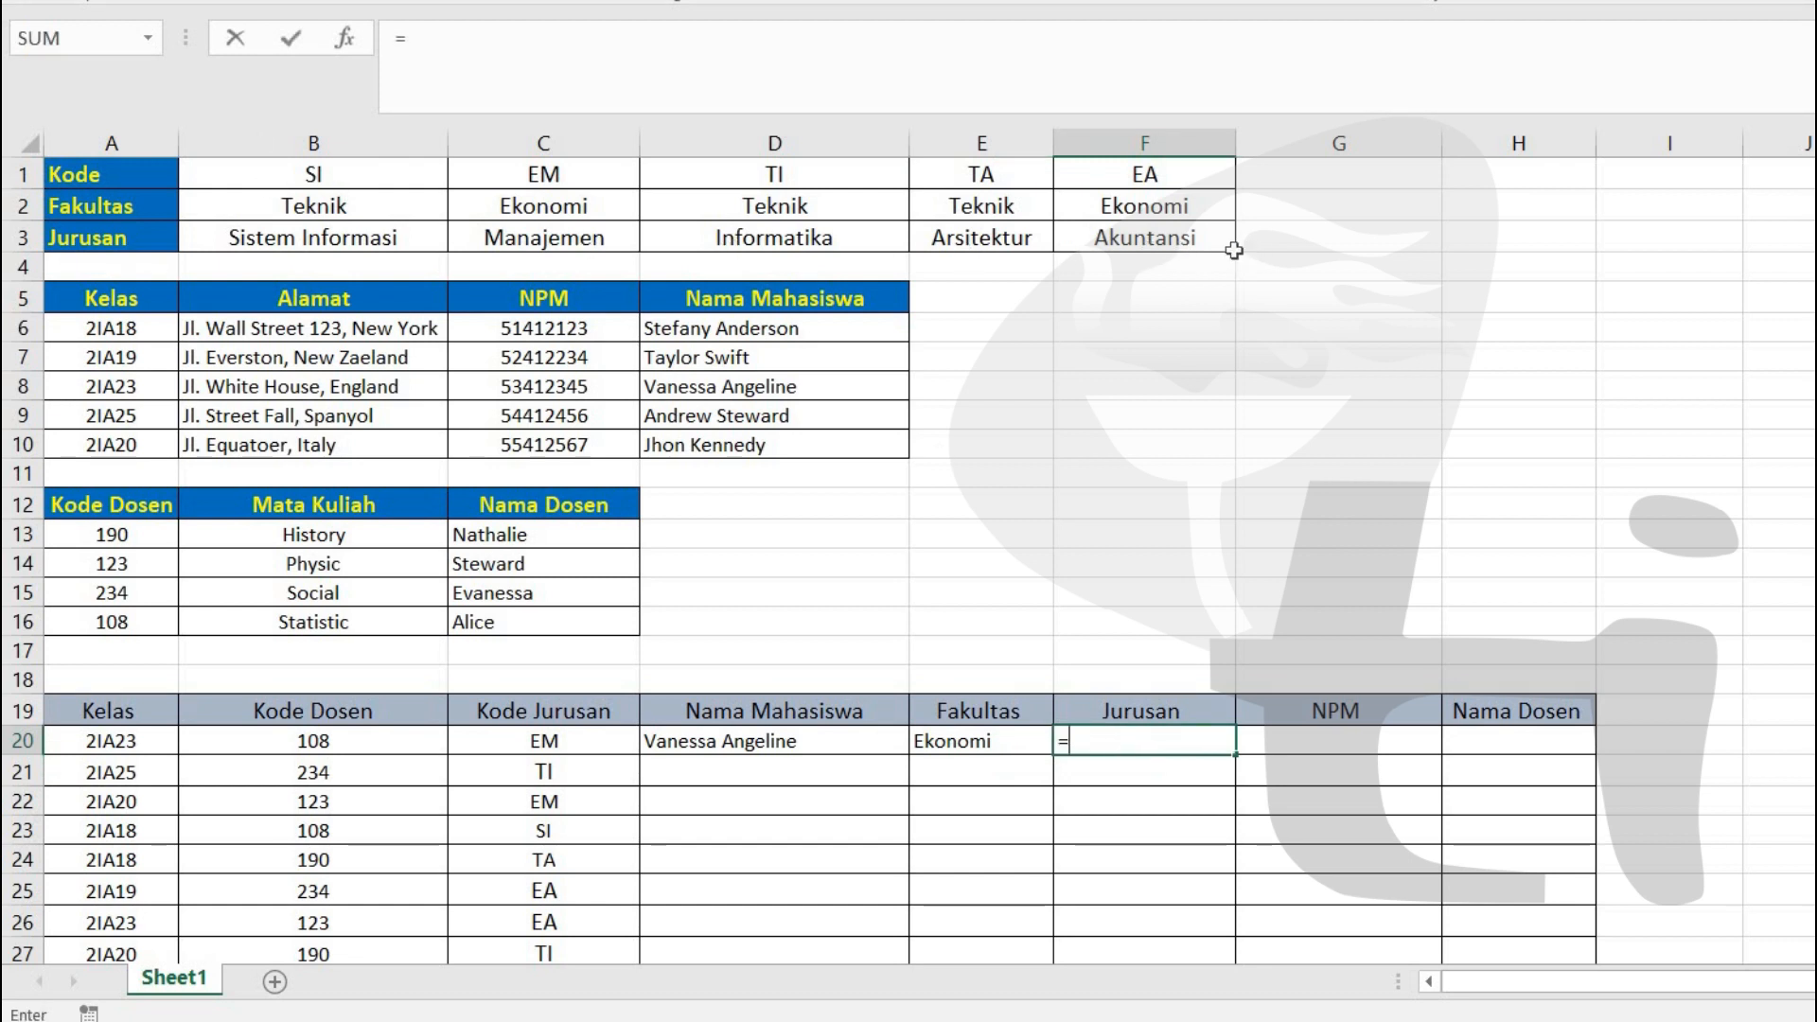
type("HLOO")
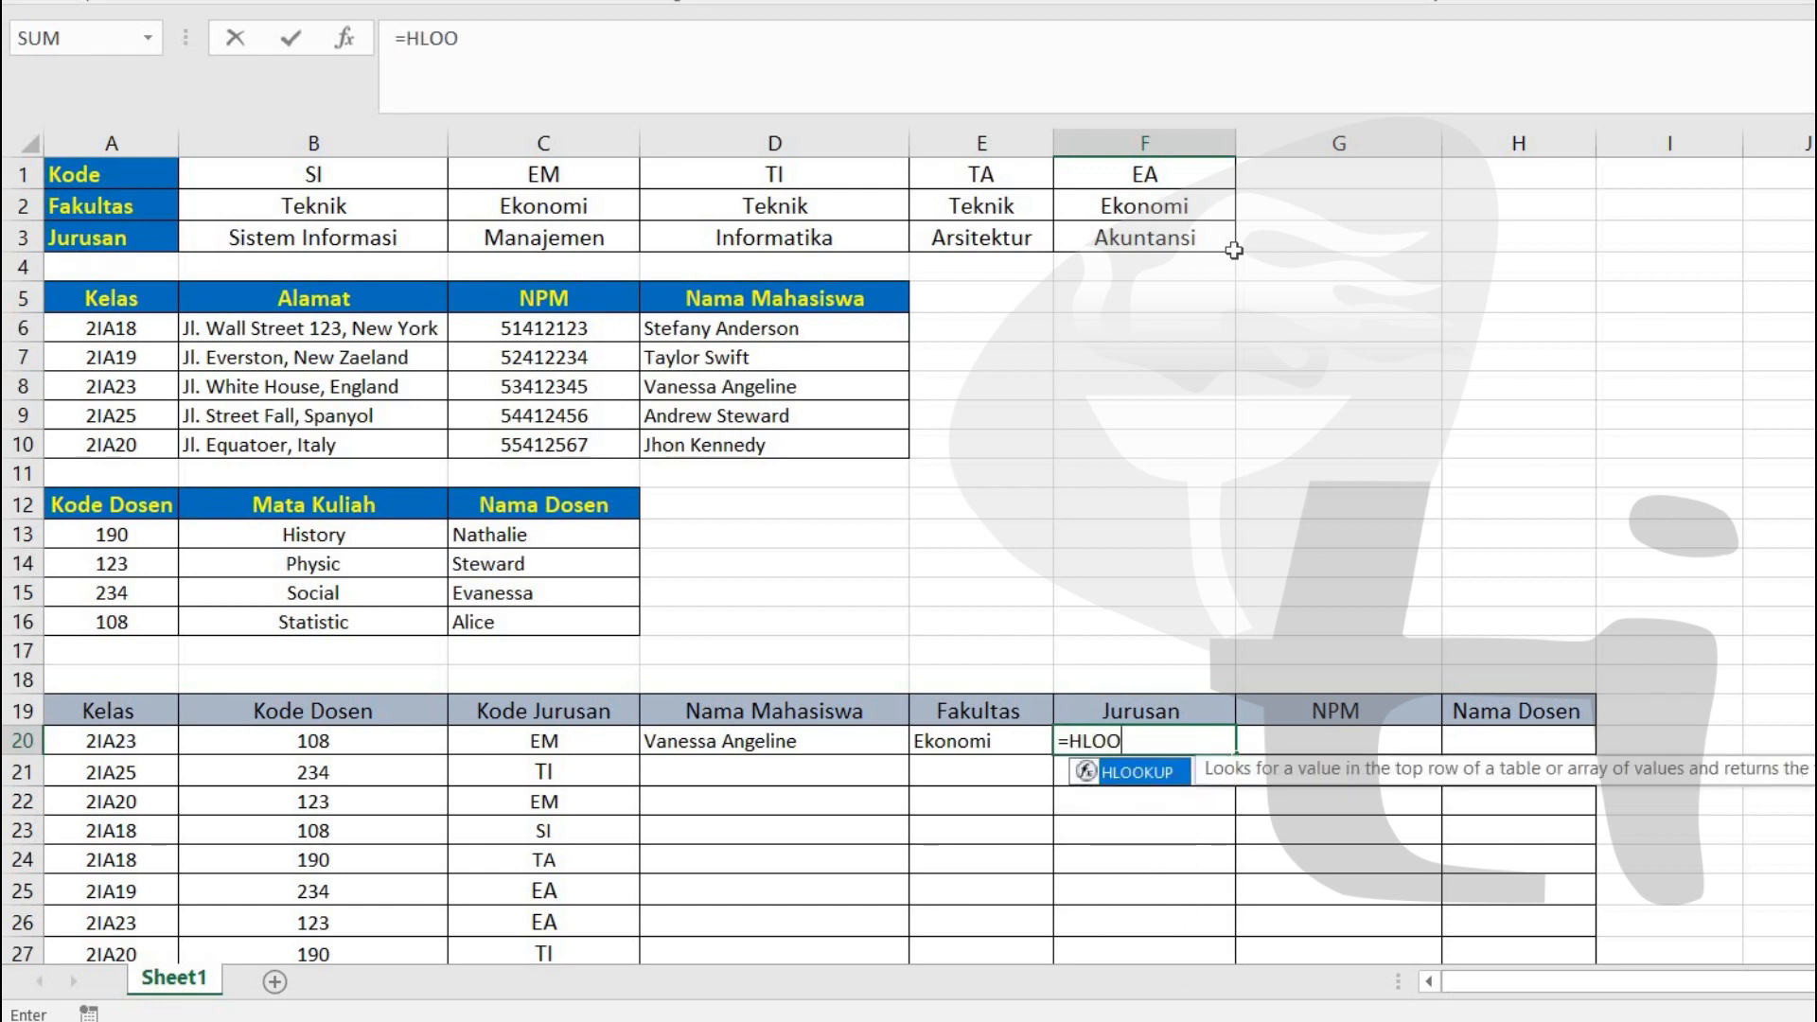
key("Tab")
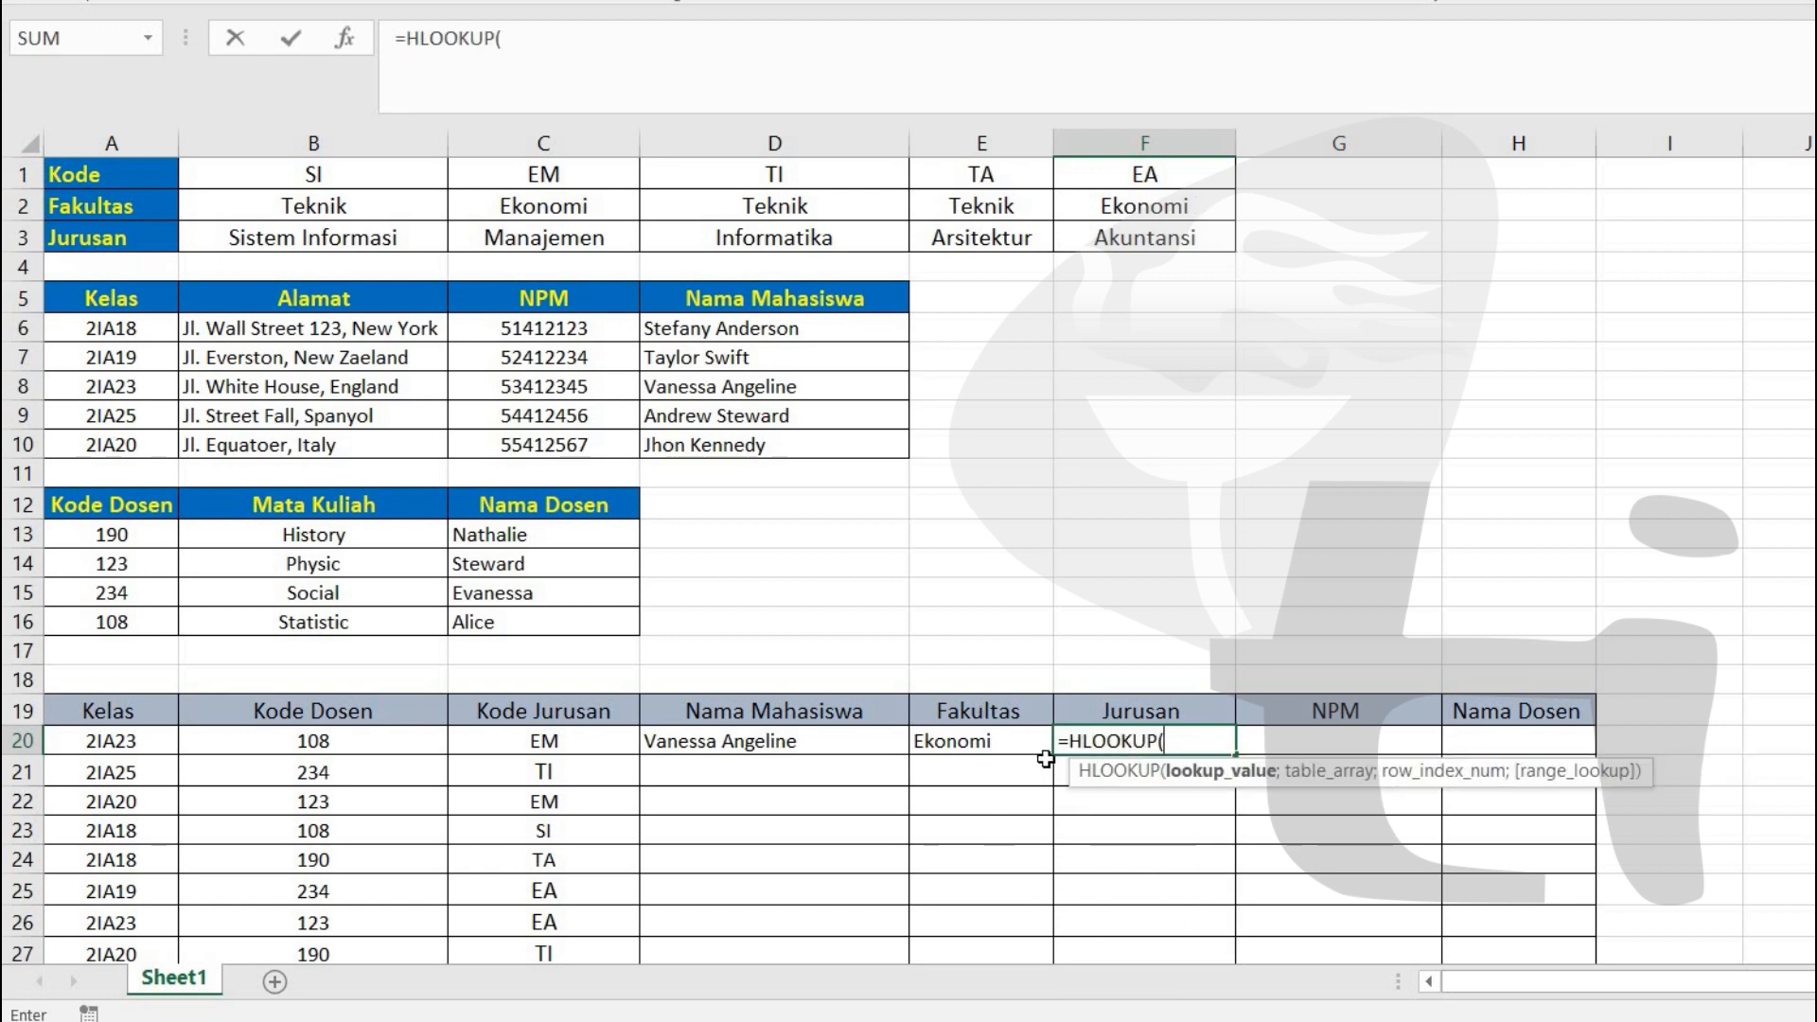
left_click(561, 739)
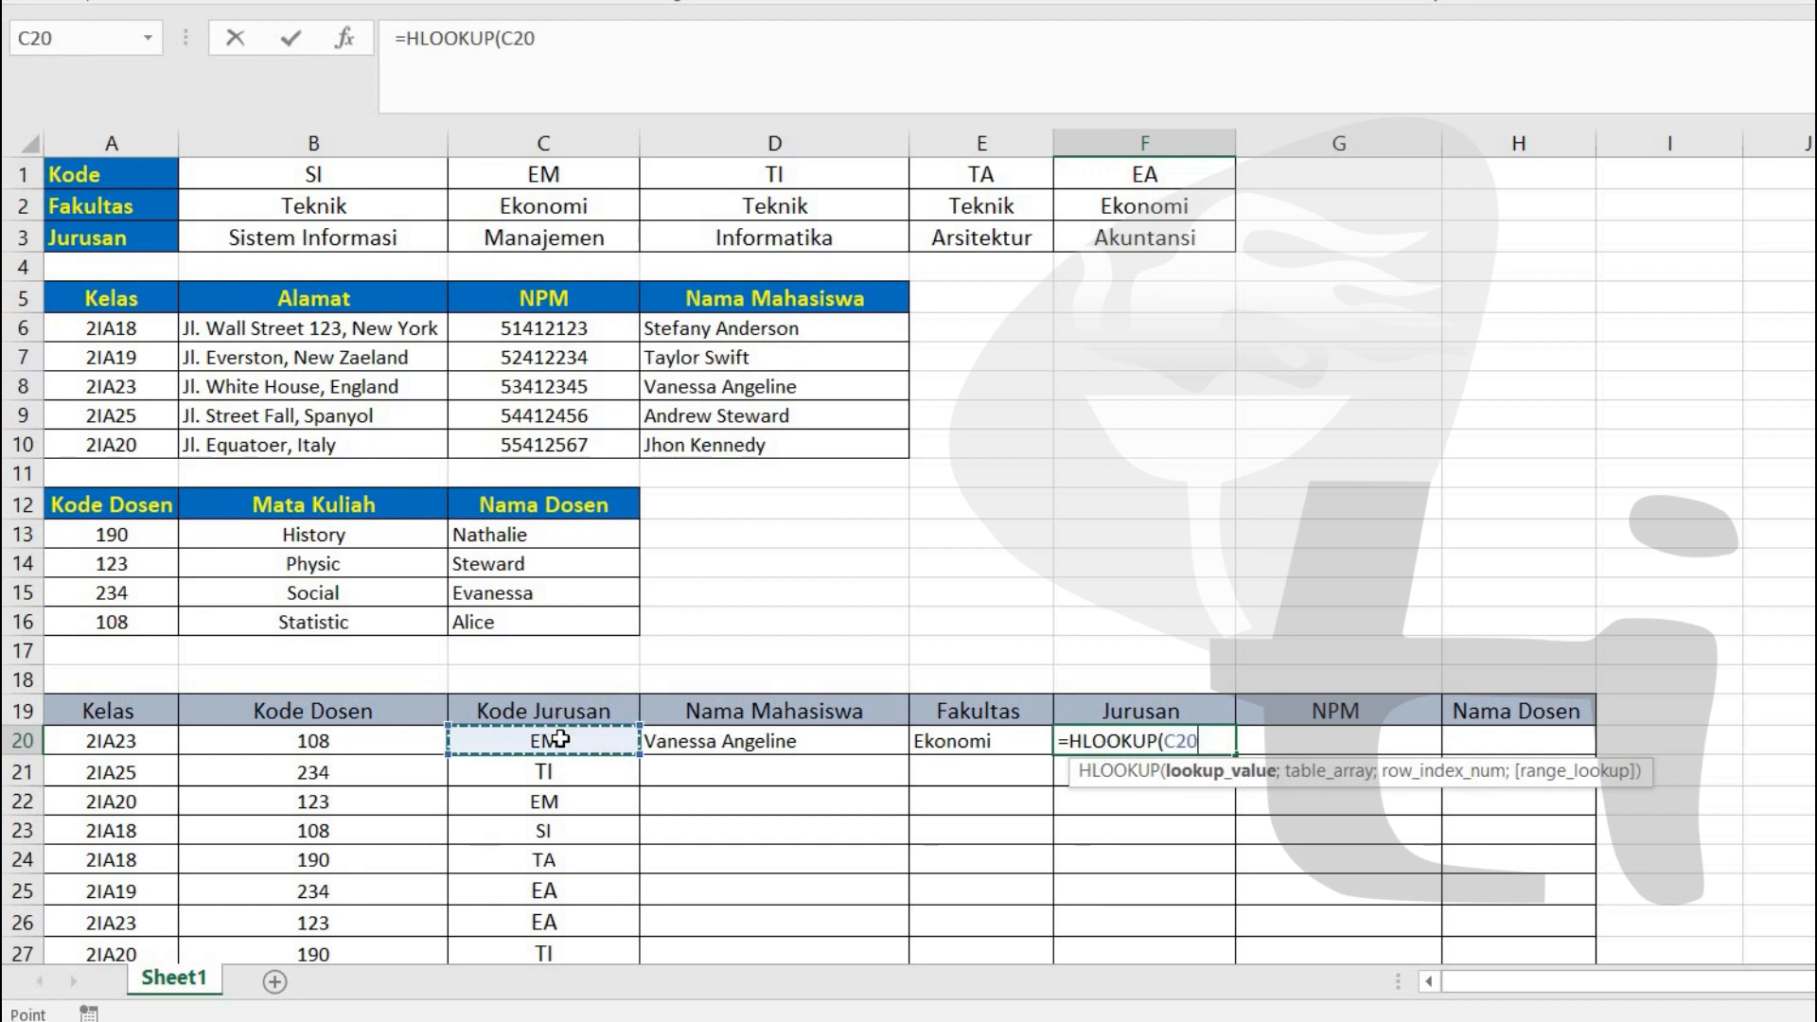
type(";")
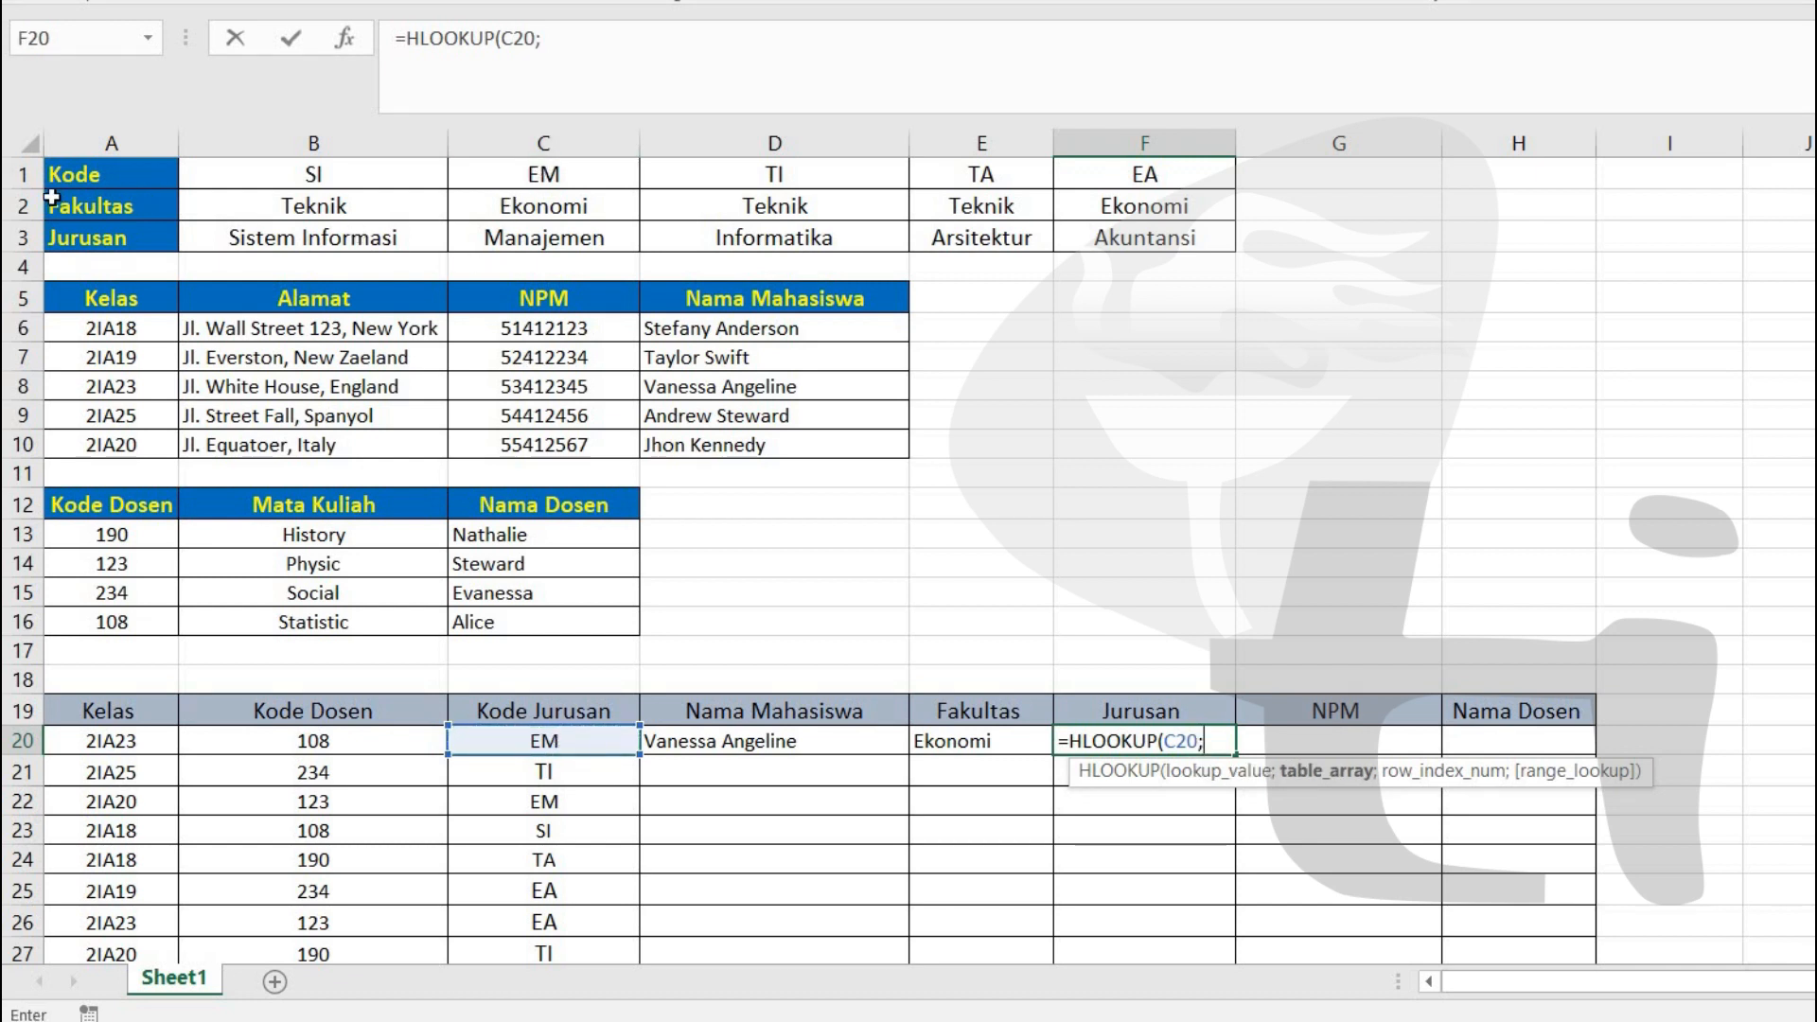
left_click_drag(68, 176, 445, 210)
left_click_drag(935, 233, 1121, 236)
type(";")
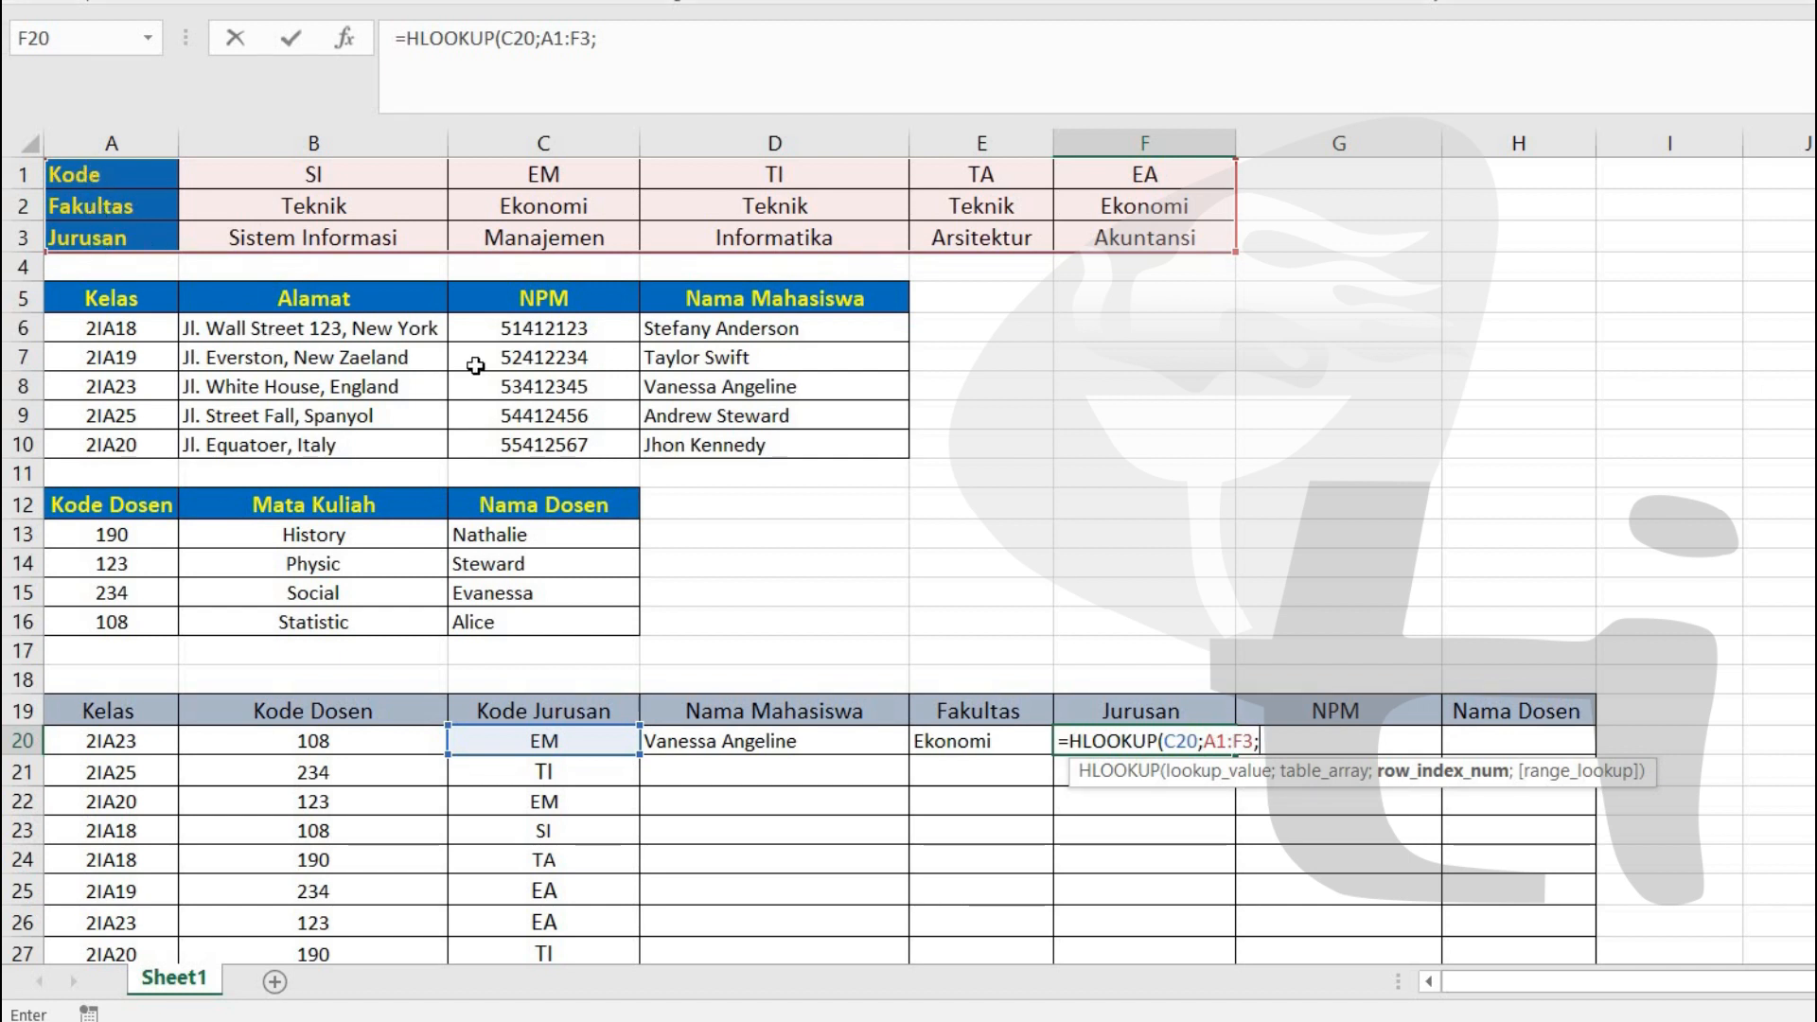
type(";")
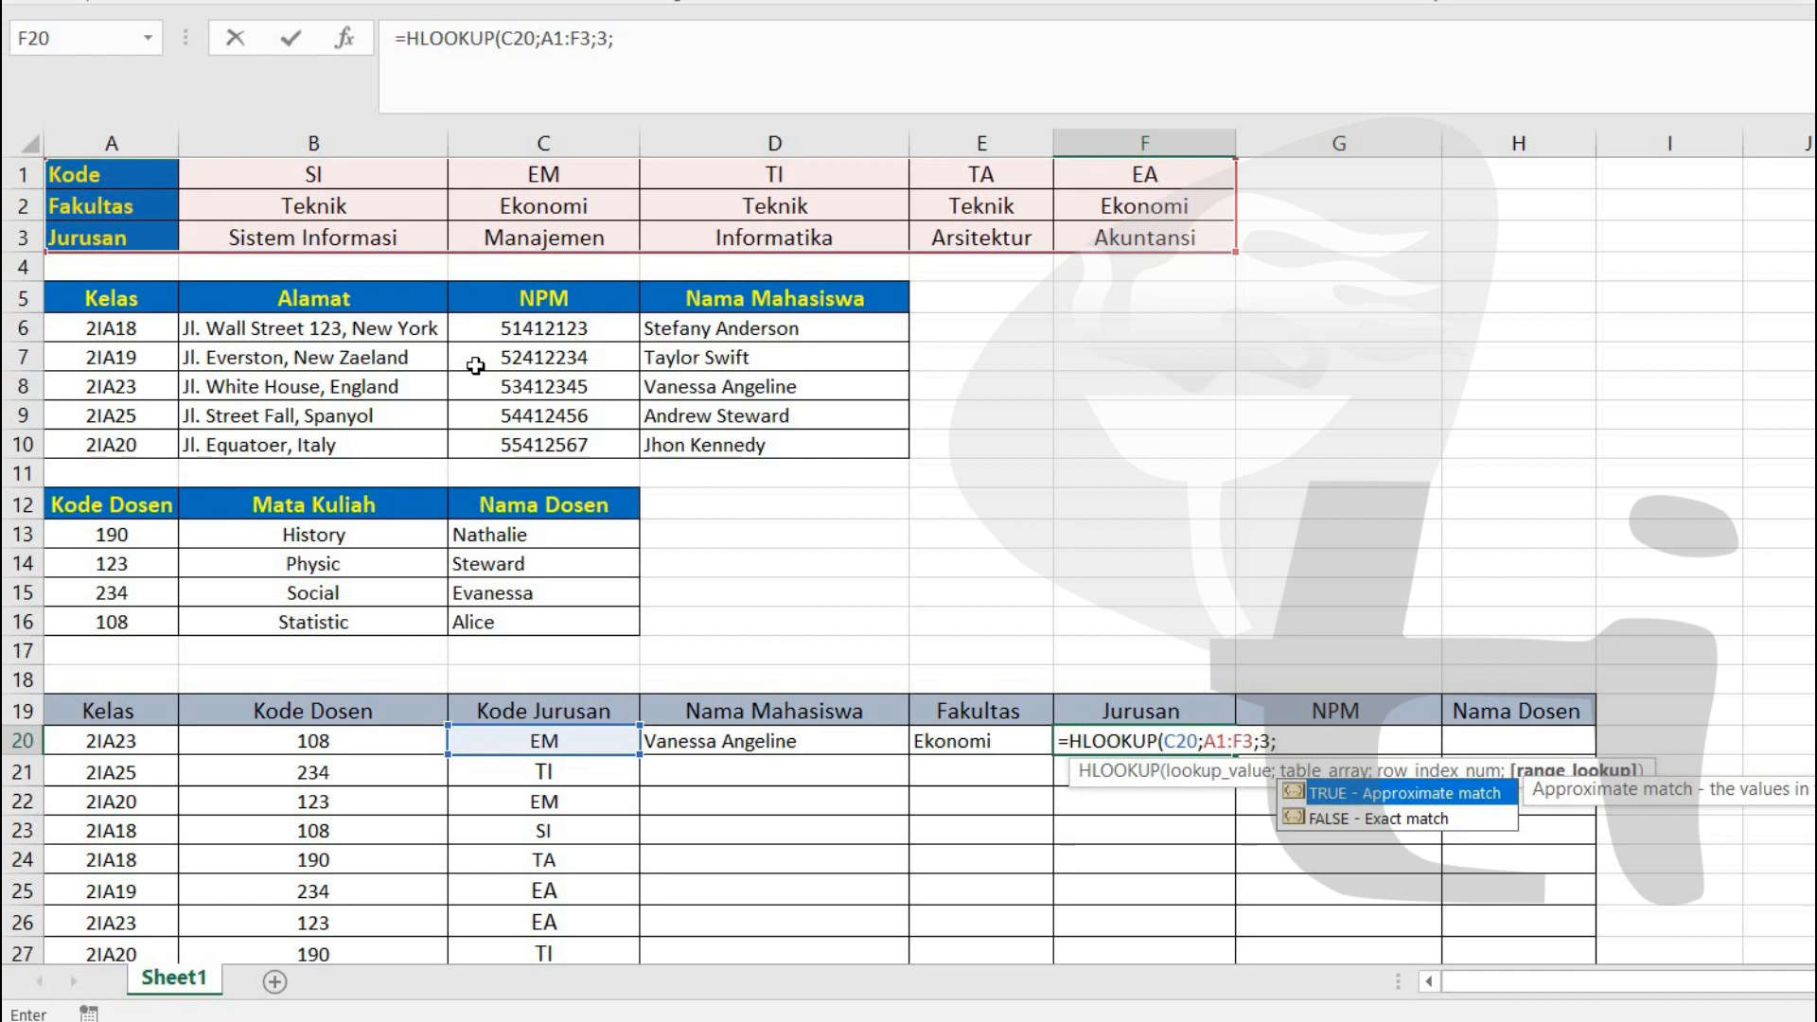
key("Down")
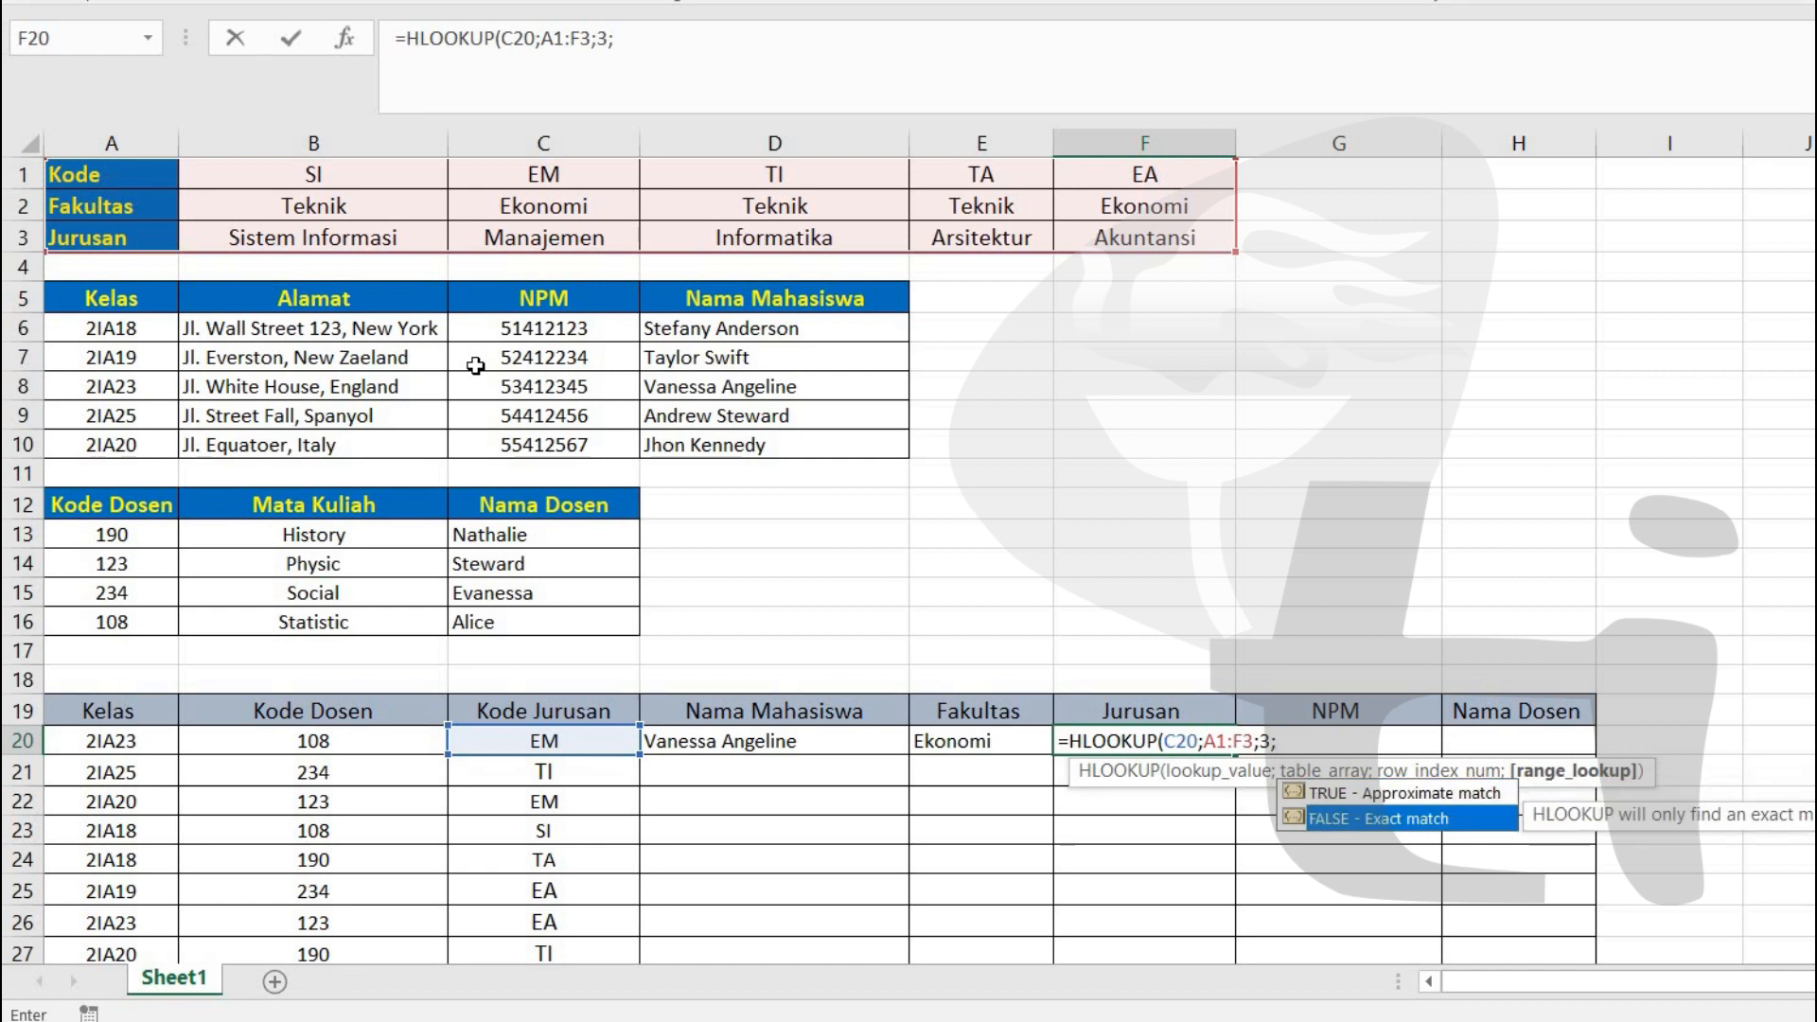
key("Tab")
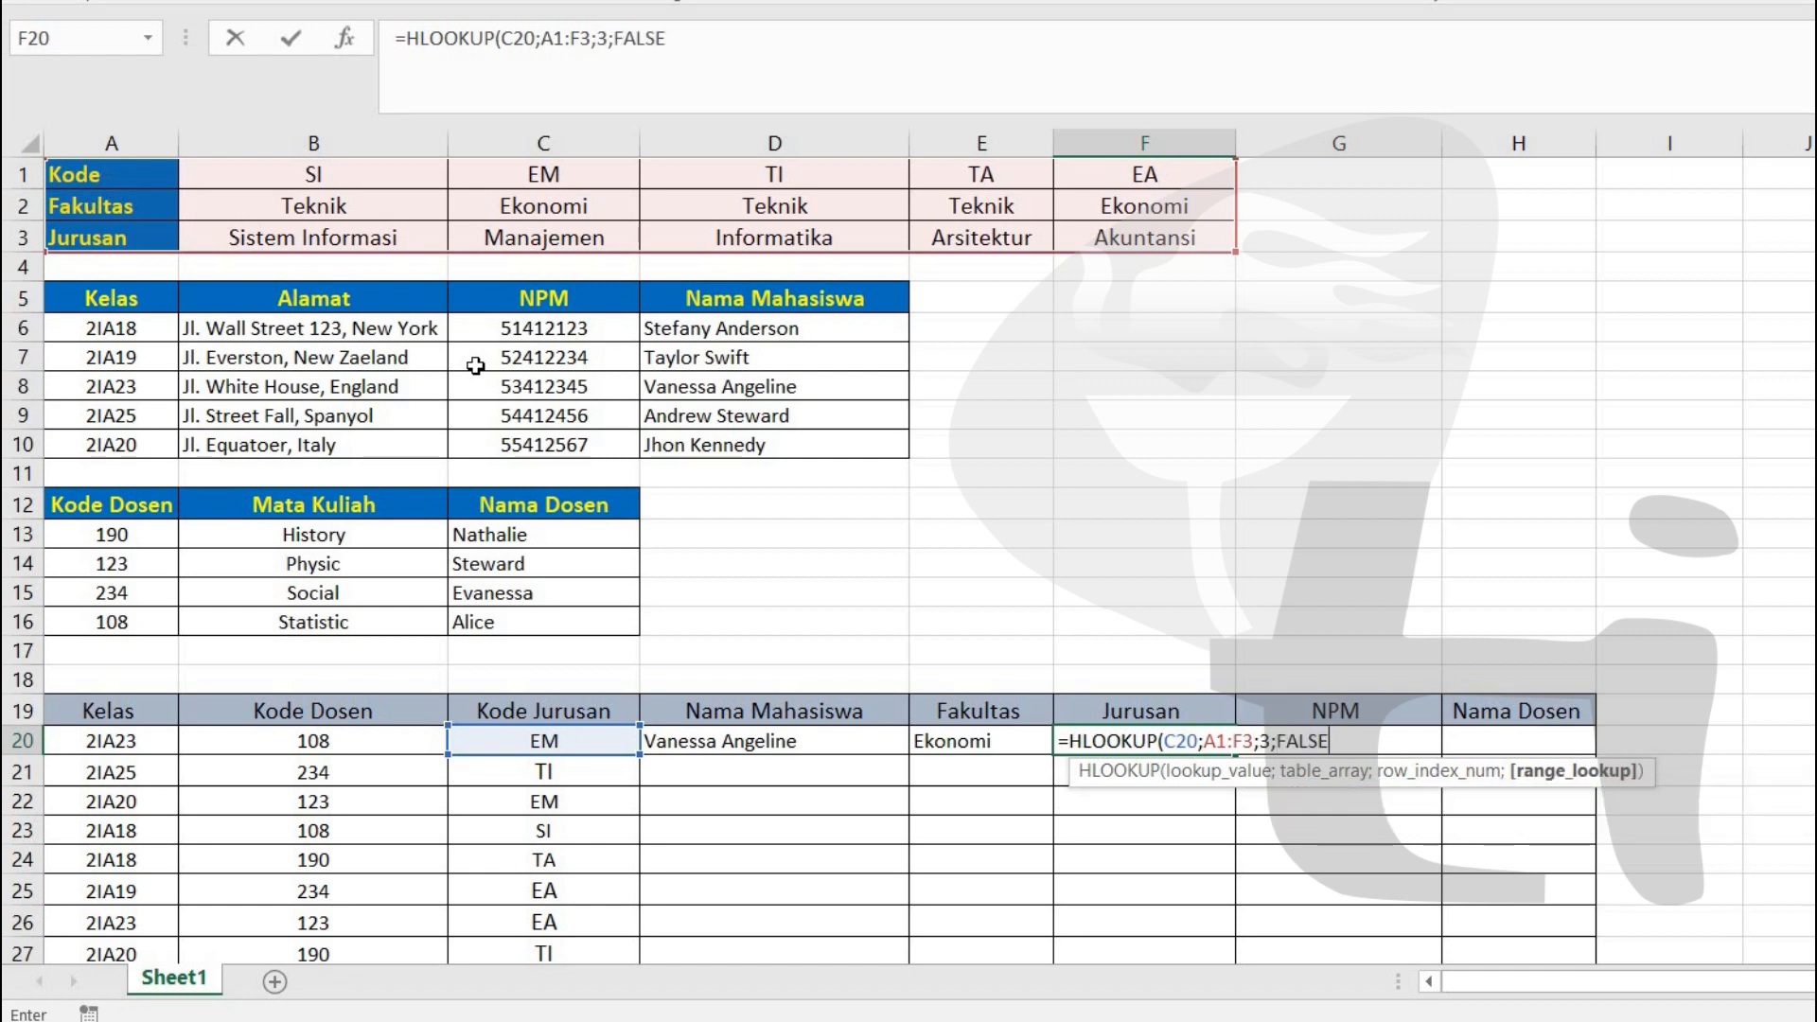
key("Return")
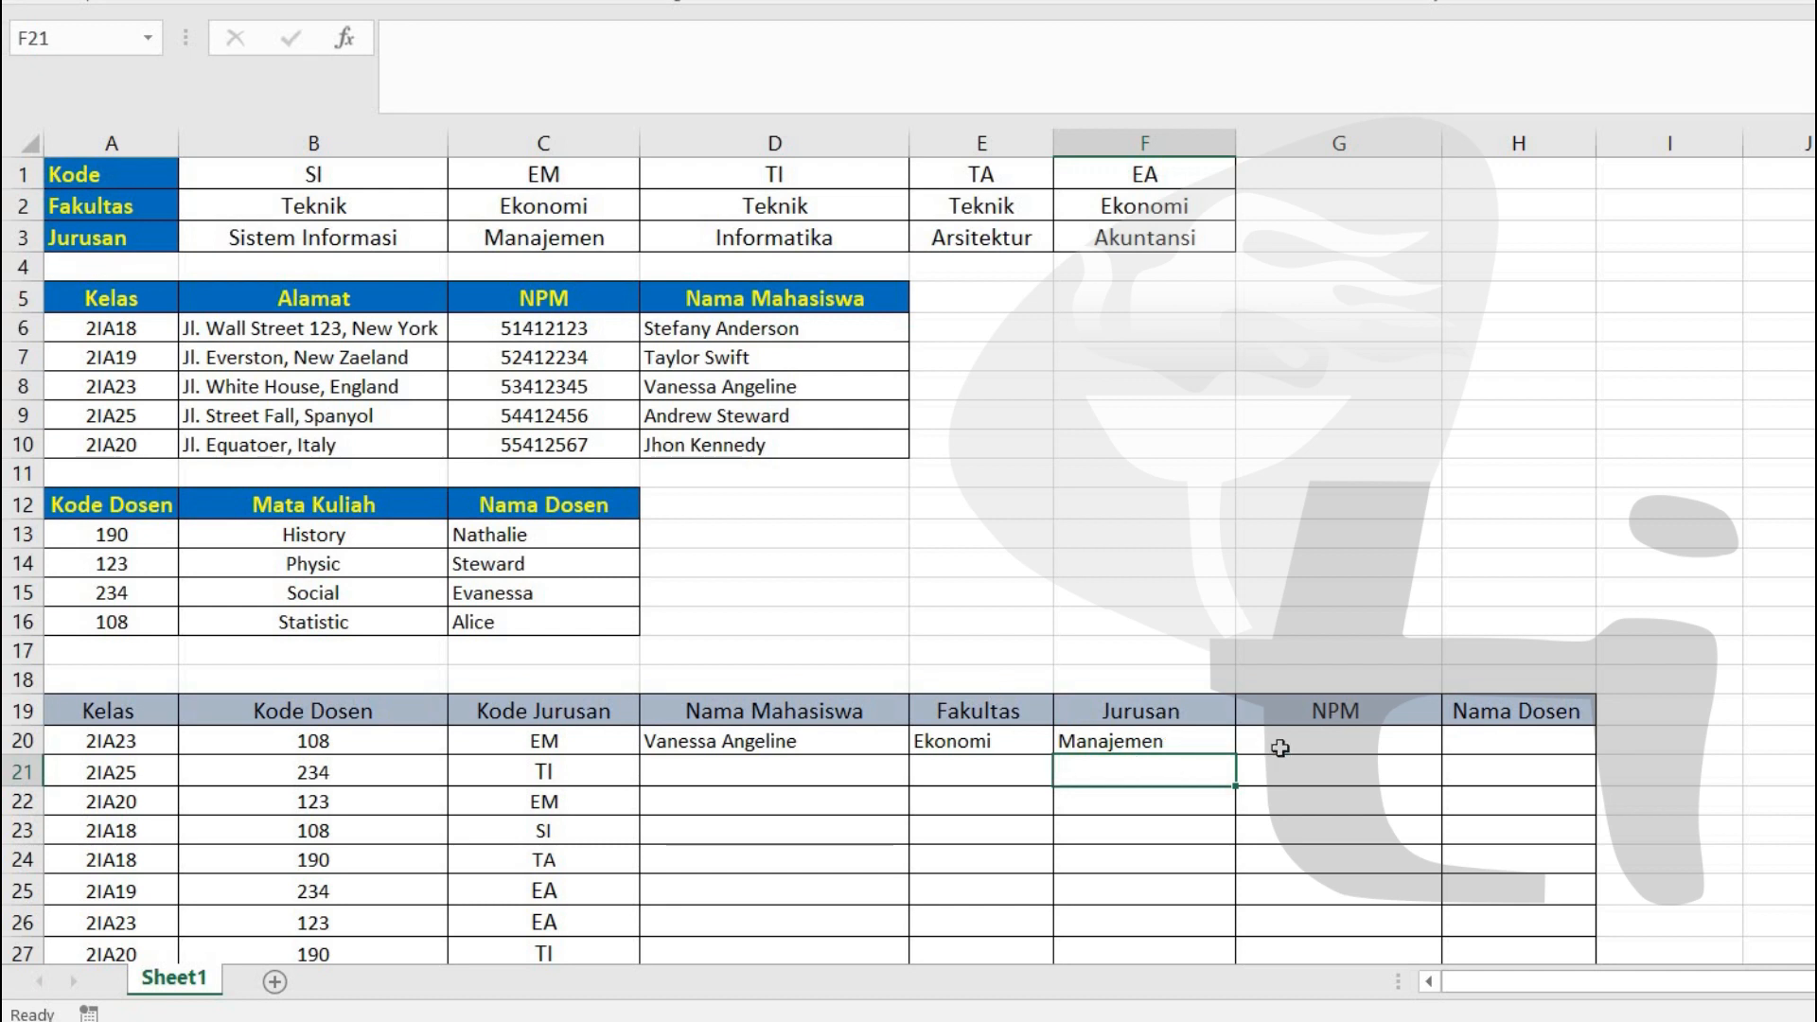
- Enter a VLOOKUP in the first NPM cell, G20, with lookup value A20, table array A5:D10, column index 3 and FALSE for an exact match
left_click(1280, 748)
type("=")
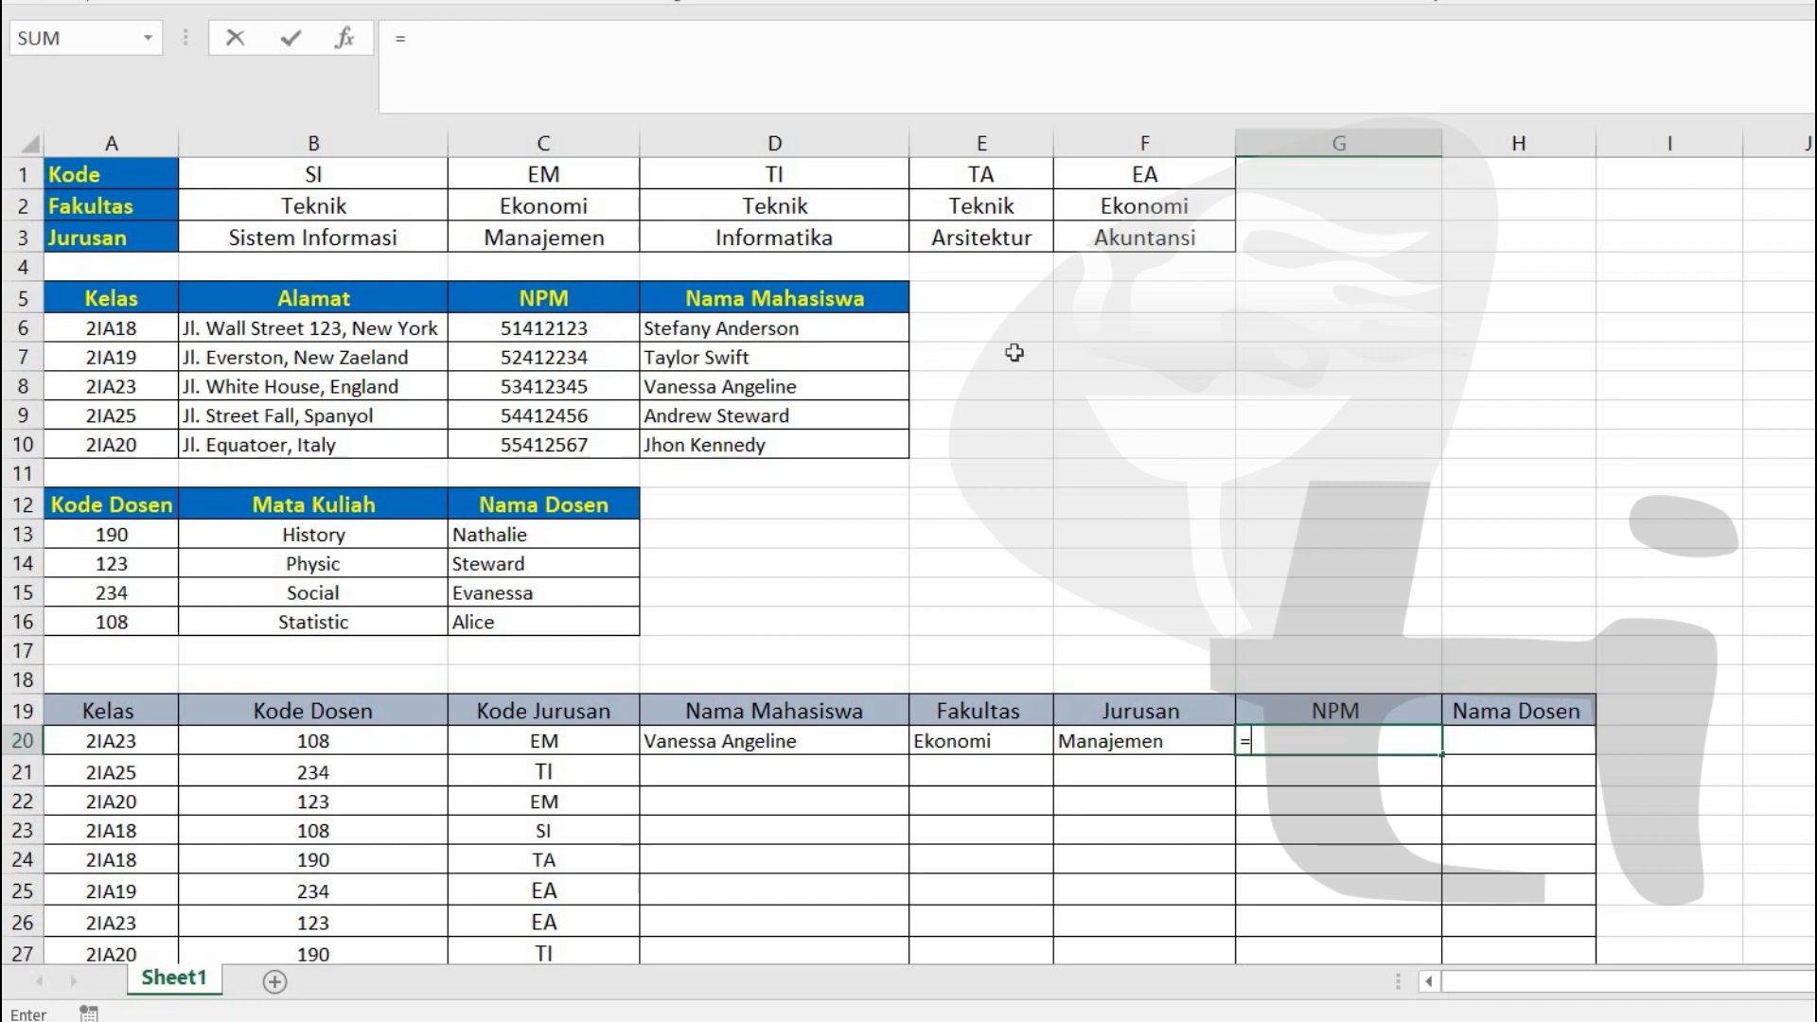
type("VLOO")
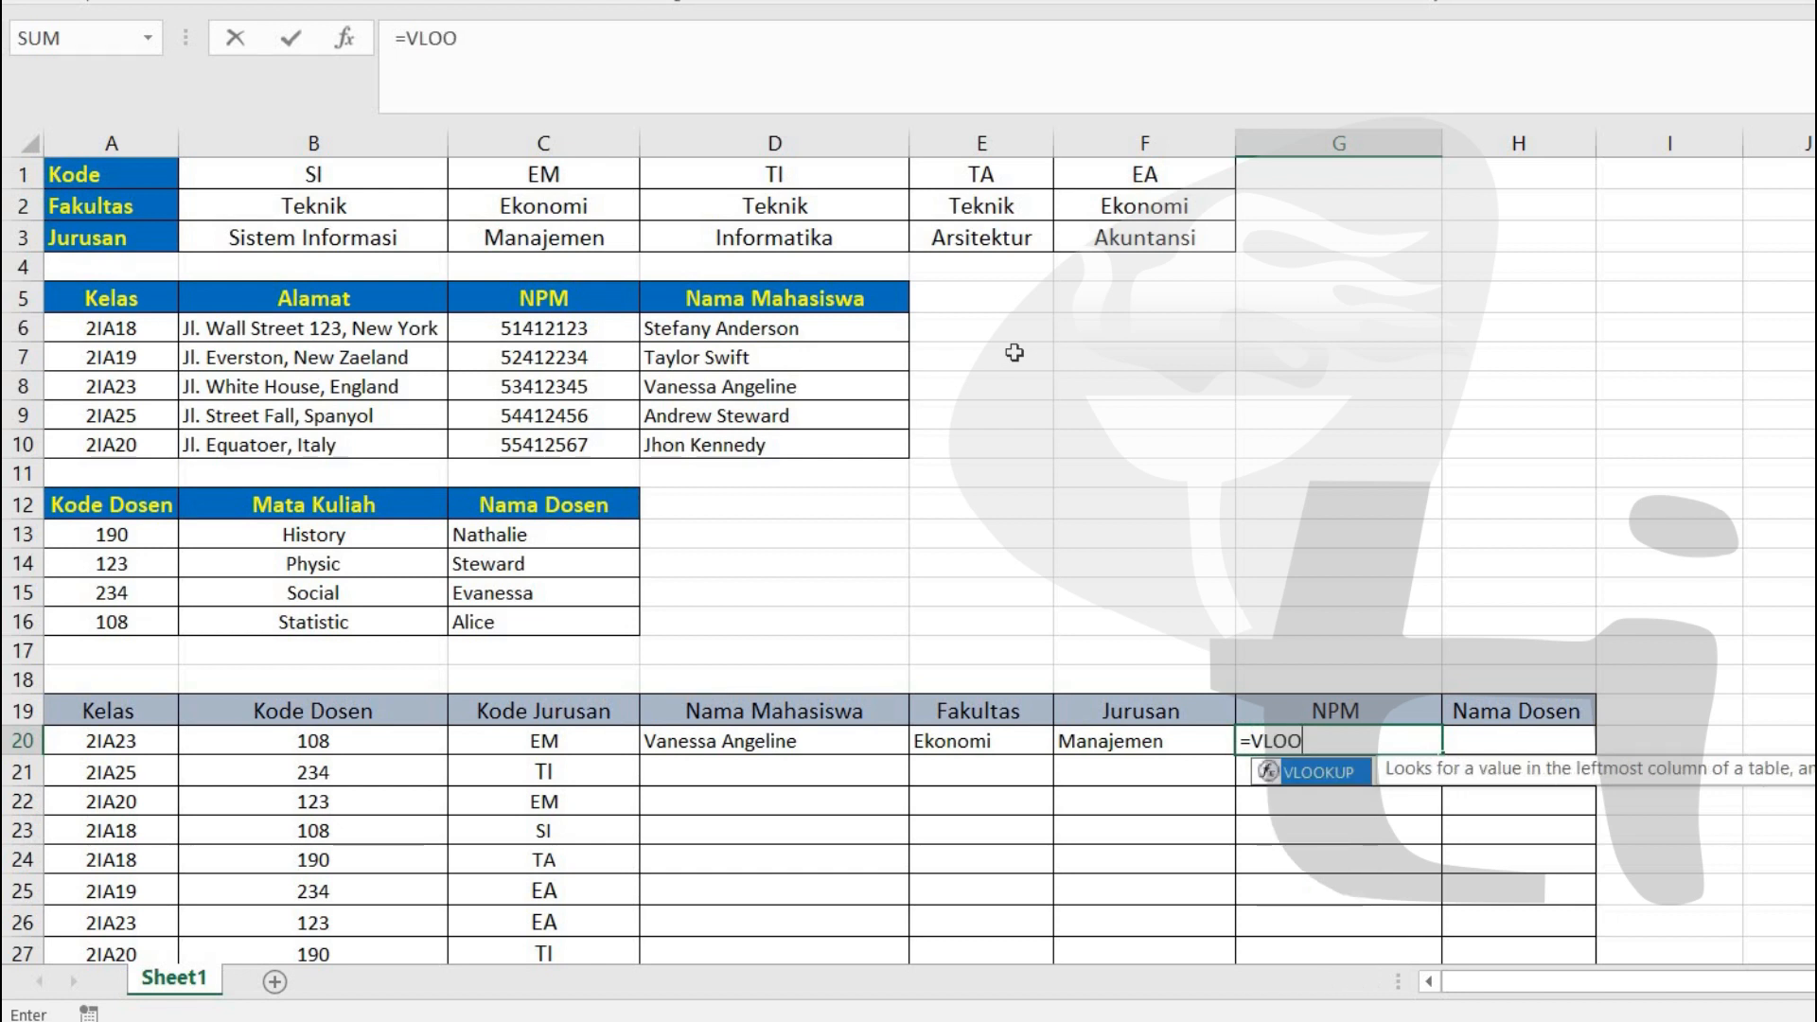
key("Tab")
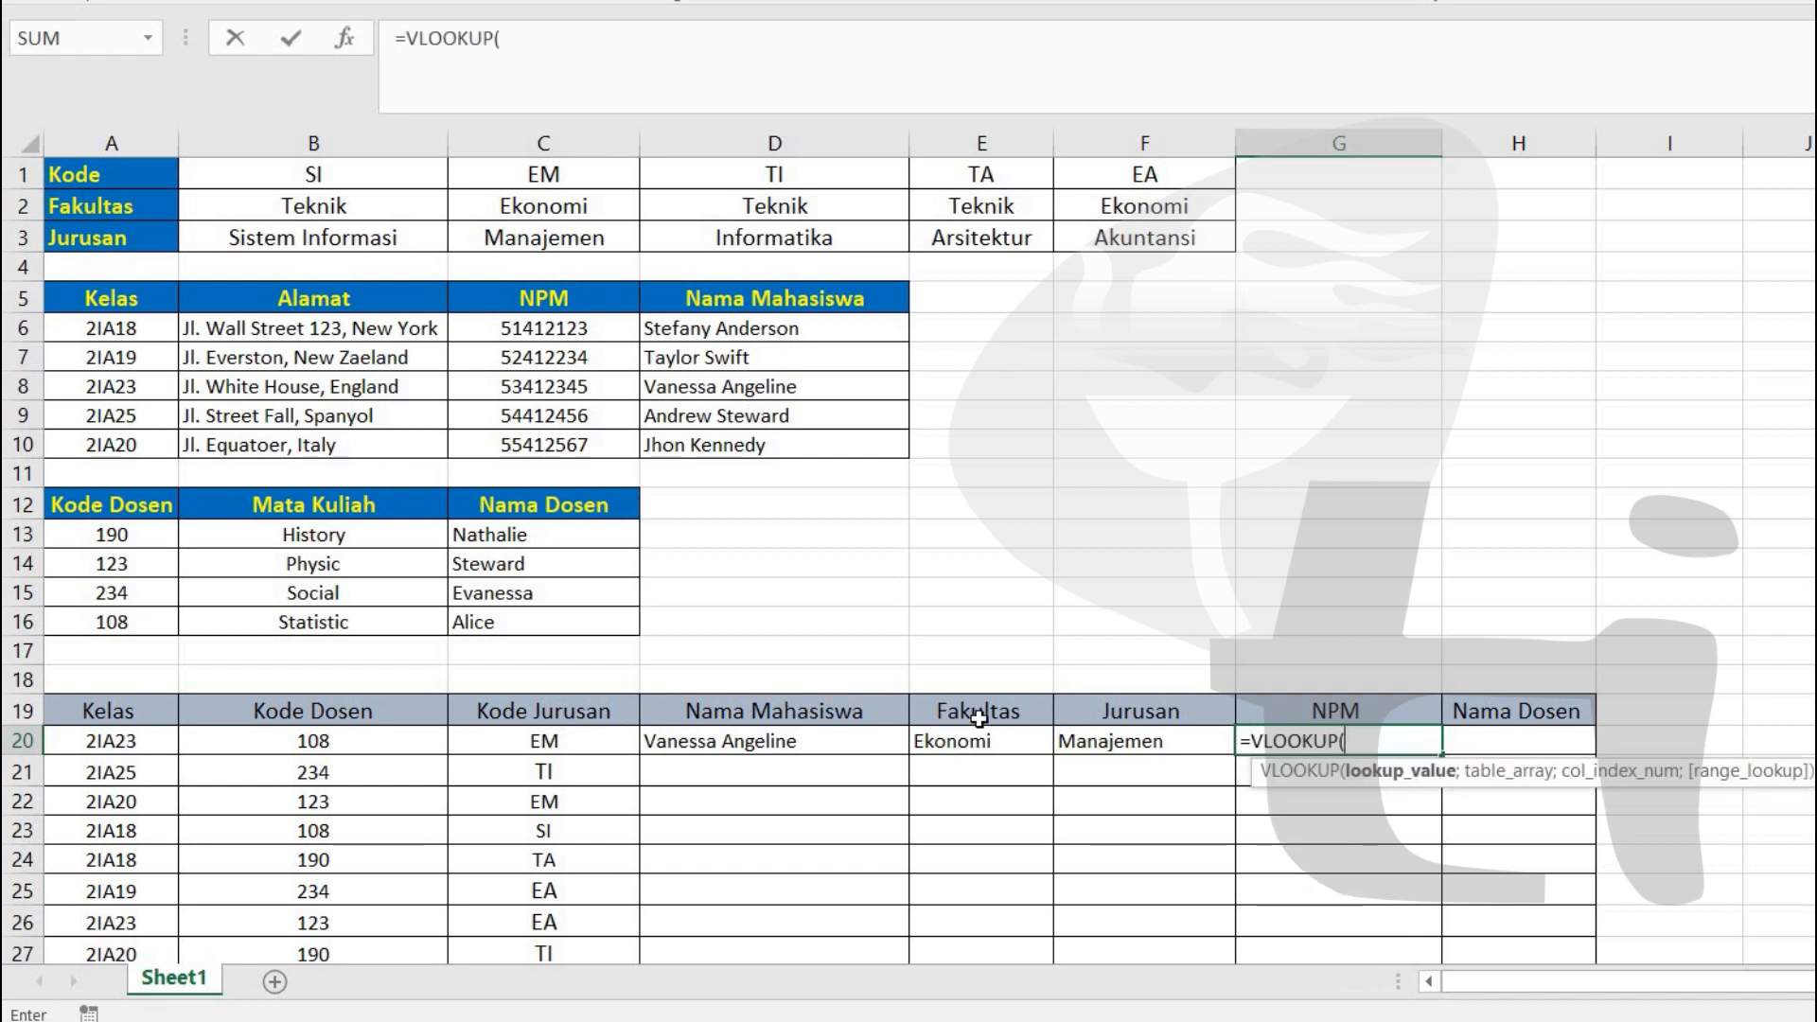
left_click(95, 746)
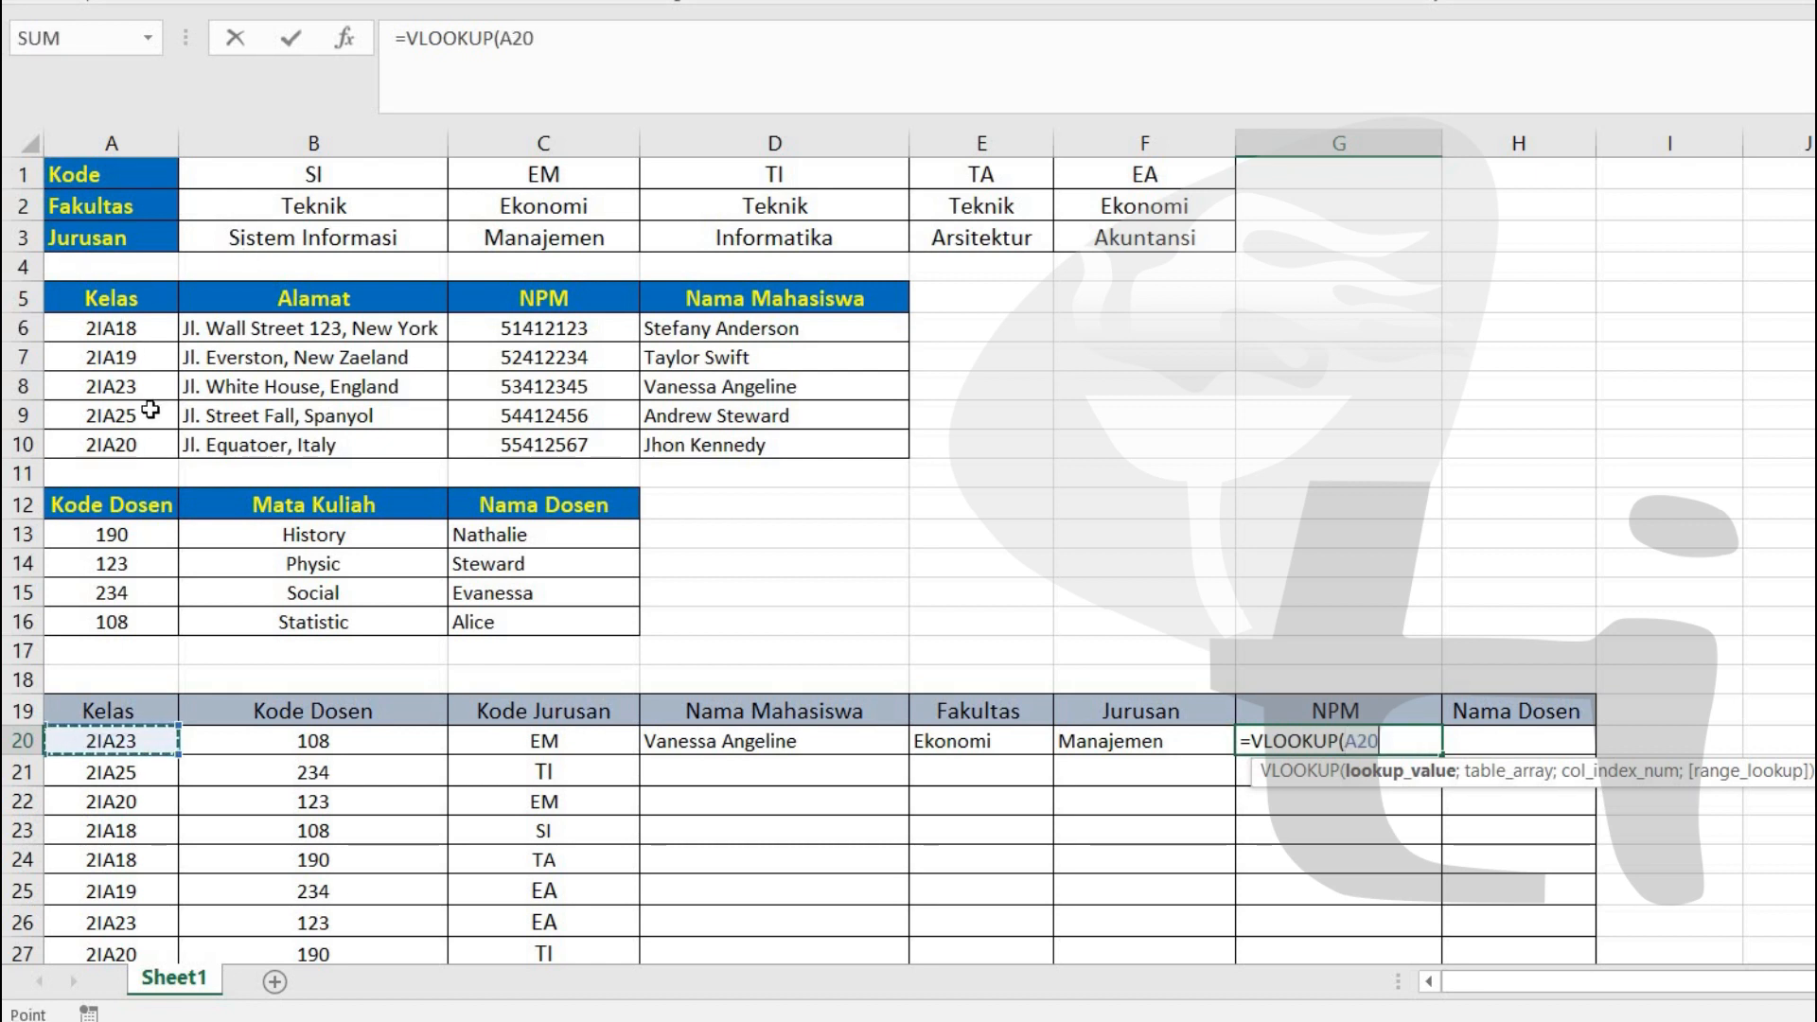
type(";")
left_click_drag(87, 297, 778, 458)
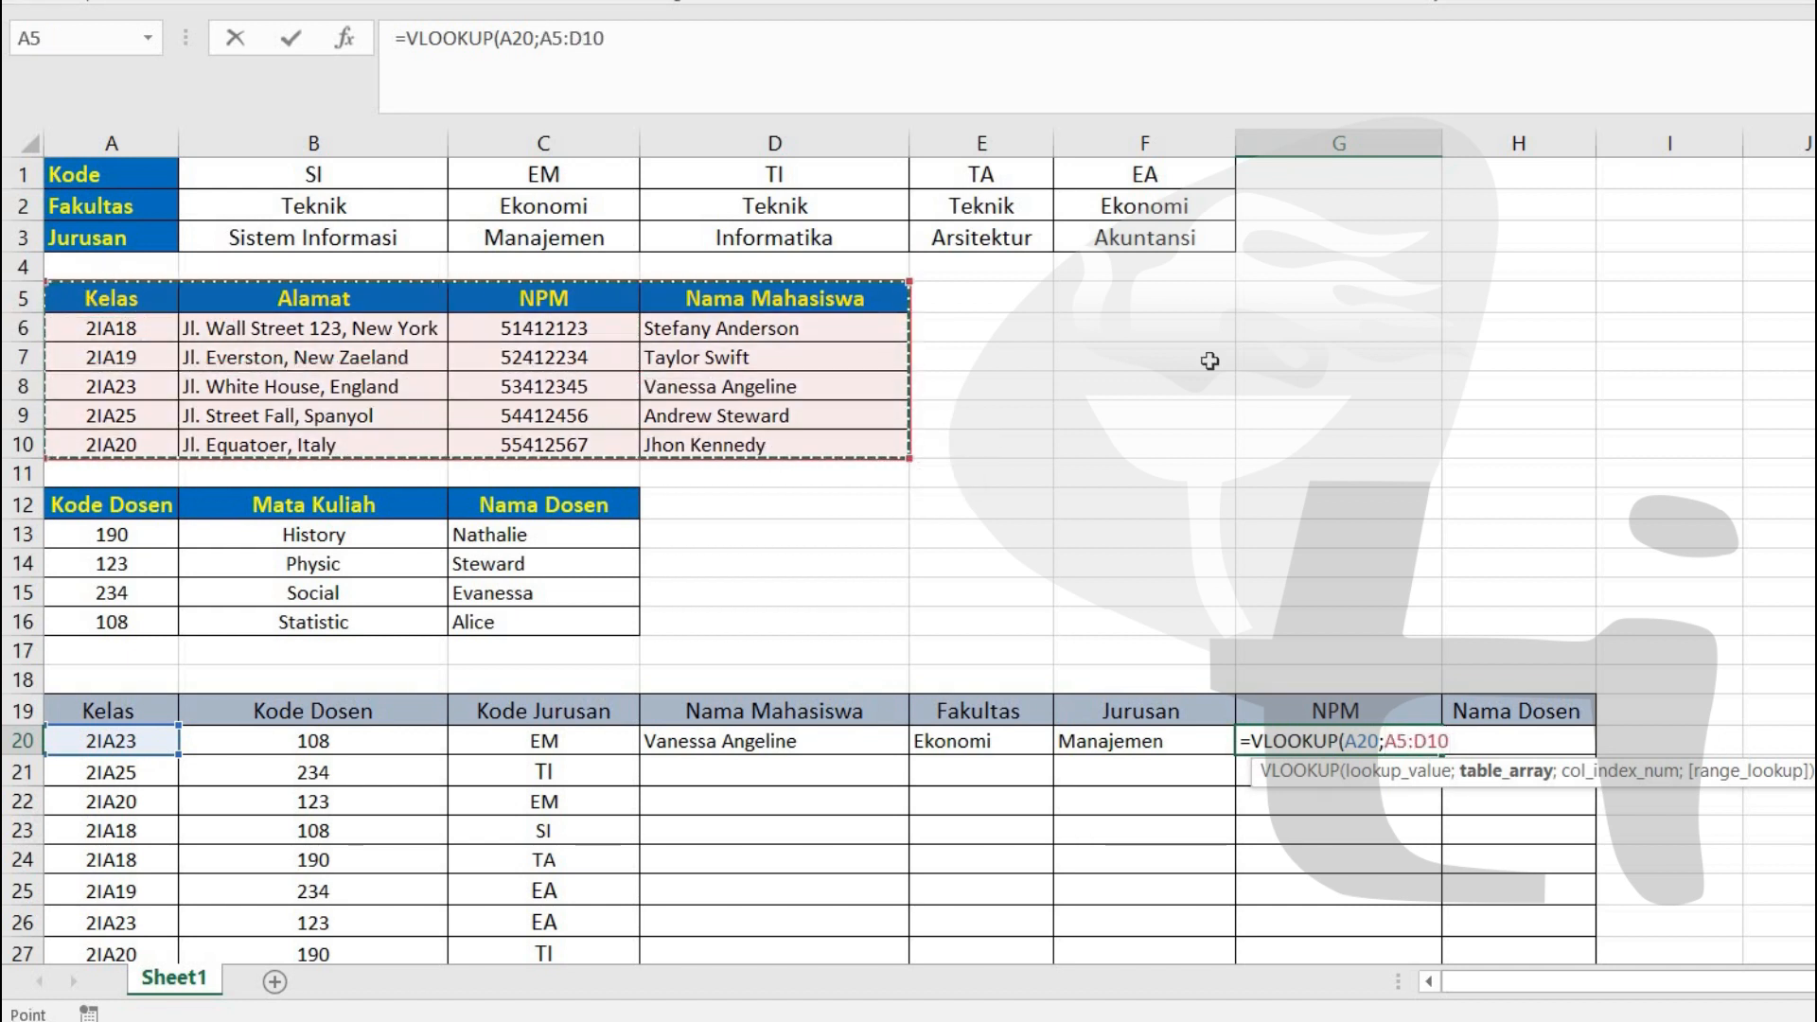
type(";3")
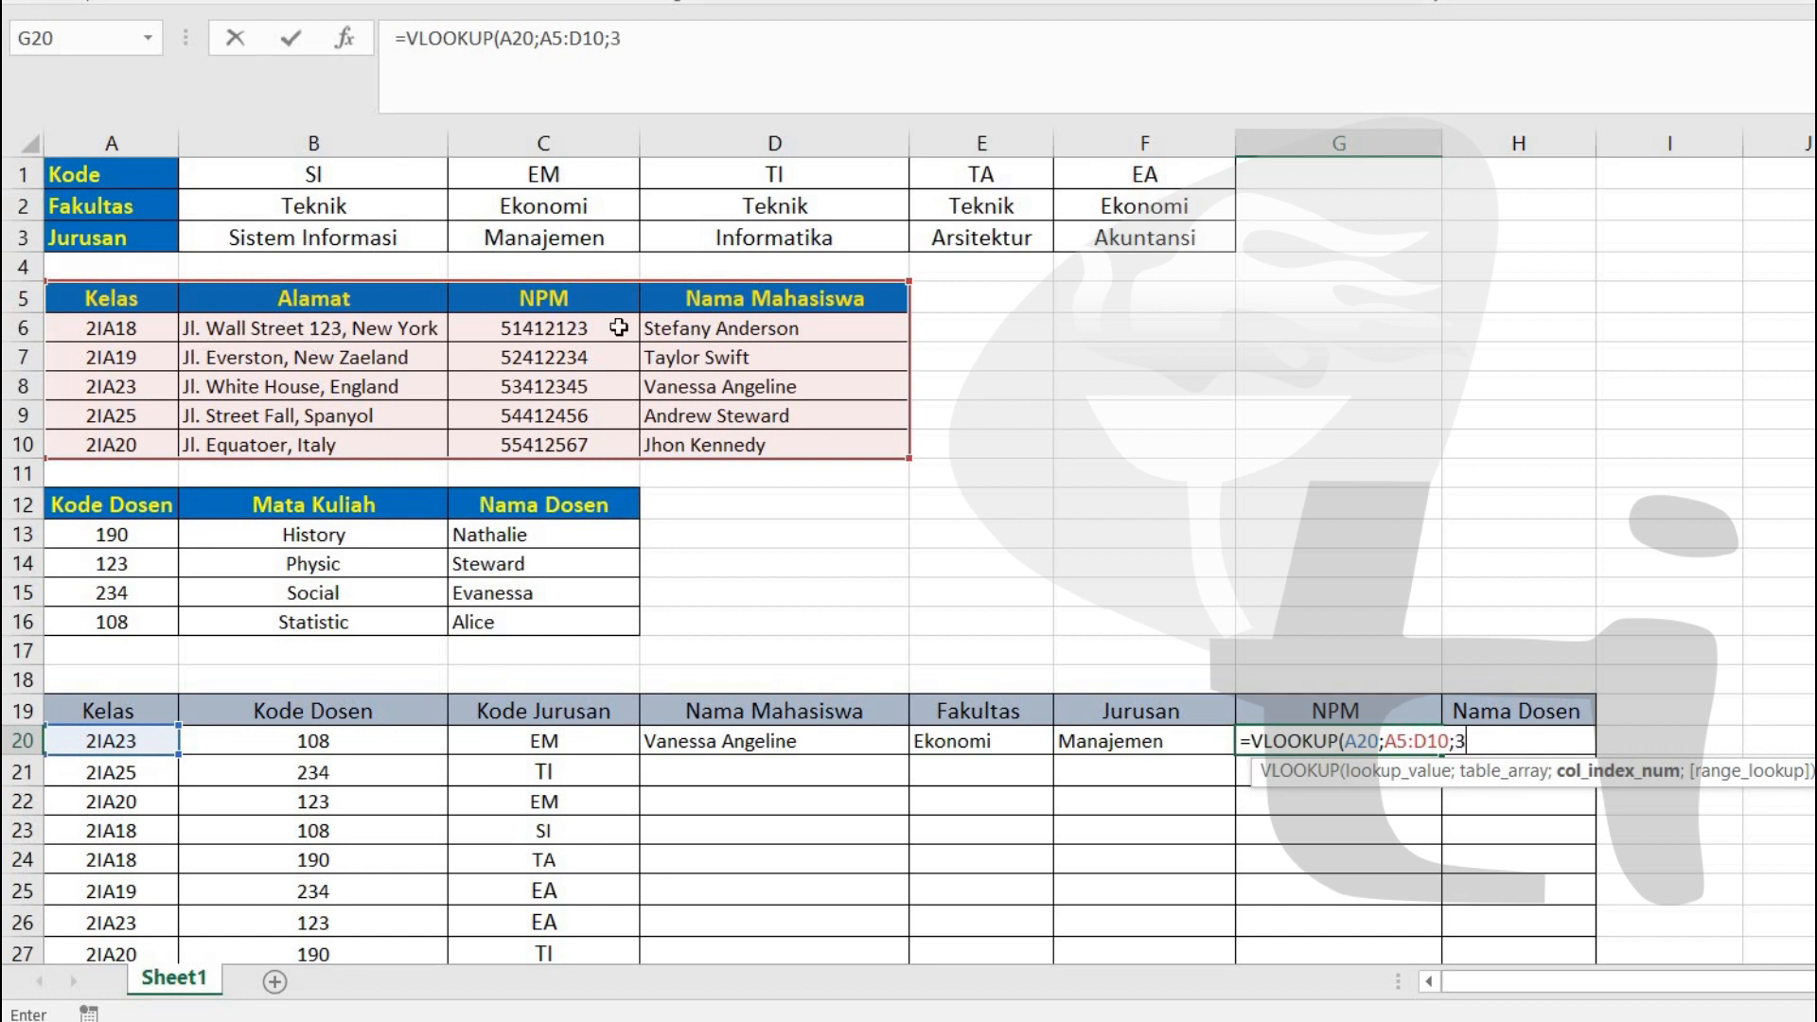
type(";")
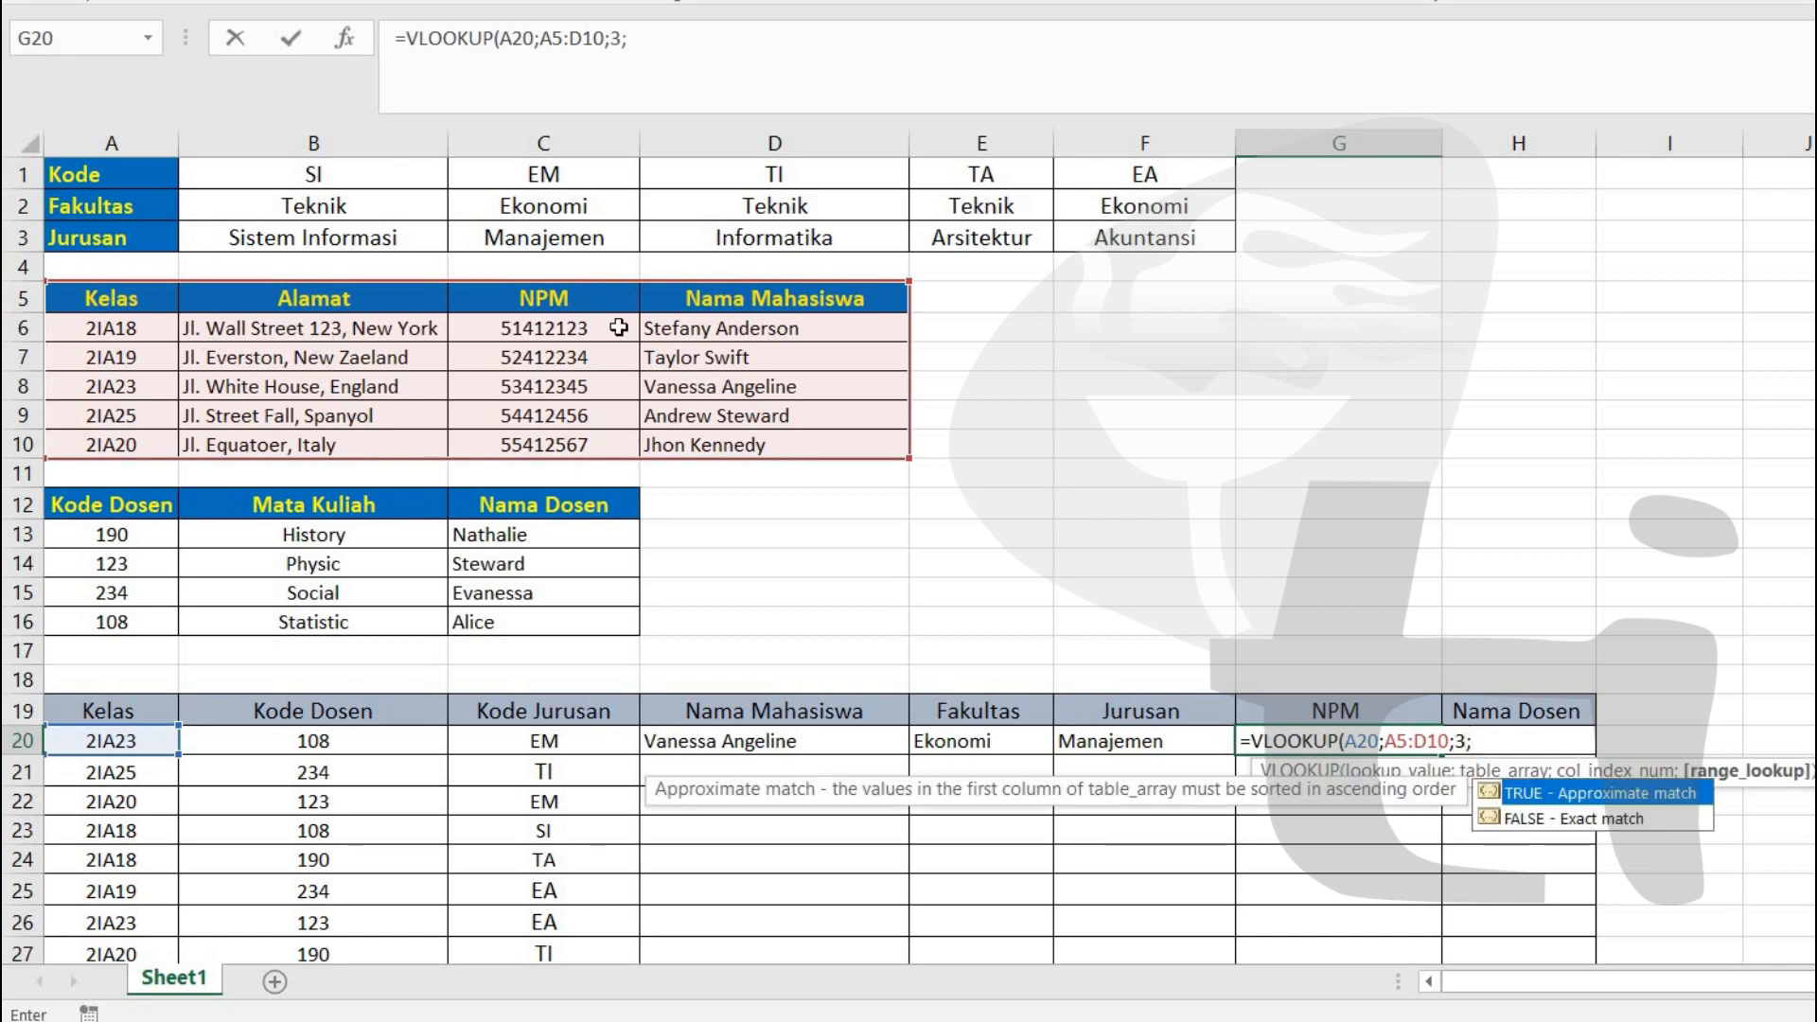
key("Down")
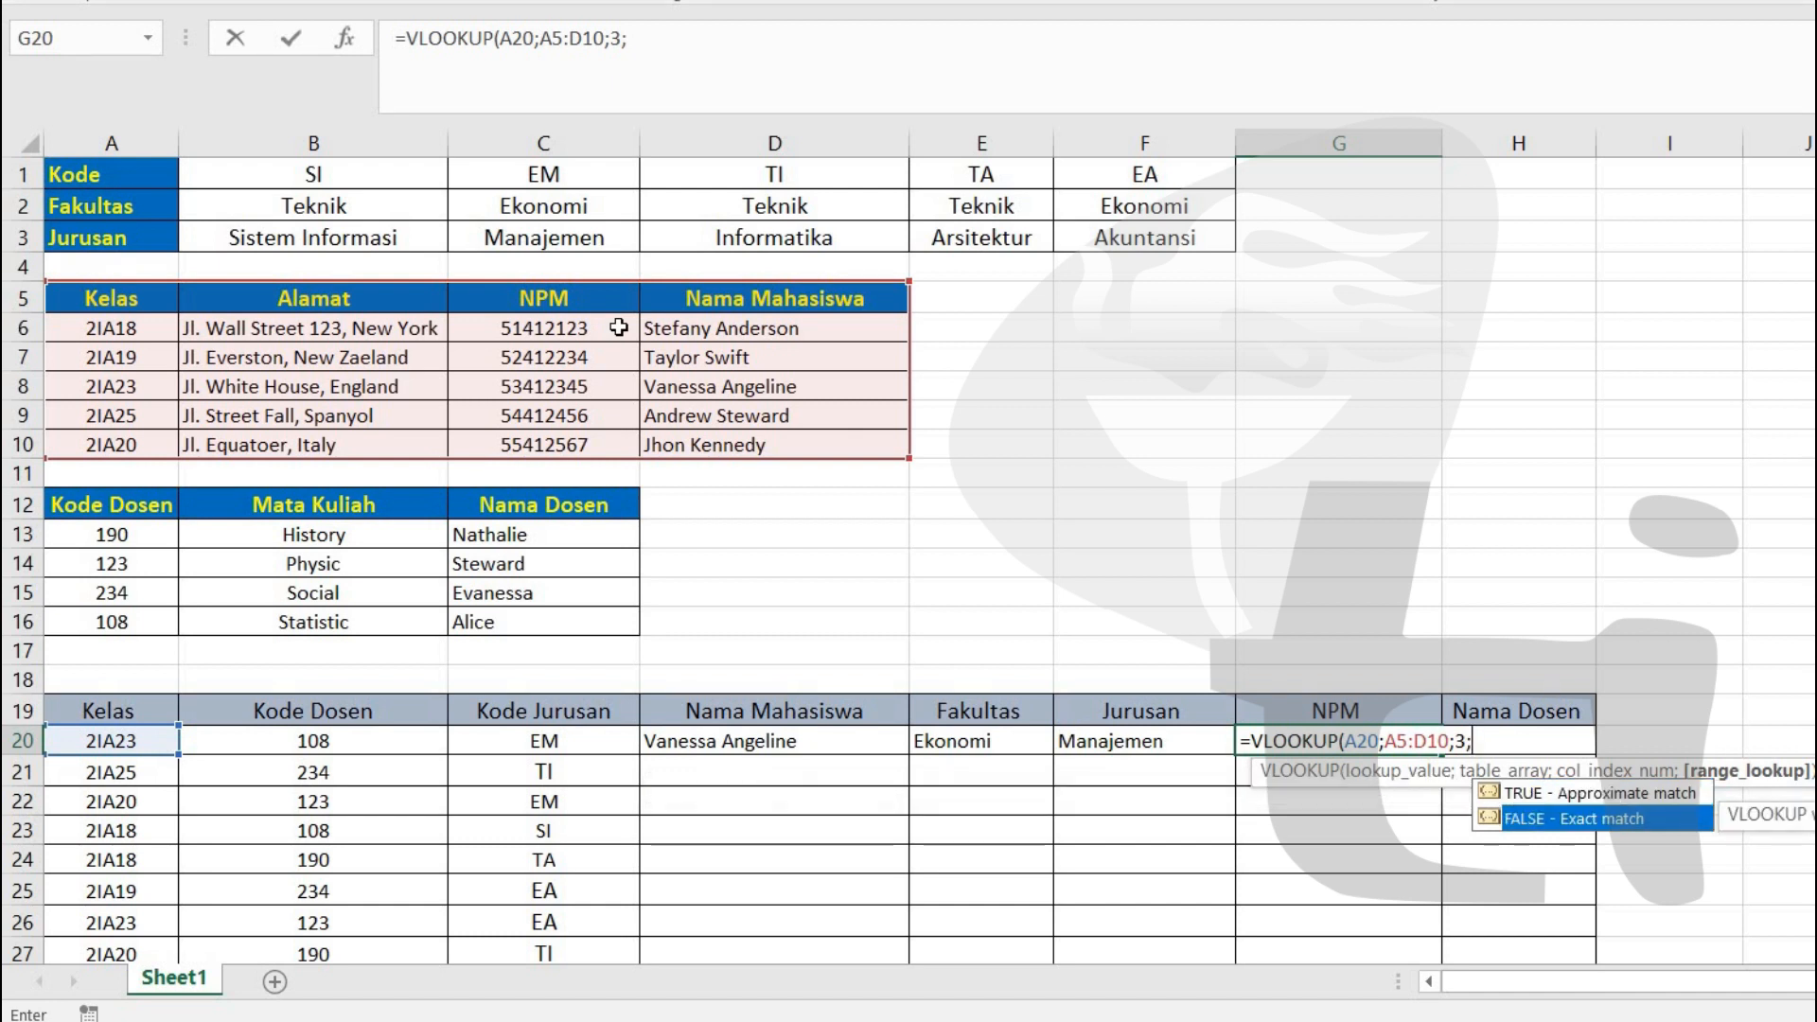
key("Tab")
key("Return")
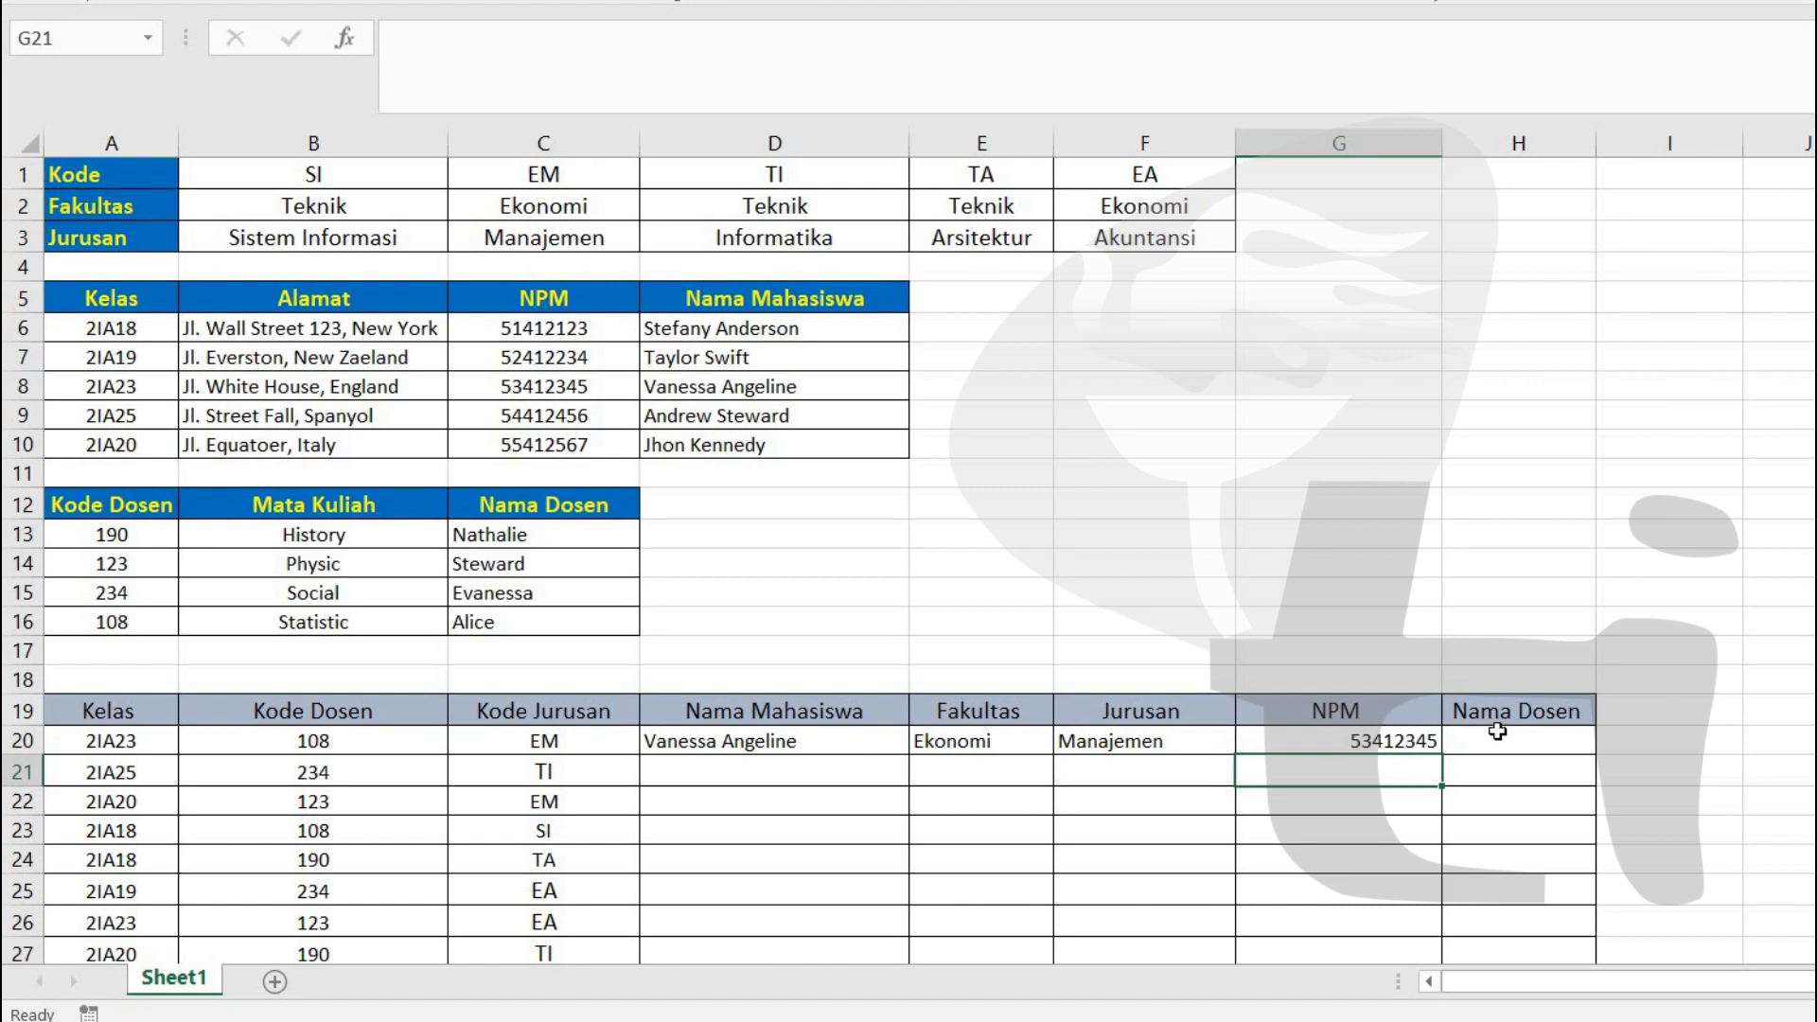
- Enter a VLOOKUP in the first Nama Dosen cell, H20, with lookup value B20, table array A12:C16, column index 3 and FALSE for an exact match
left_click(1462, 740)
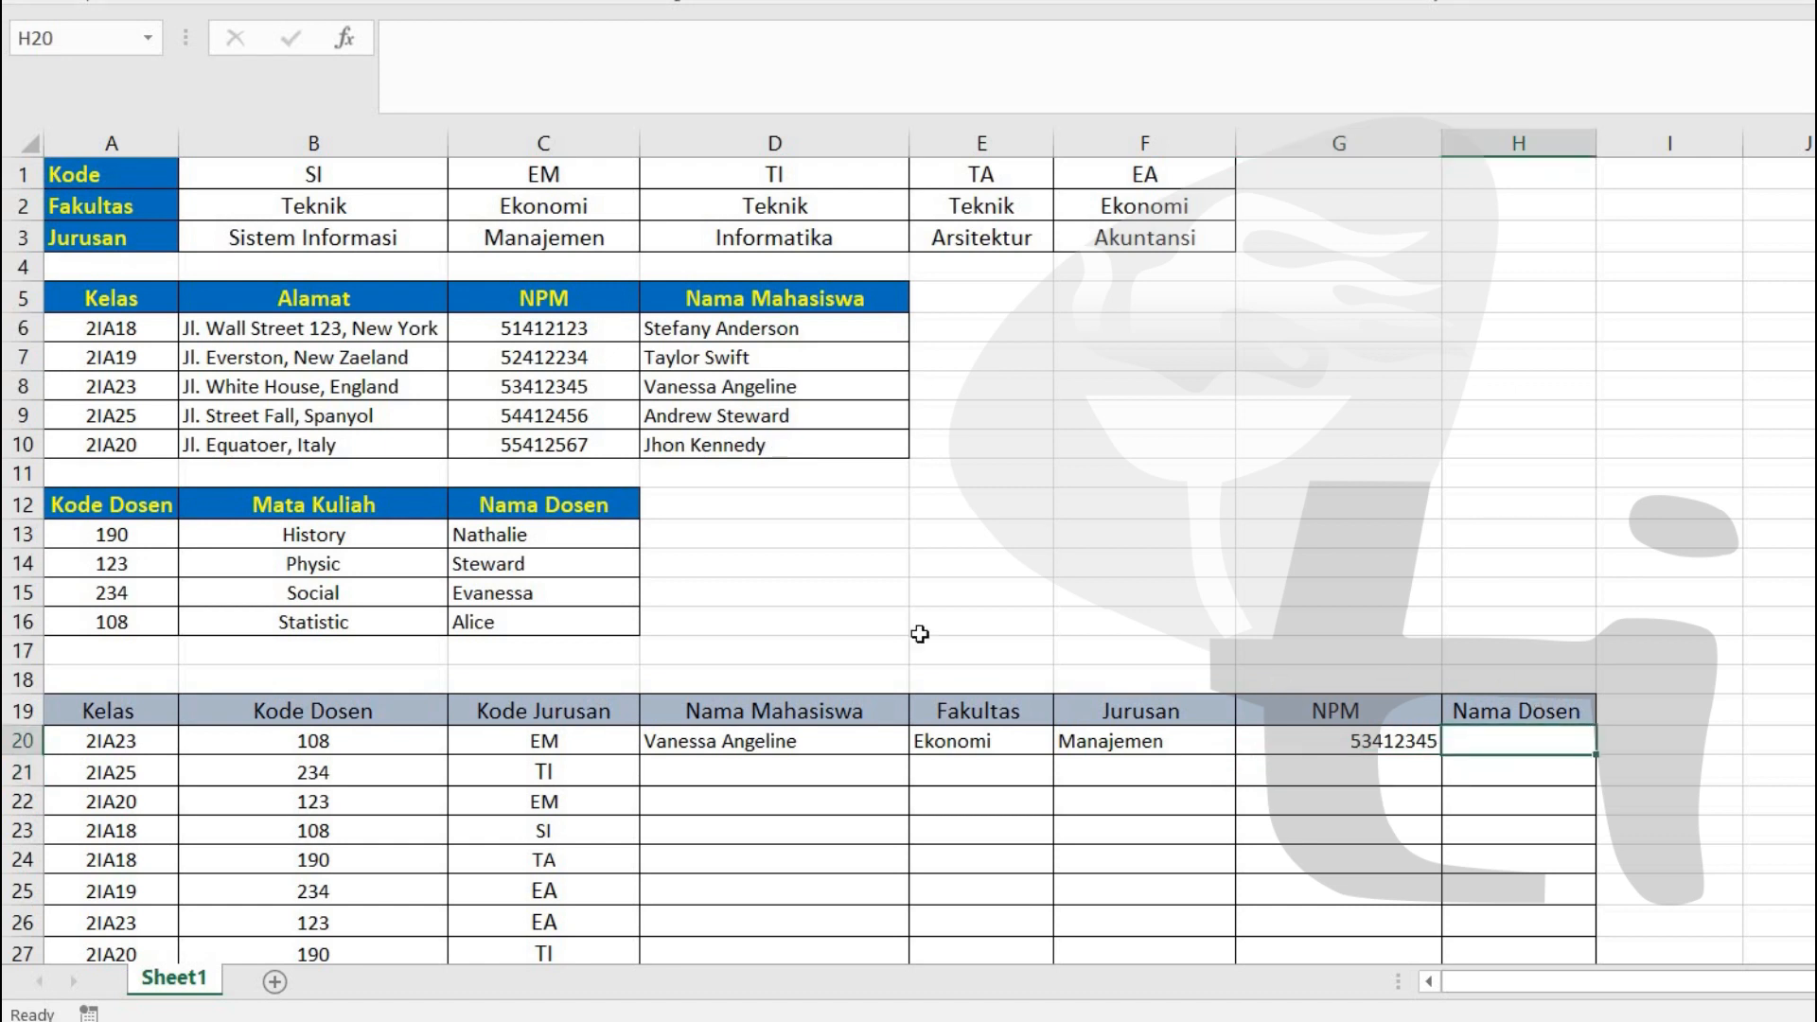
scroll(924, 520, "down", 1)
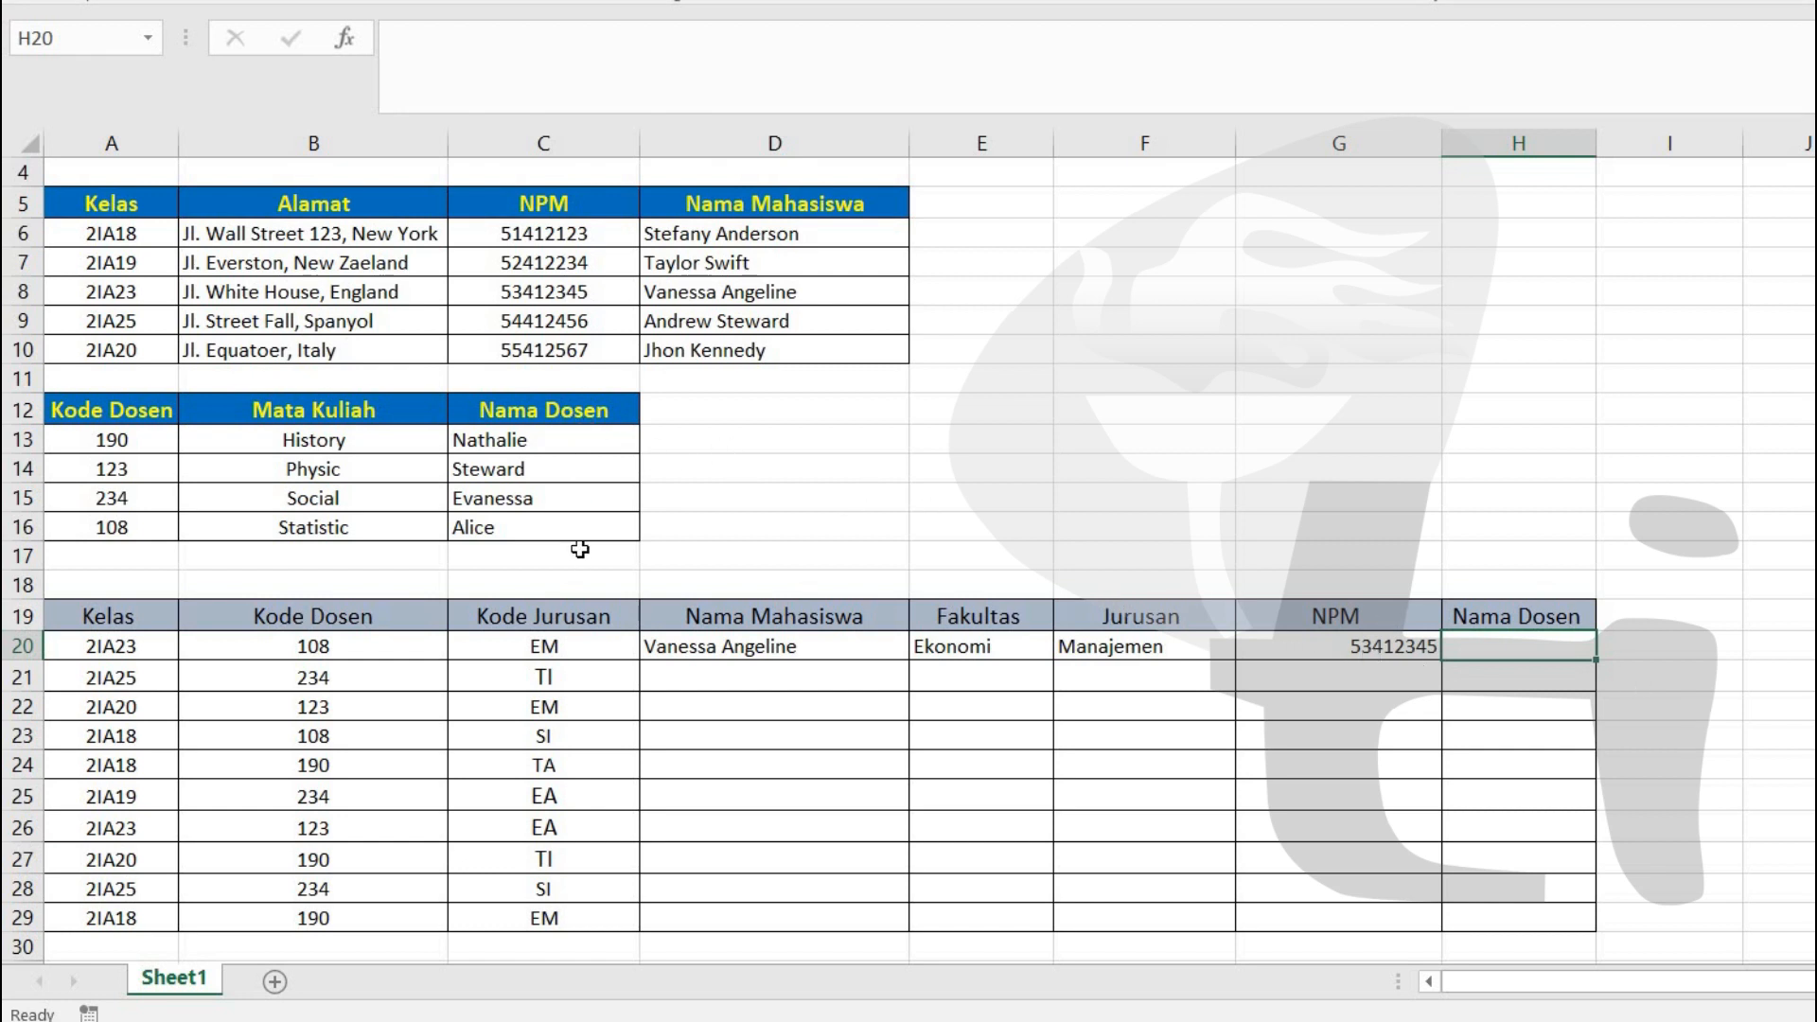
type("=VLO")
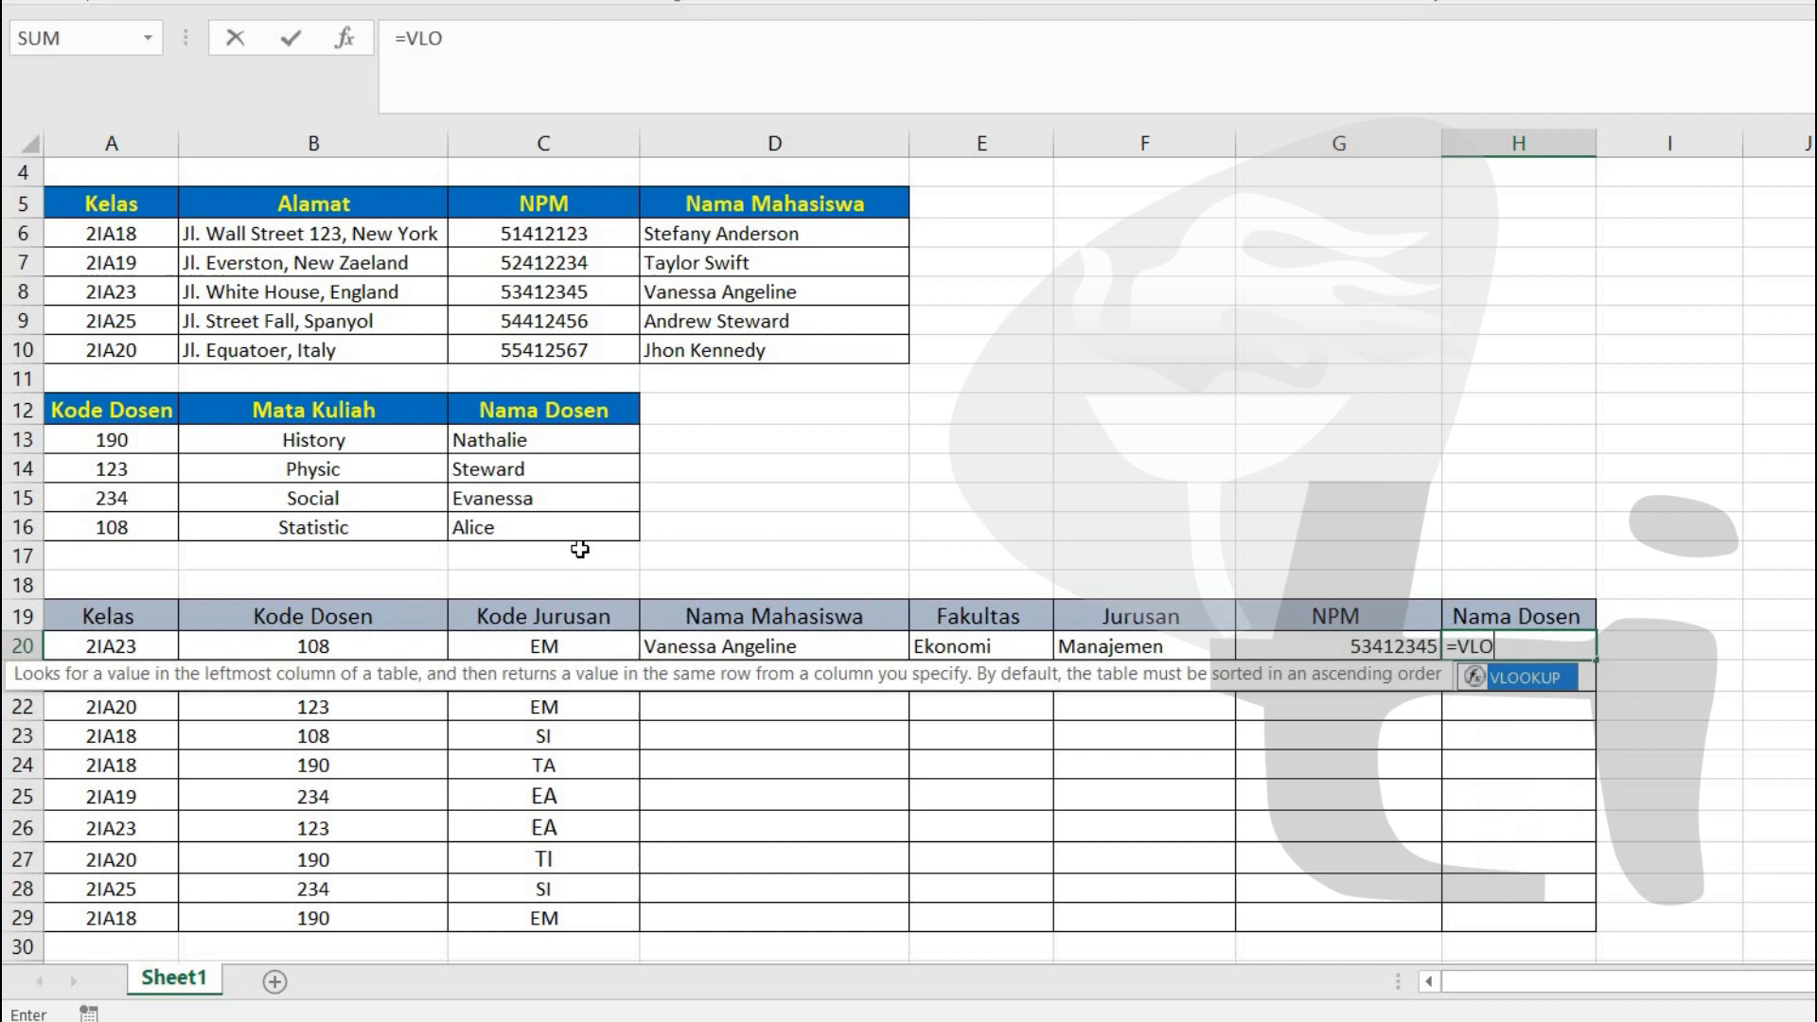
type("O")
key("Tab")
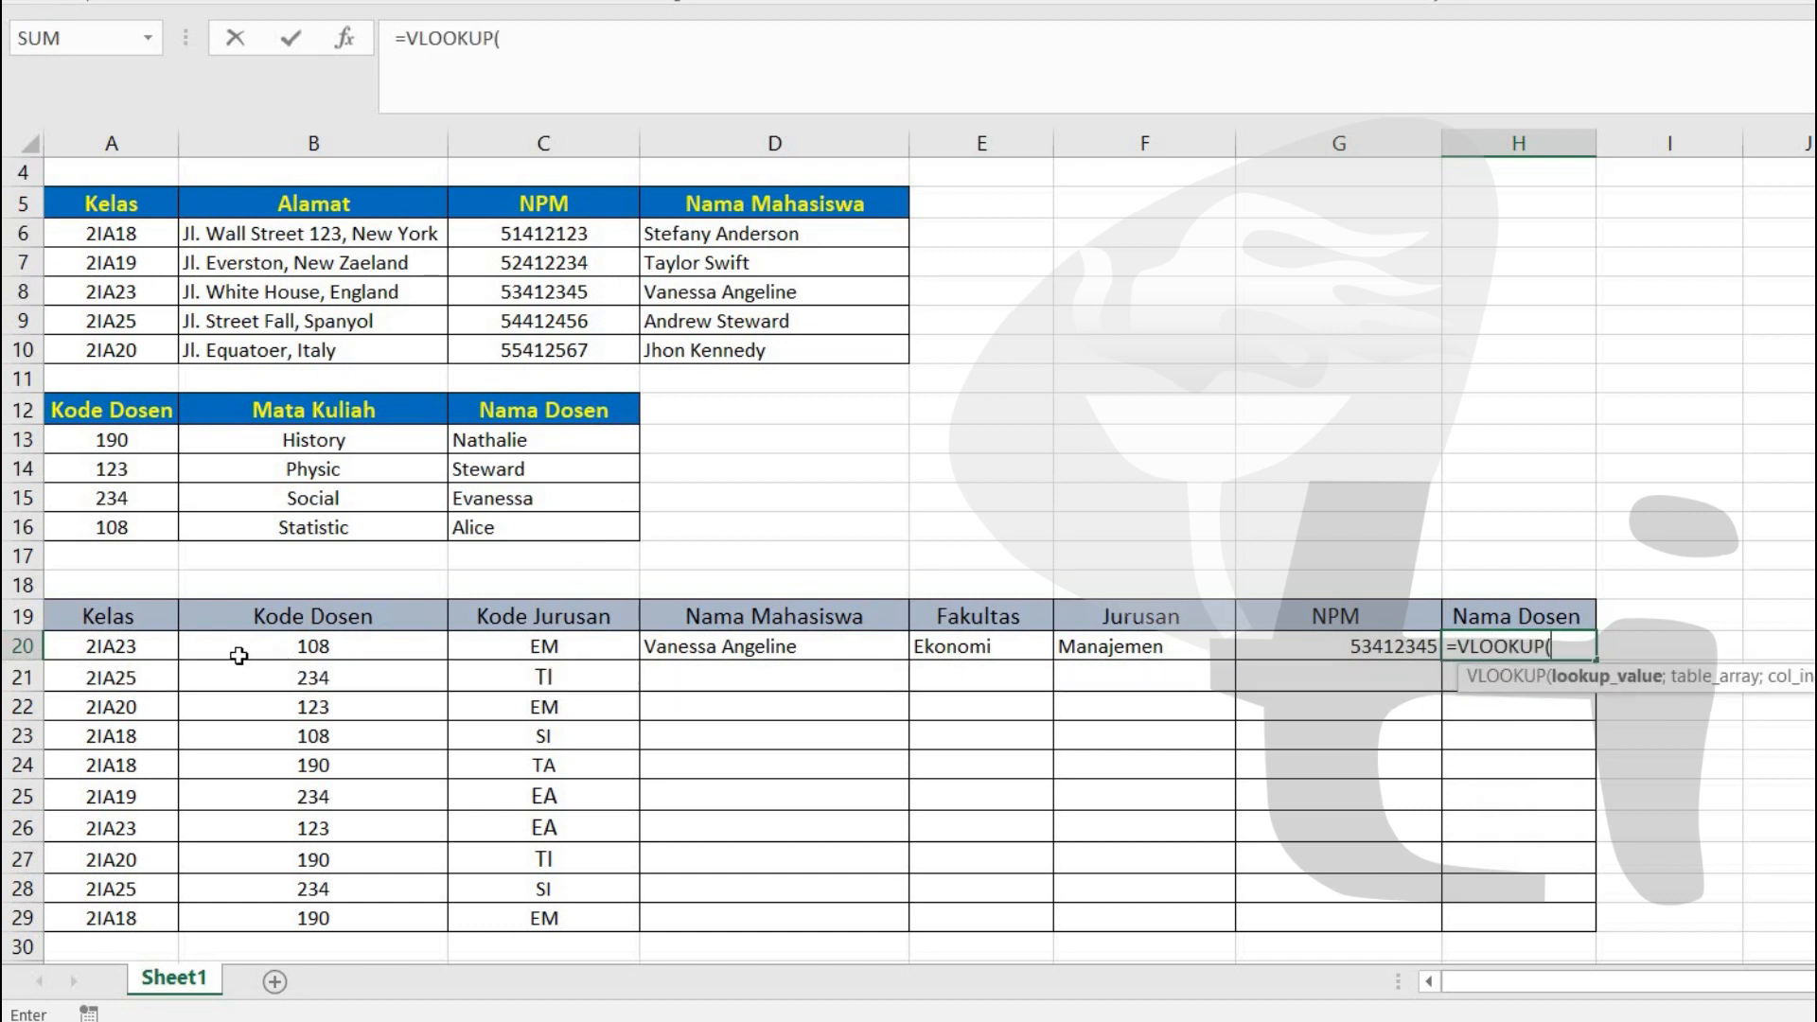
left_click(375, 650)
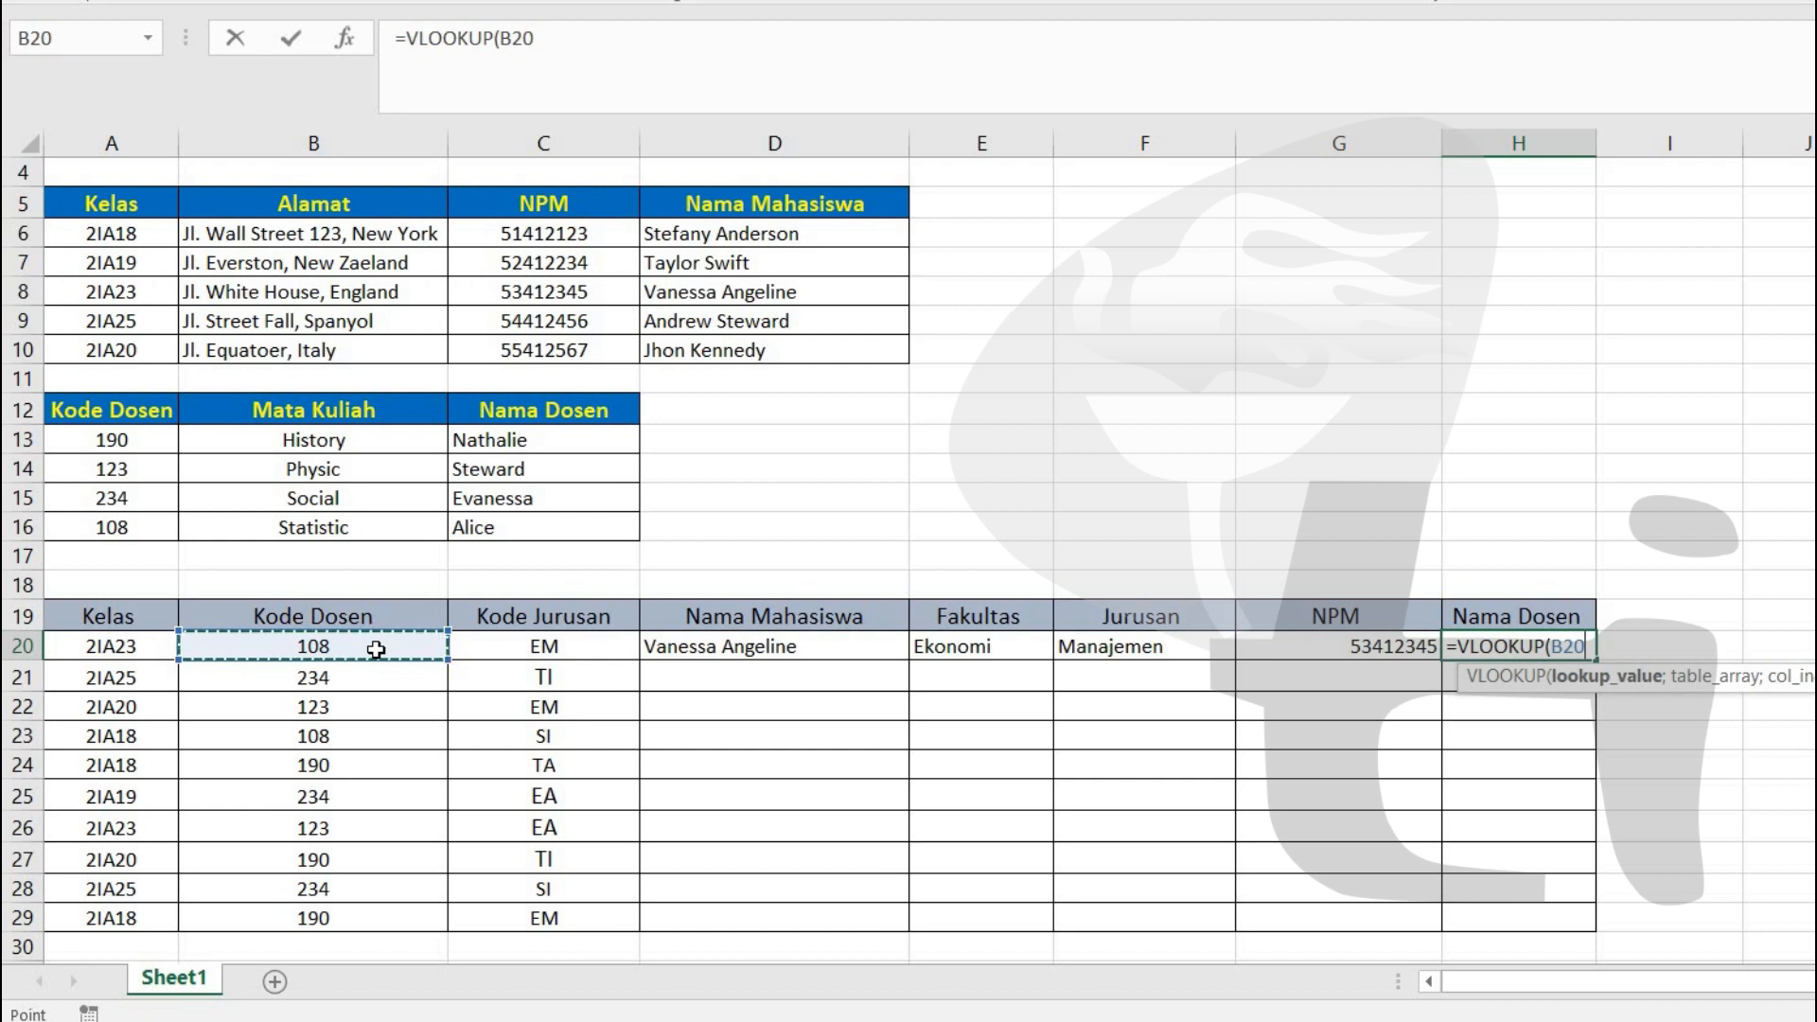
type(";")
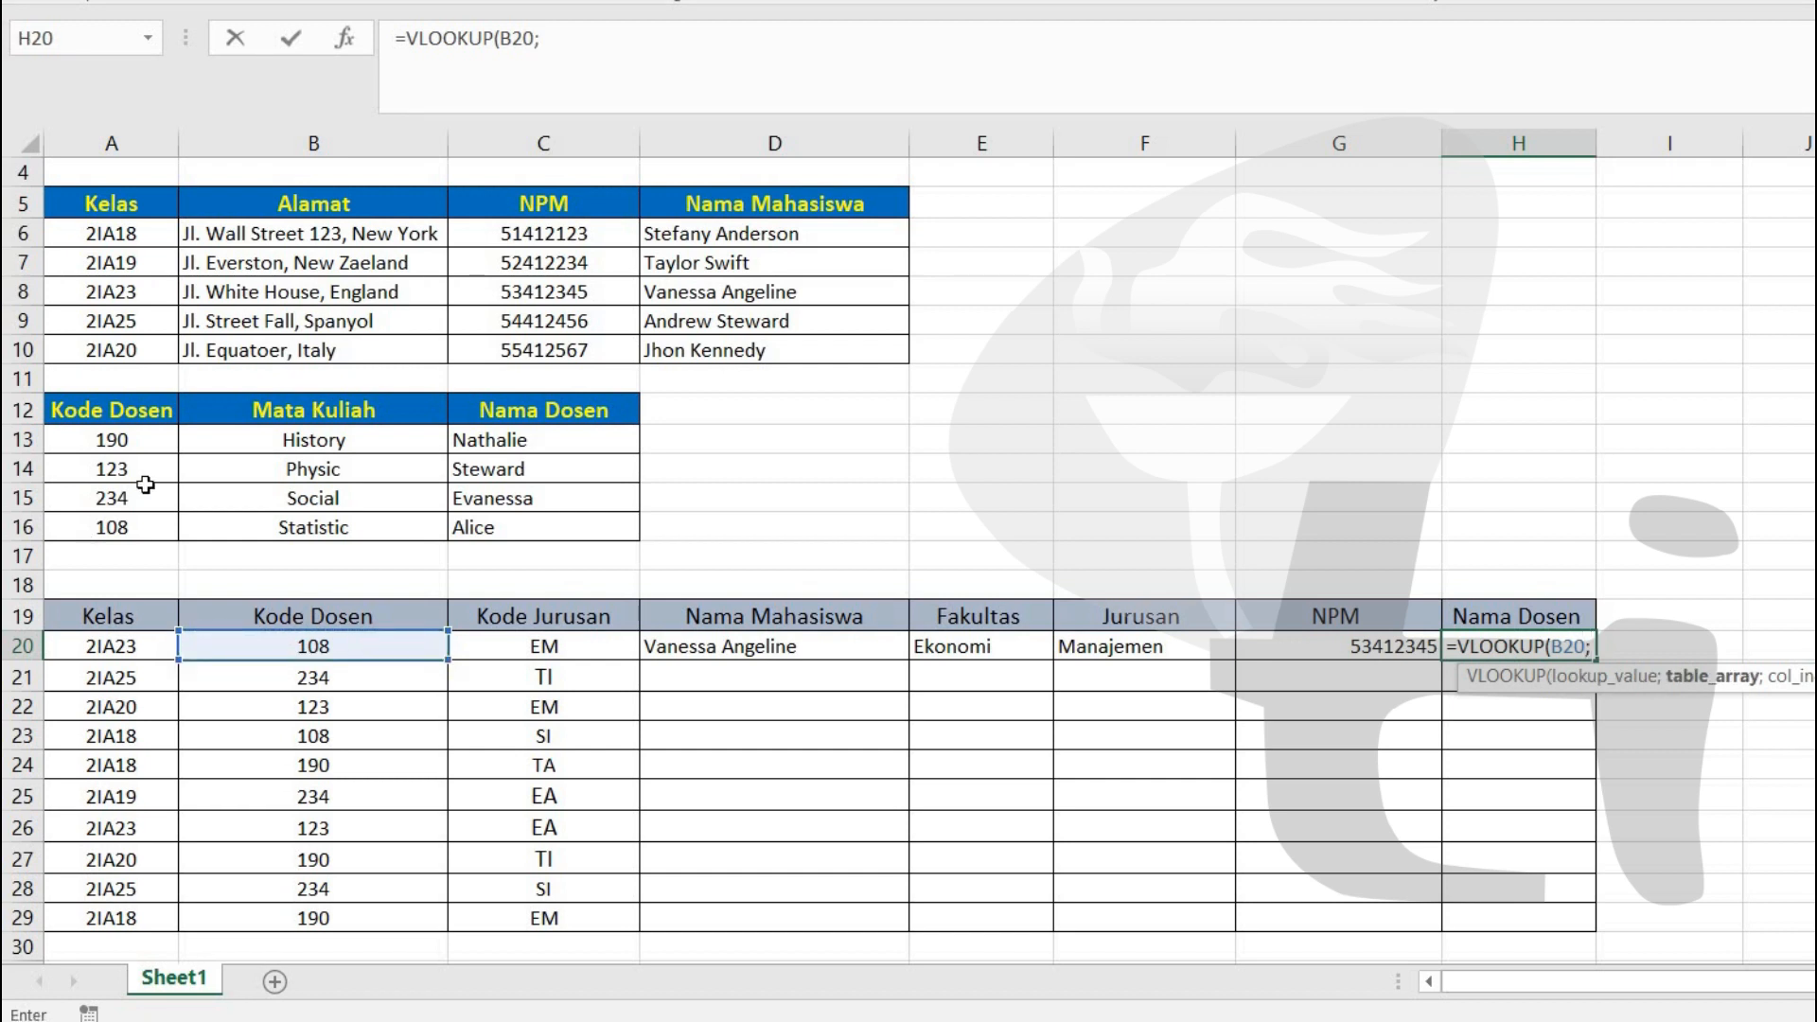
left_click_drag(111, 410, 582, 537)
type(";")
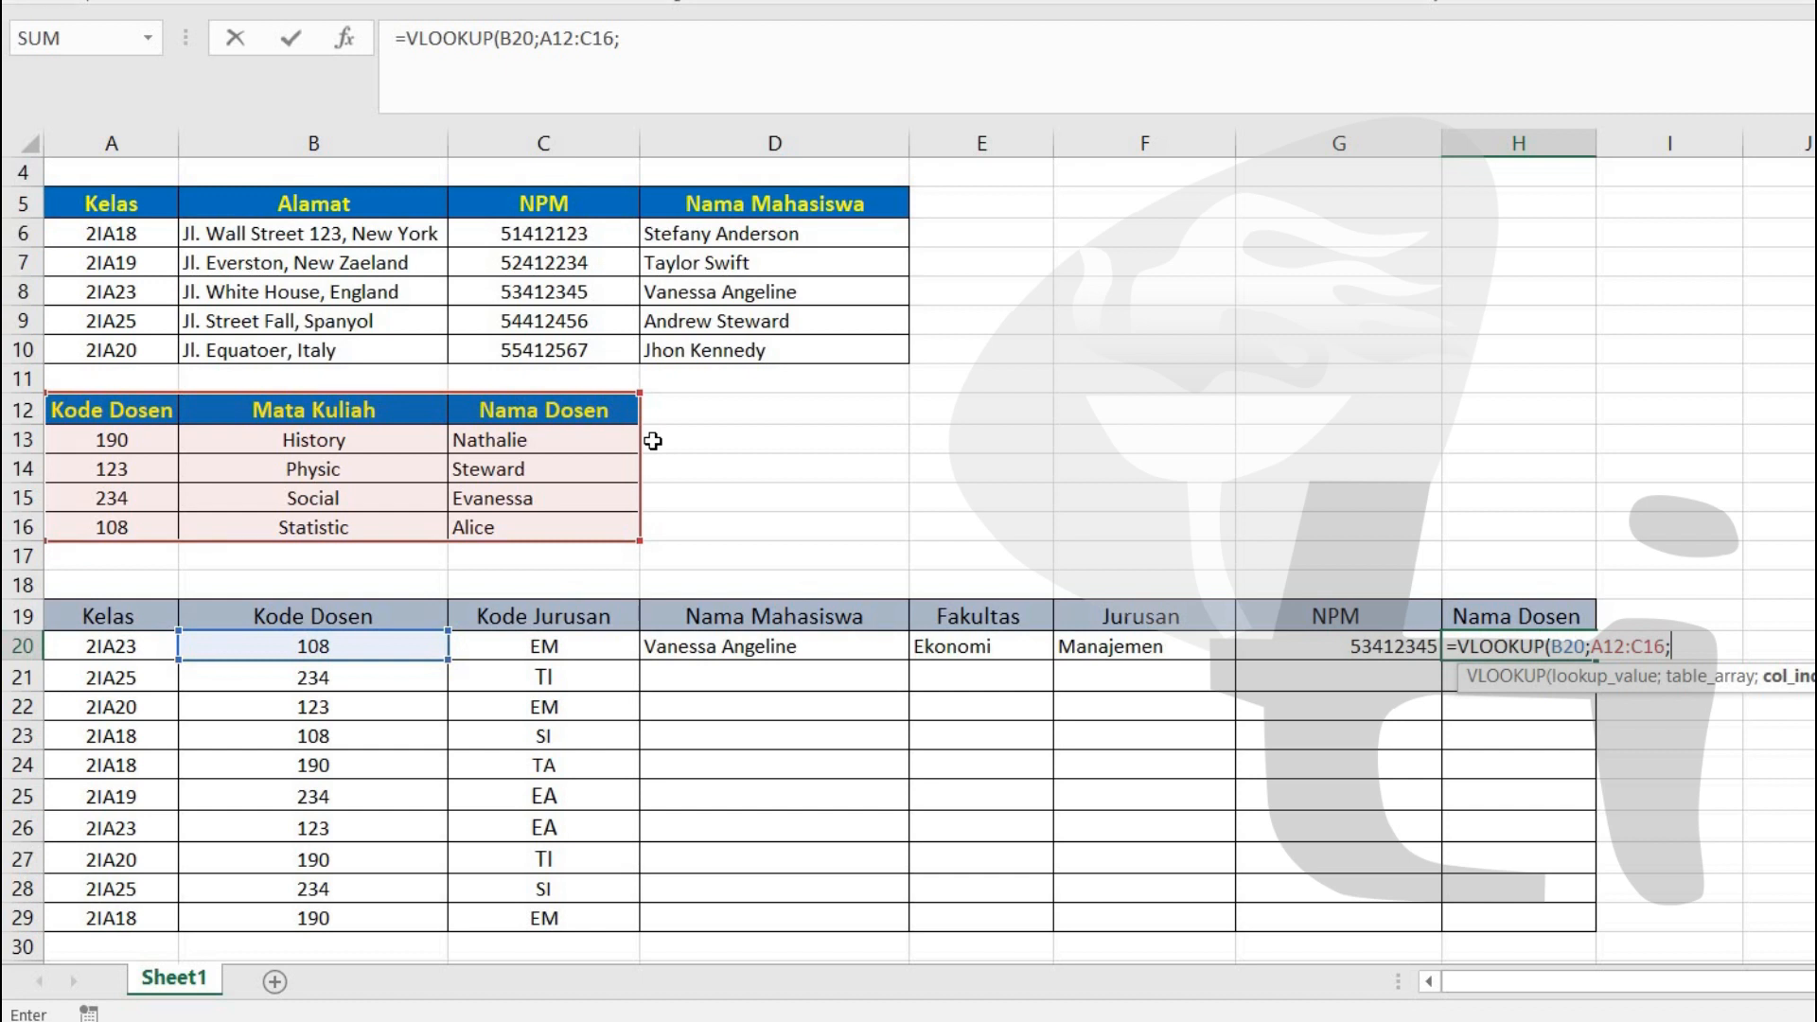
type(";")
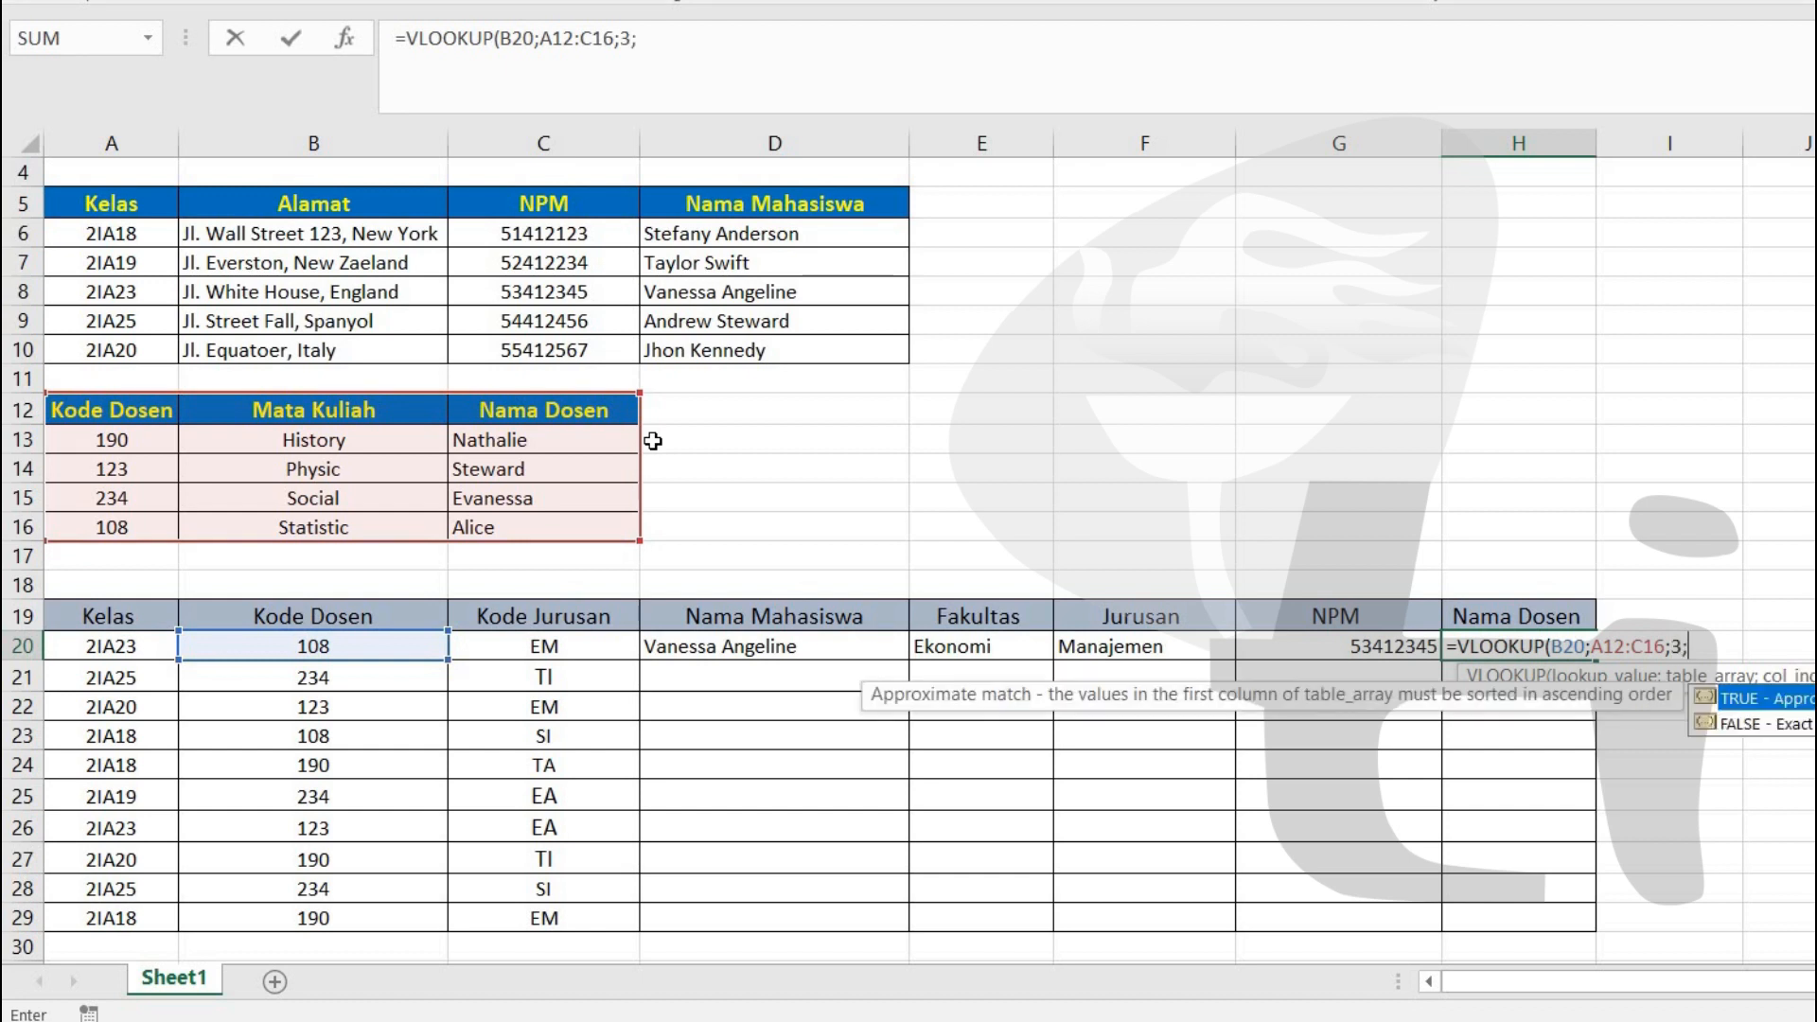
key("Down")
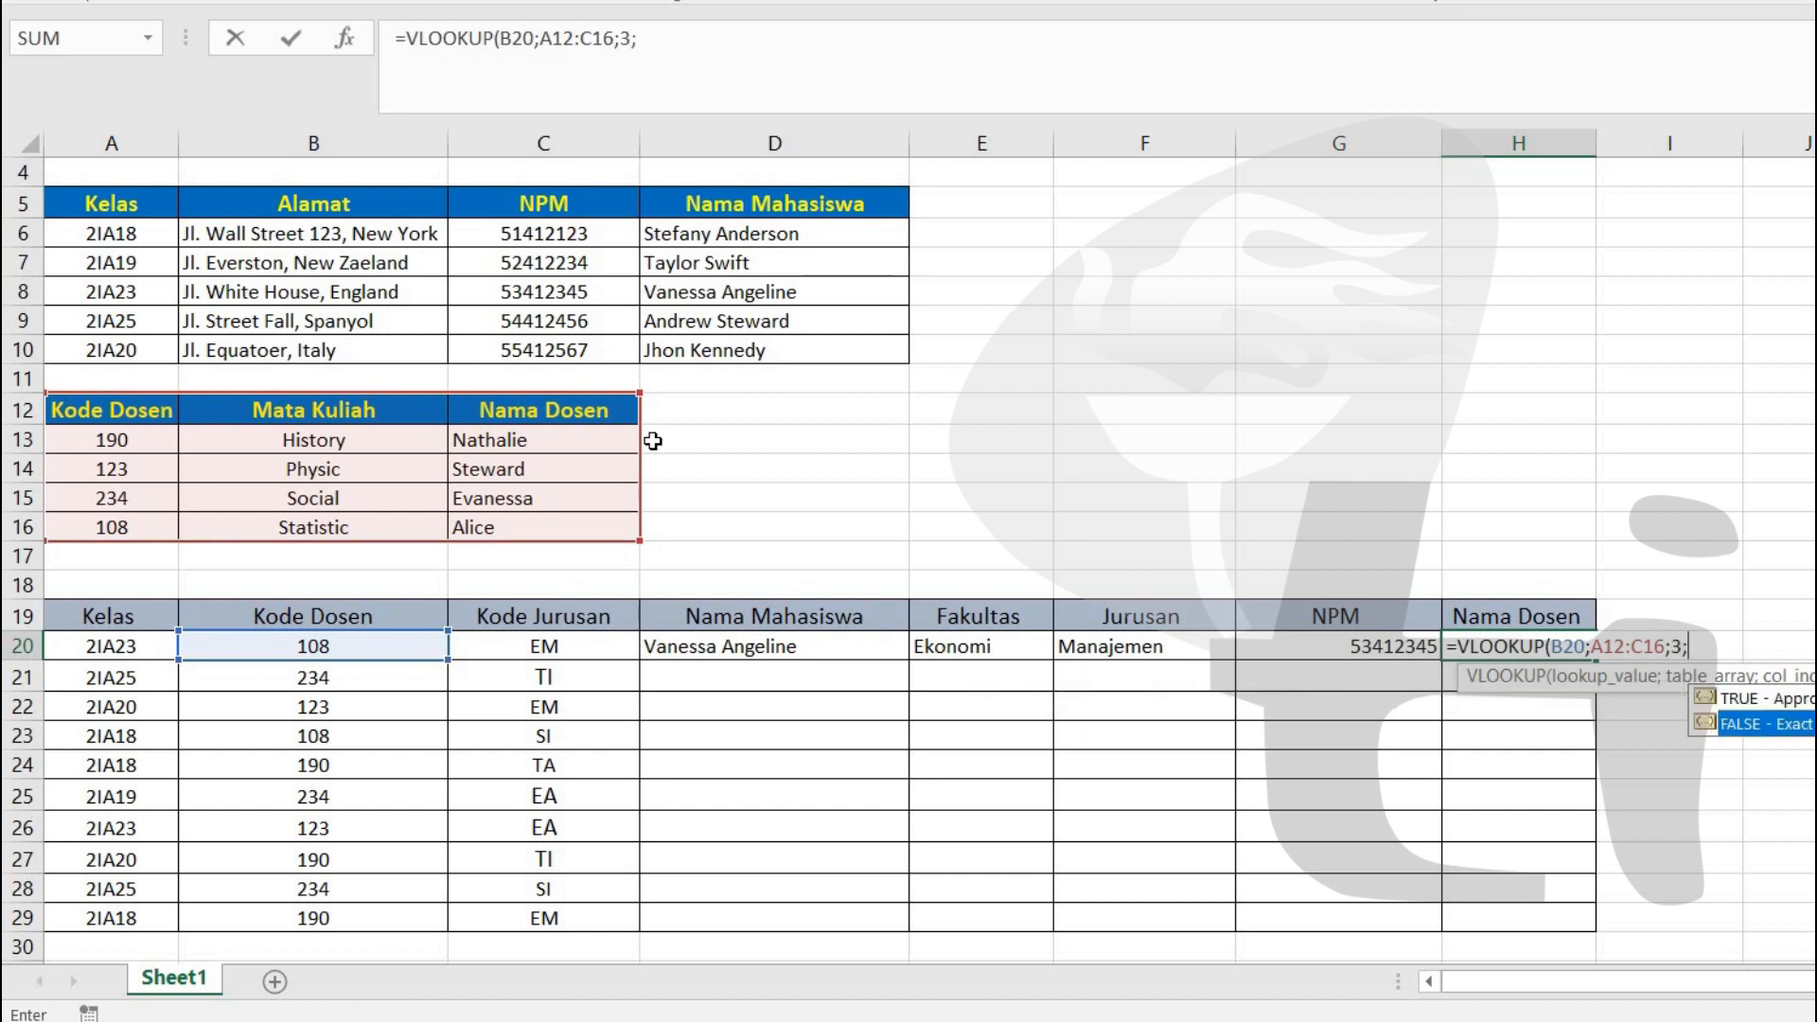
key("Tab")
key("Return")
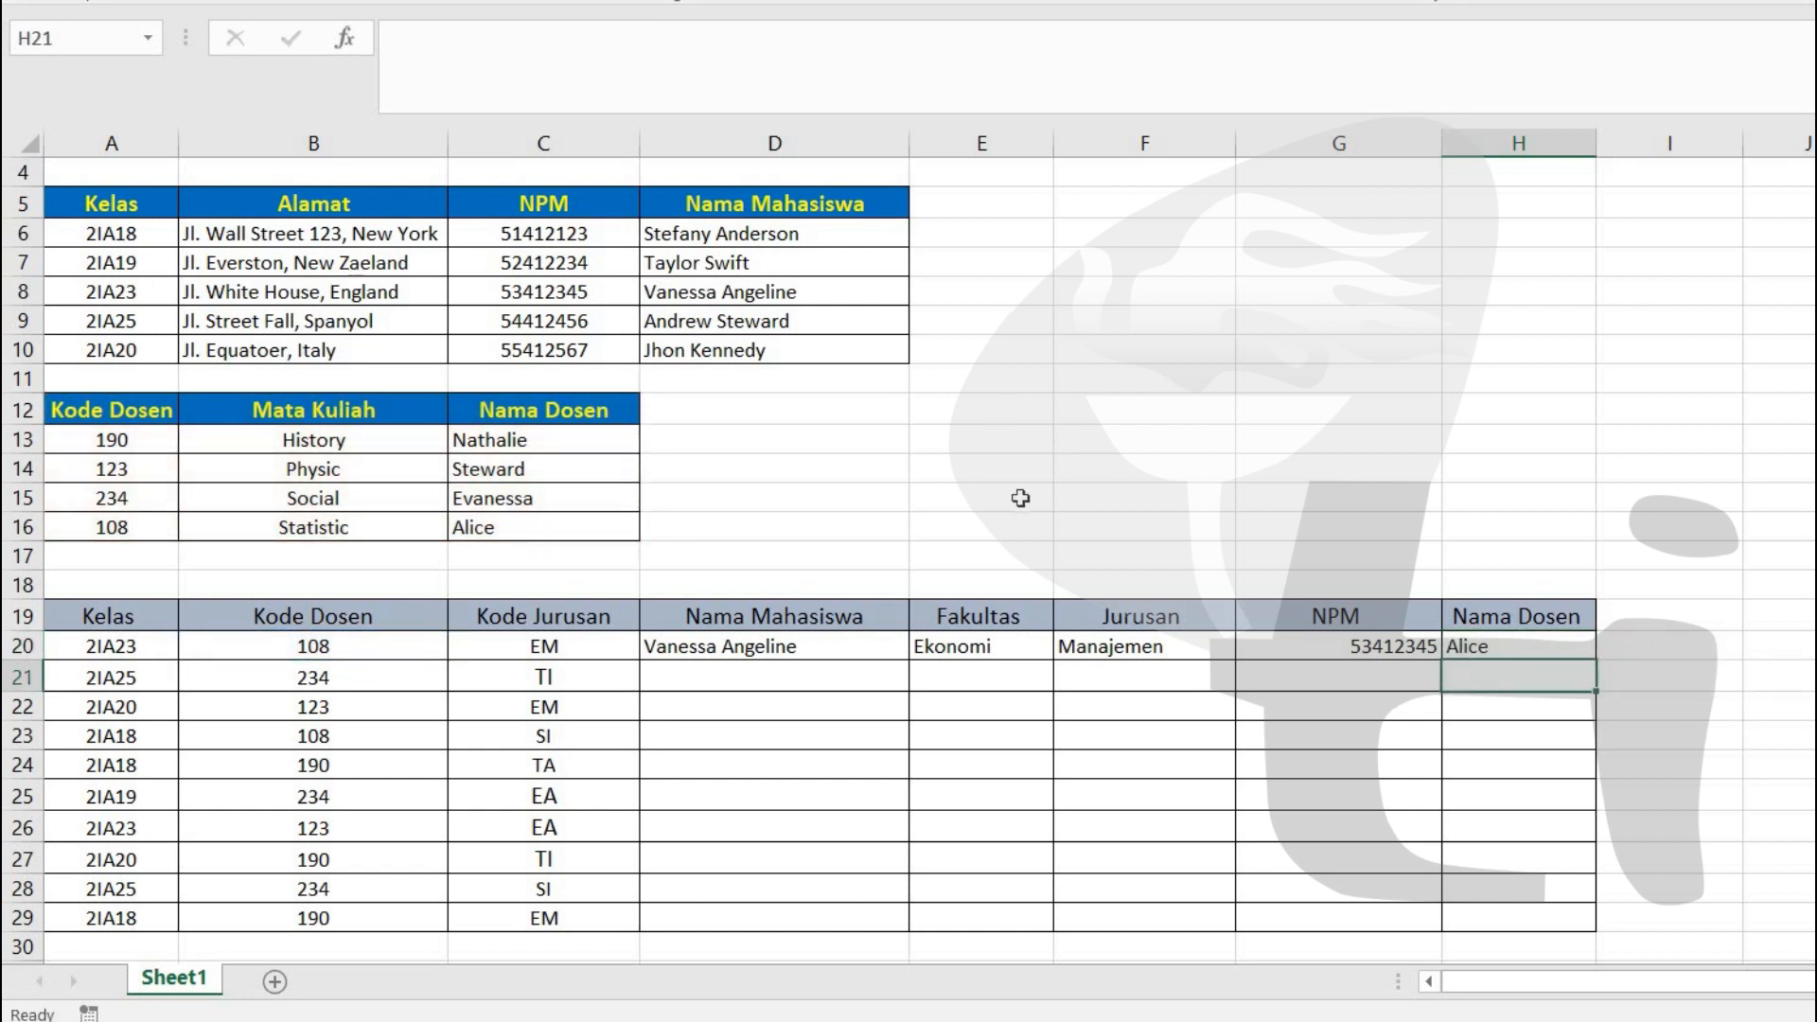
scroll(1021, 498, "down", 2)
scroll(1021, 498, "up", 2)
scroll(908, 571, "down", 1)
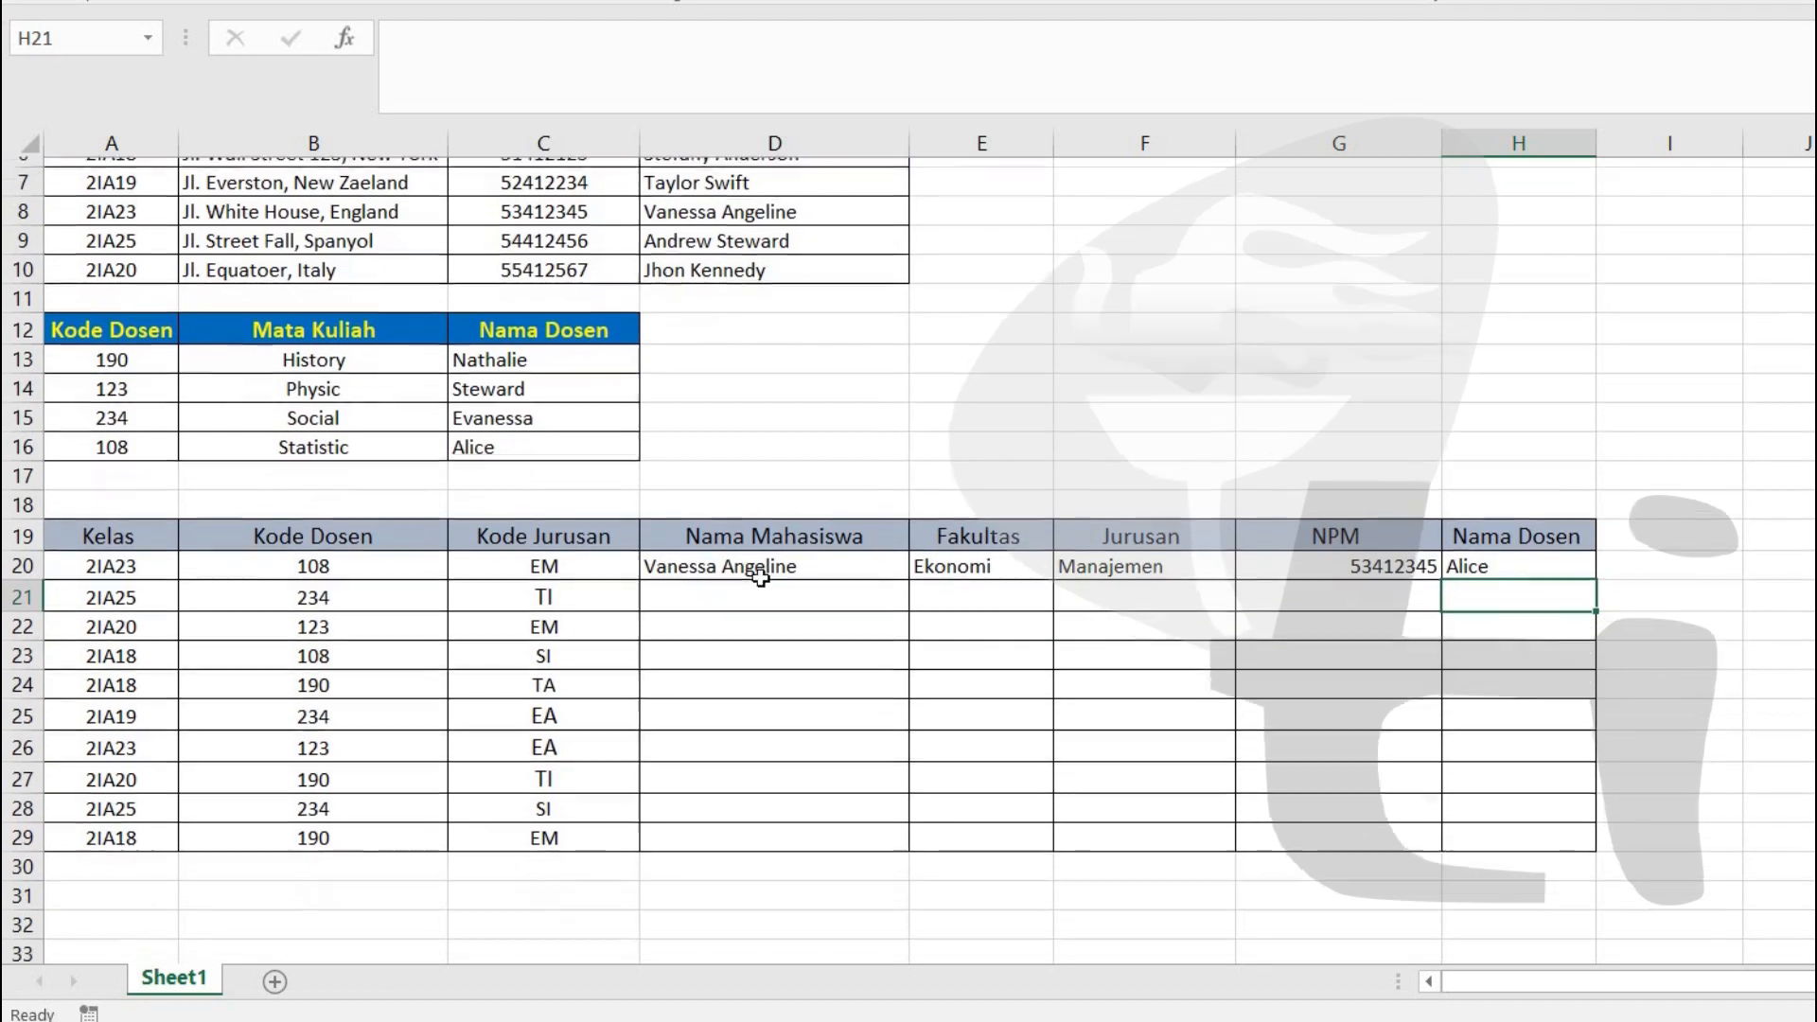
left_click(765, 594)
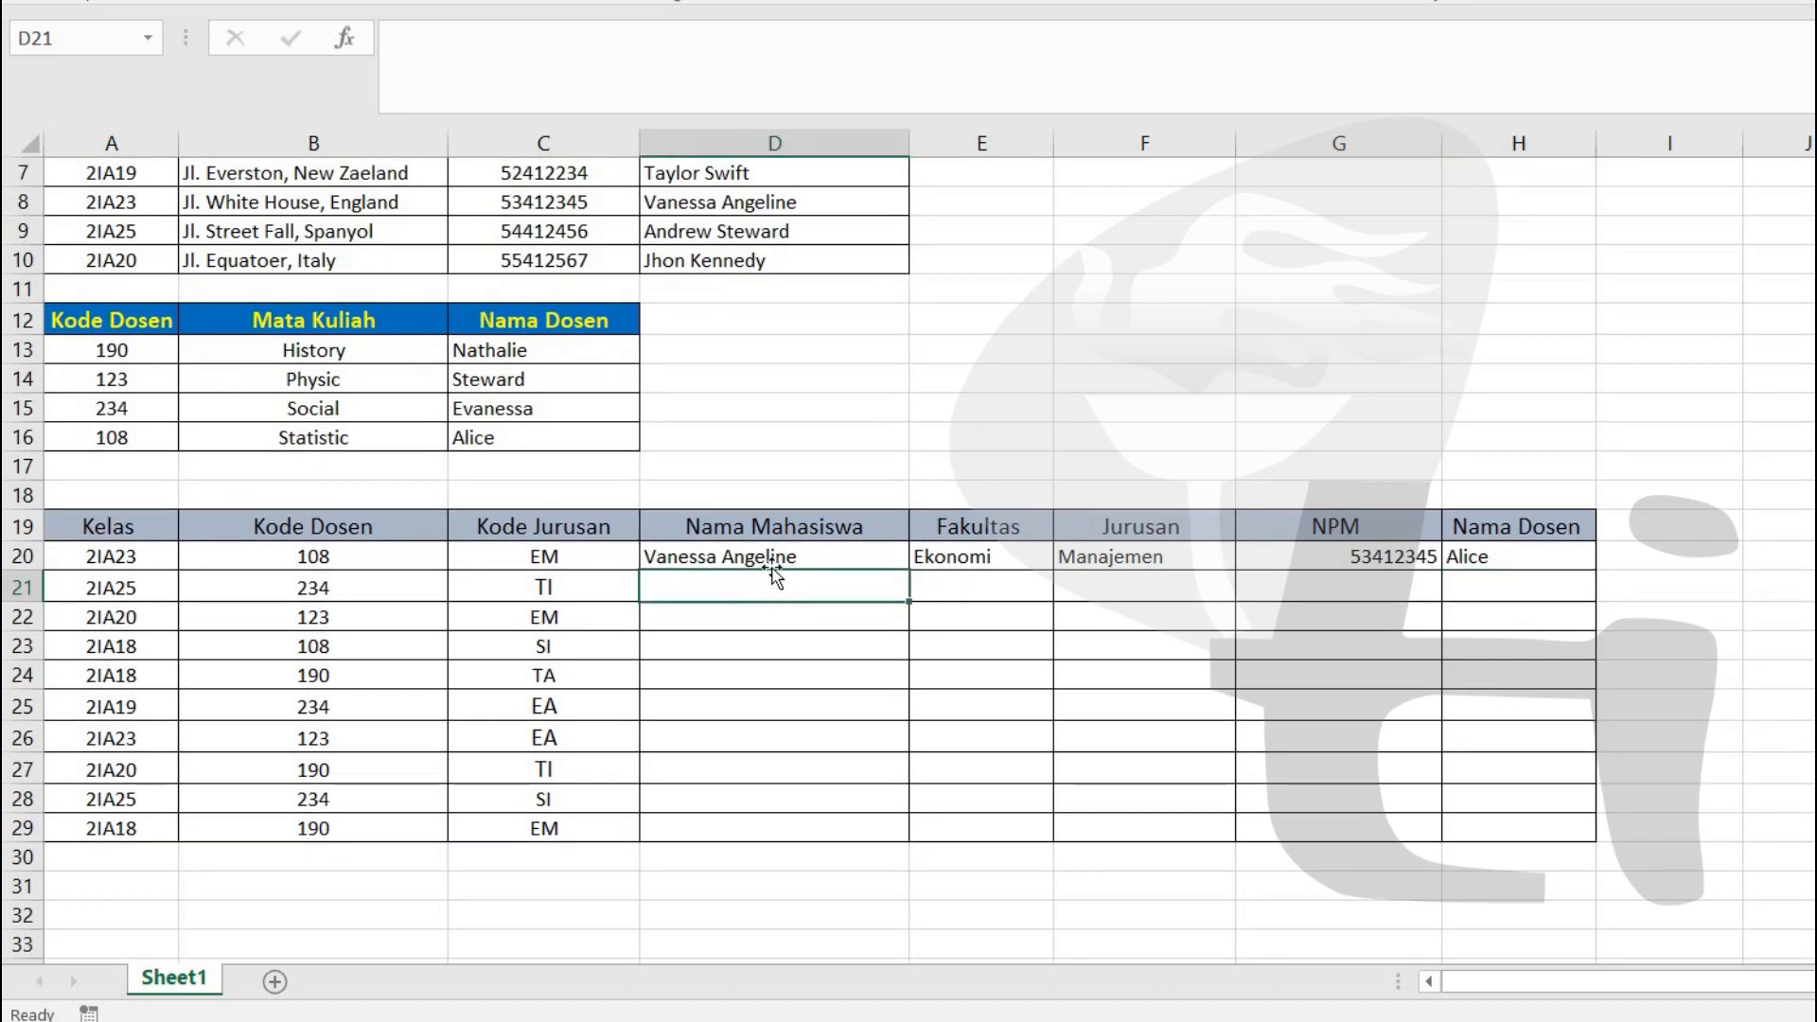
double_click(770, 562)
left_click(830, 462)
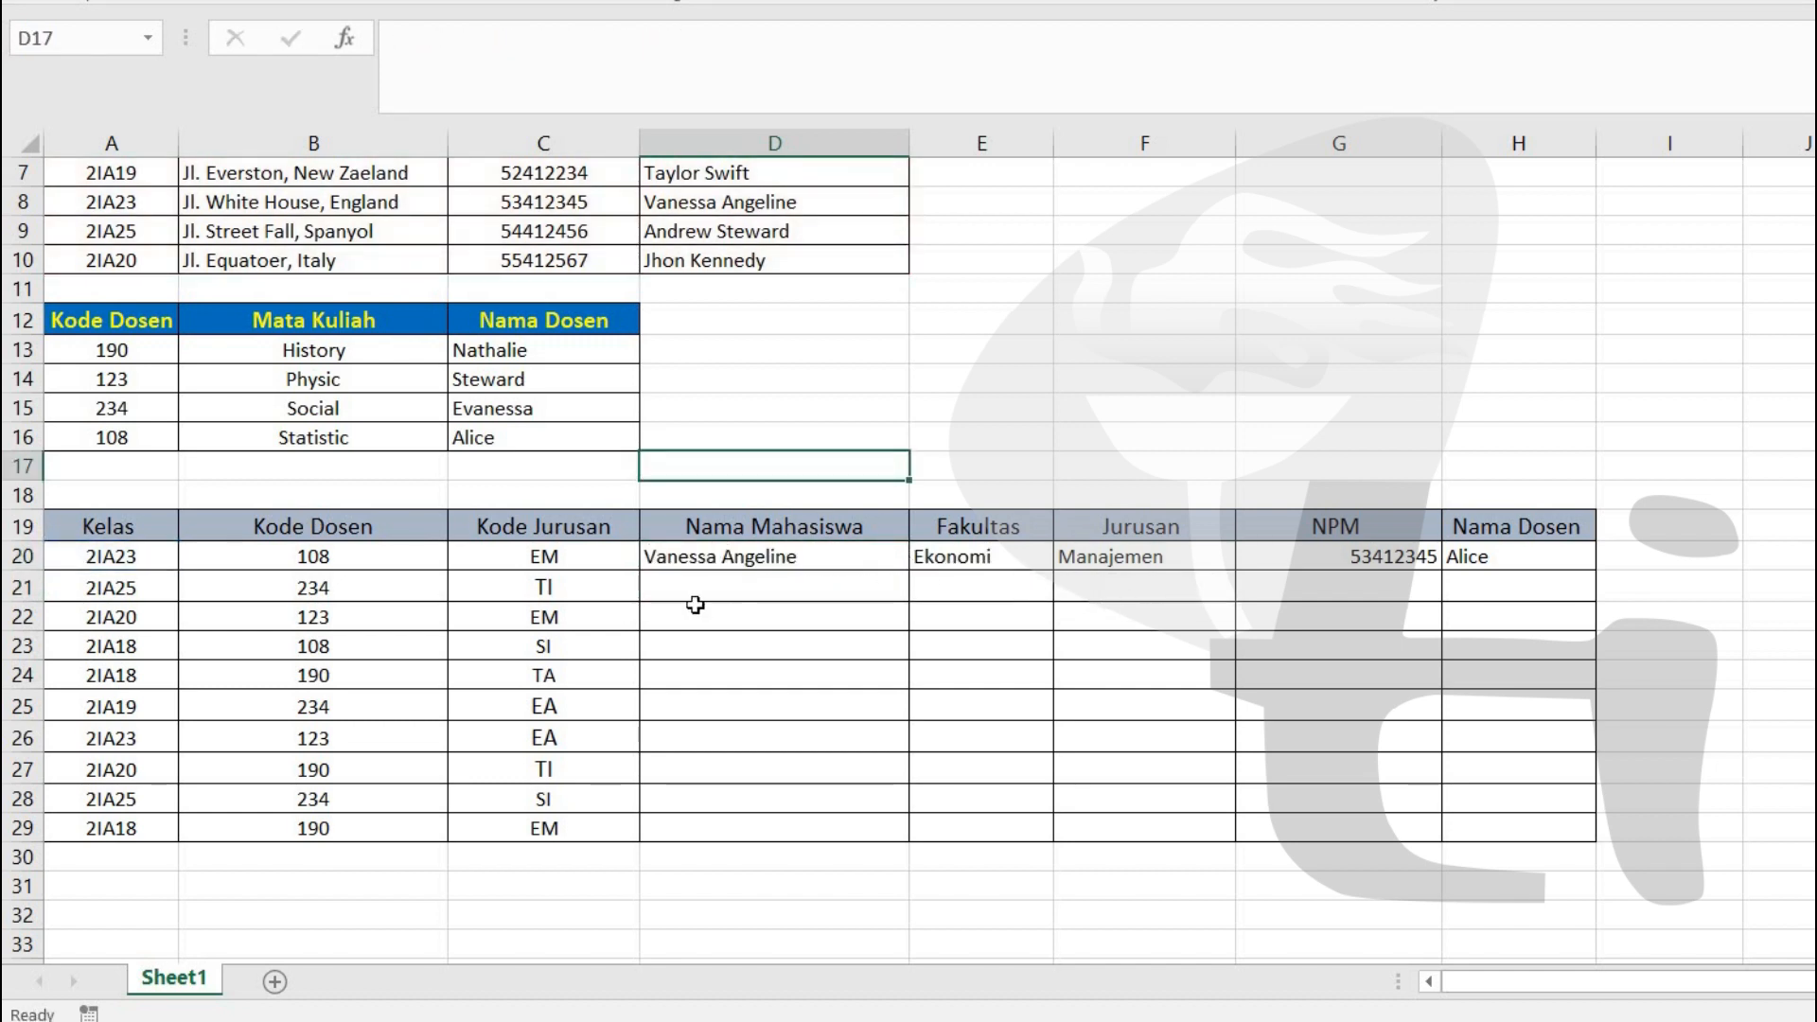
- Fill the empty result cells D21:H29 with a light blue background colour
left_click_drag(723, 587, 1514, 829)
left_click(492, 0)
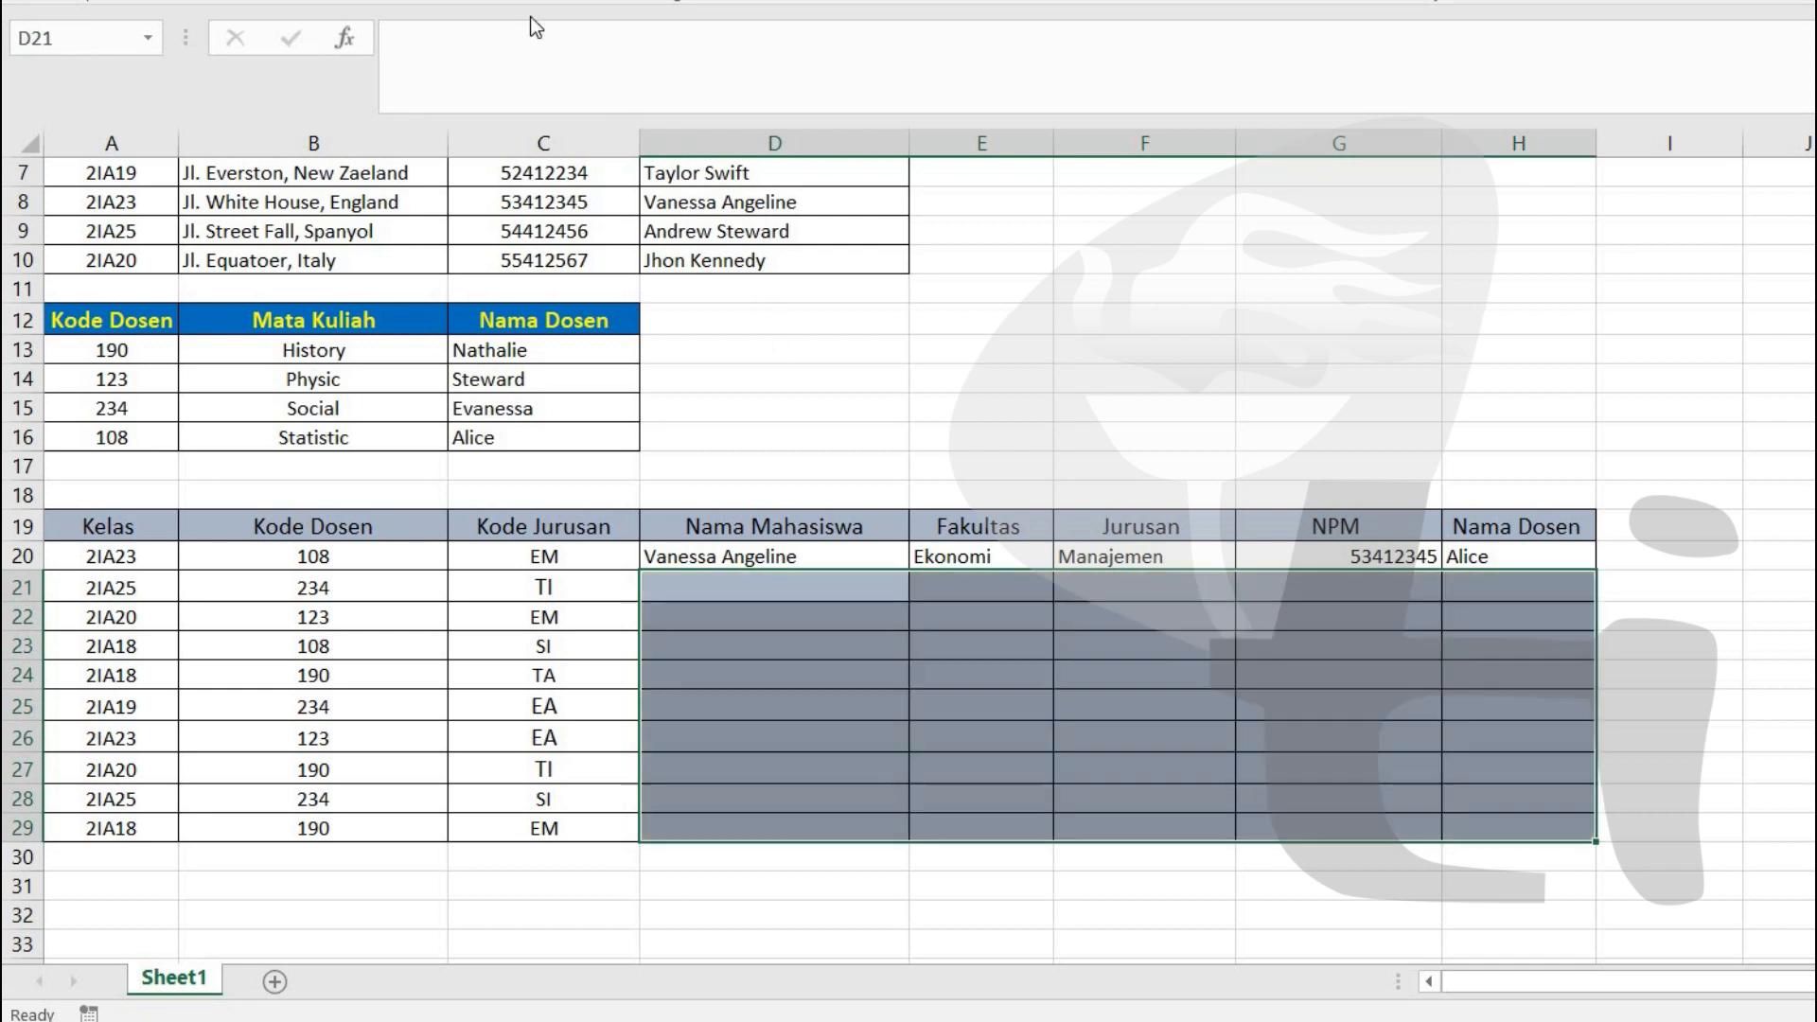
left_click(468, 0)
left_click(532, 58)
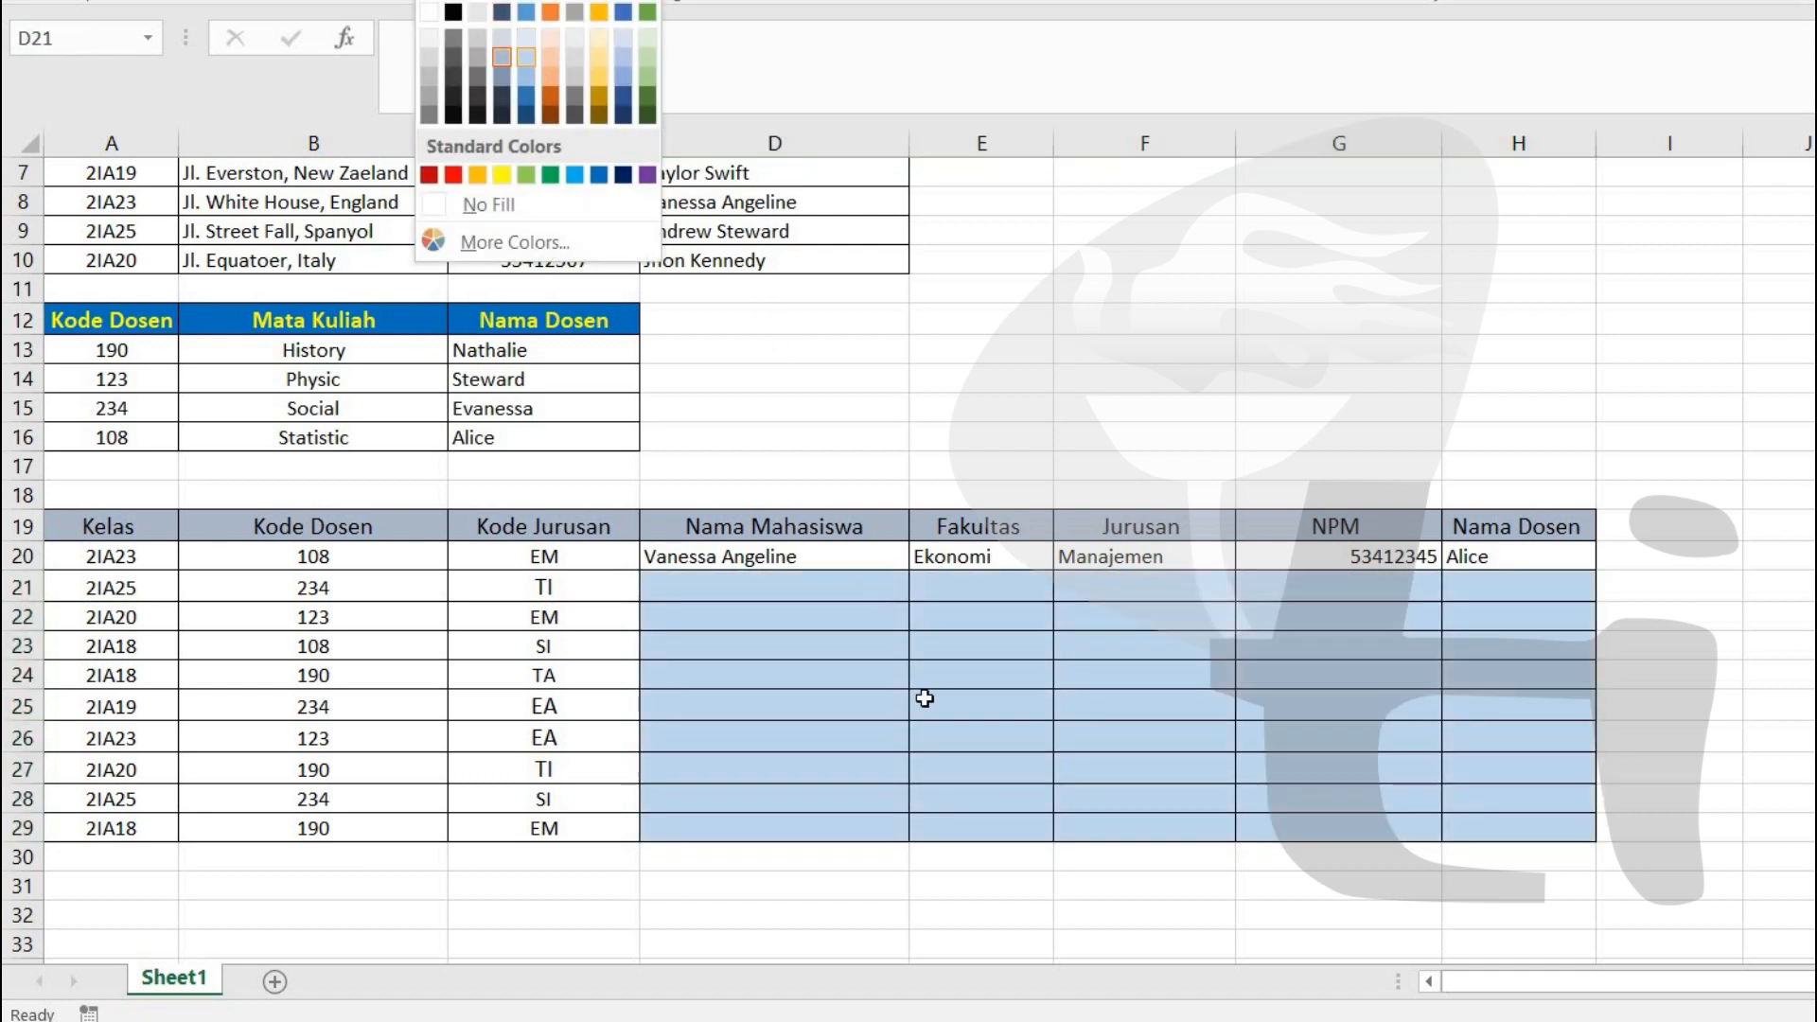
left_click(1339, 408)
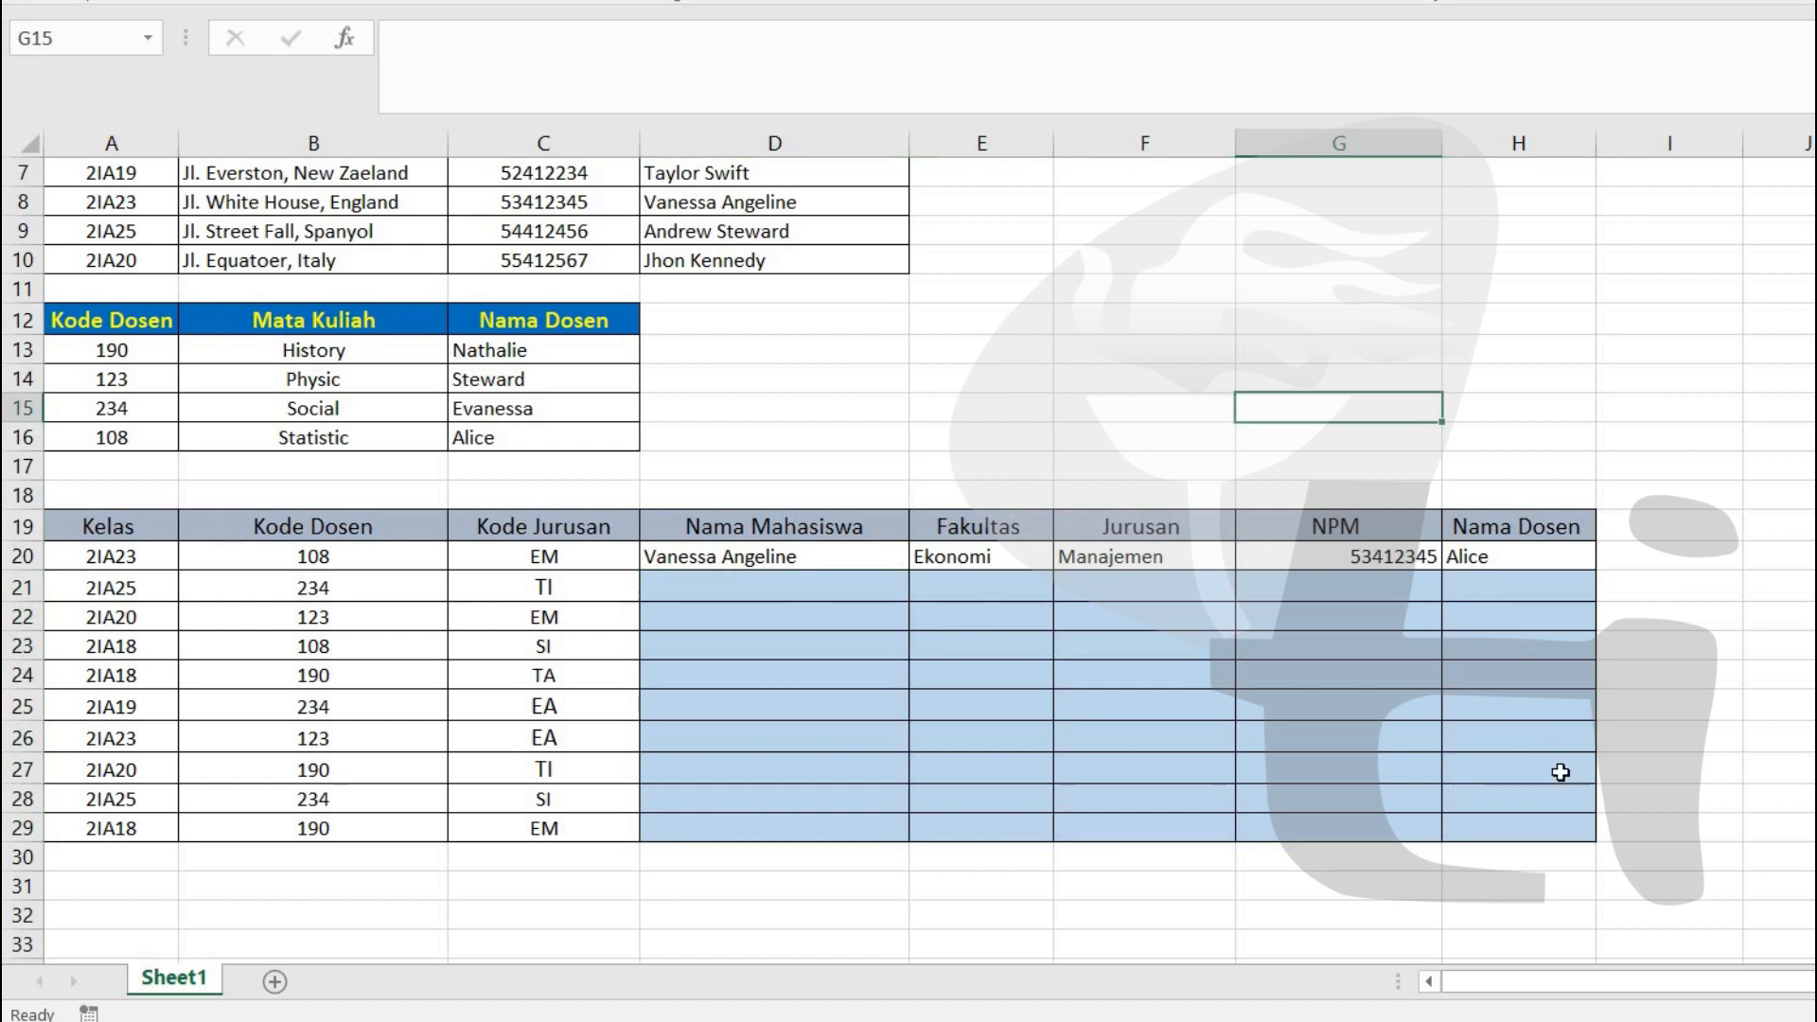
left_click(786, 594)
left_click(819, 643)
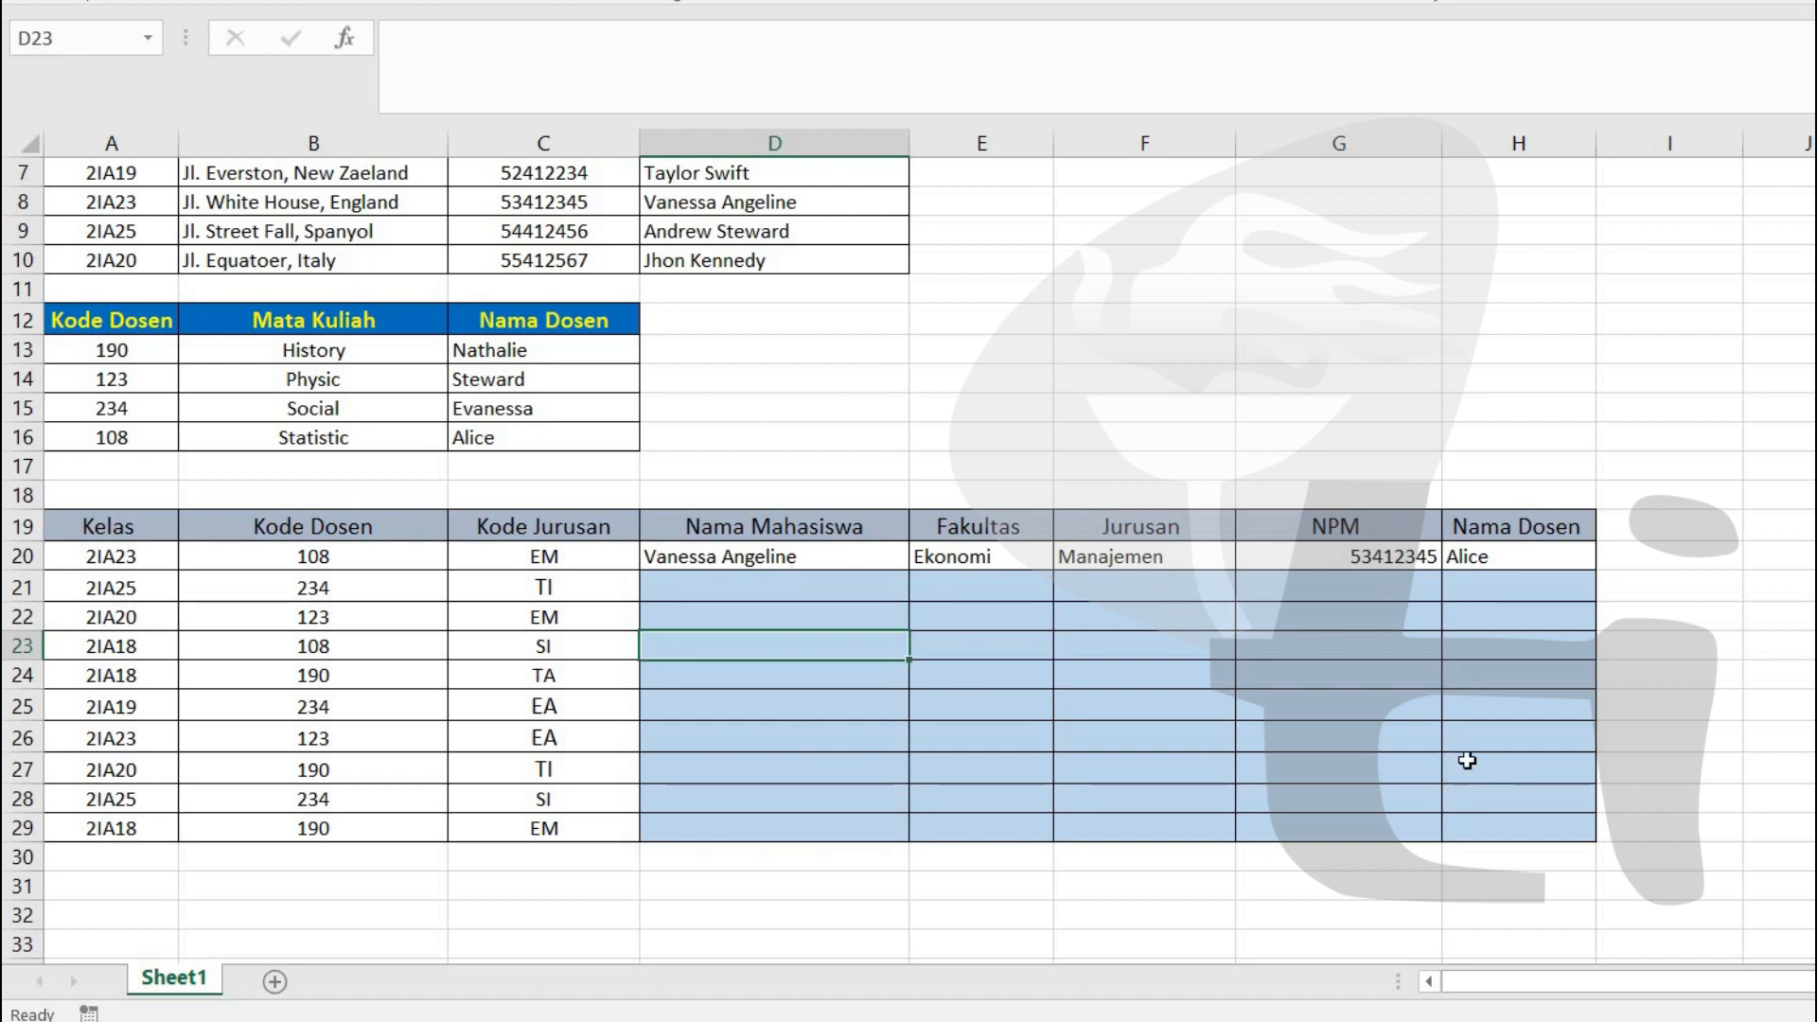
left_click(806, 618)
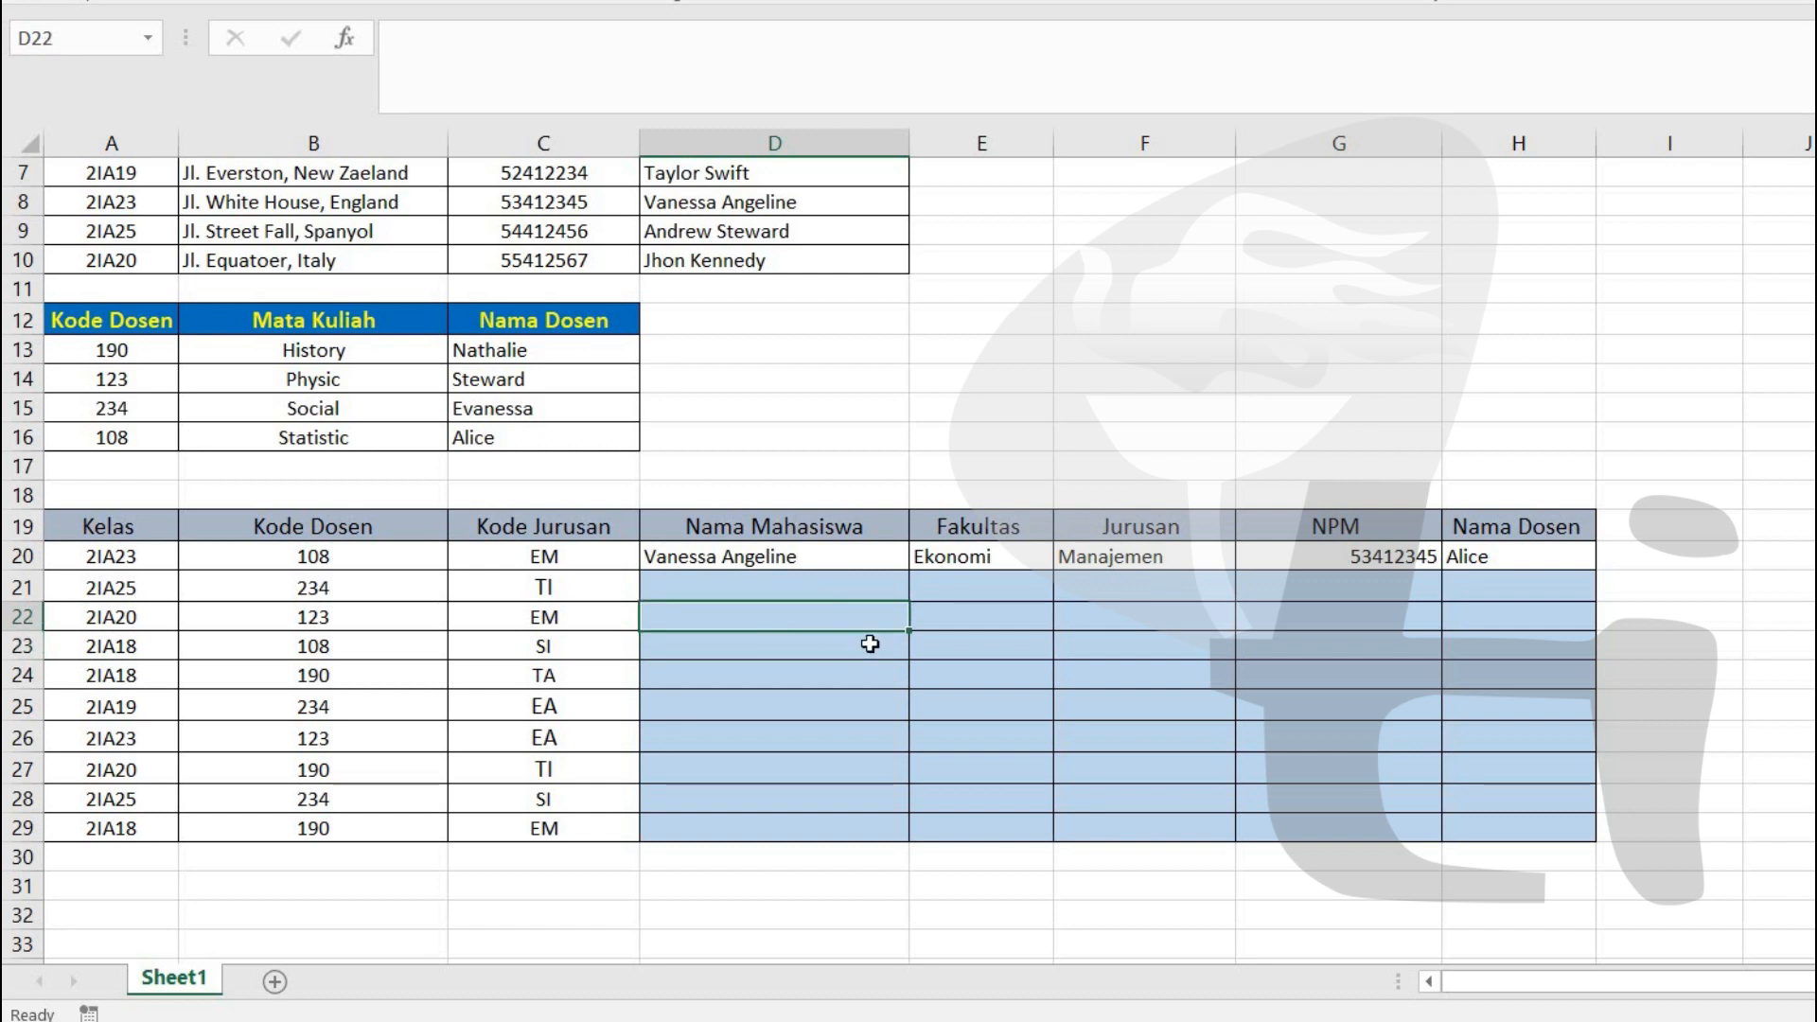
left_click(831, 560)
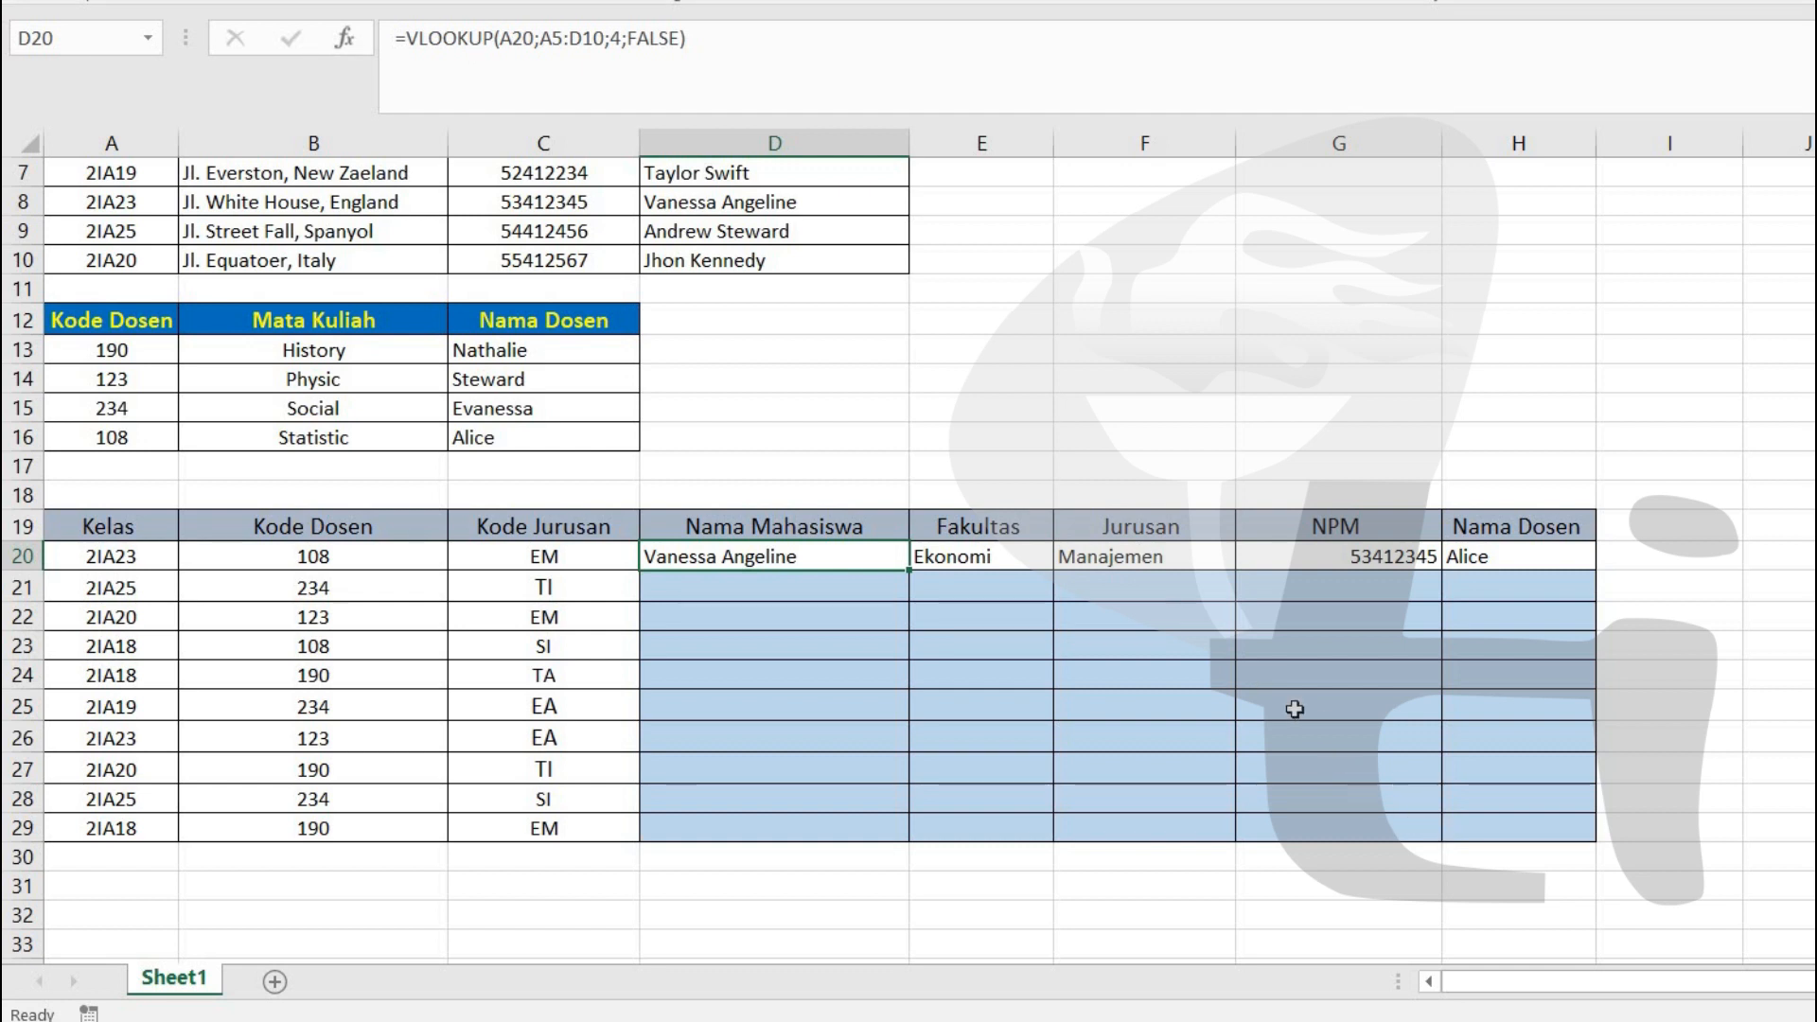
scroll(1293, 710, "up", 2)
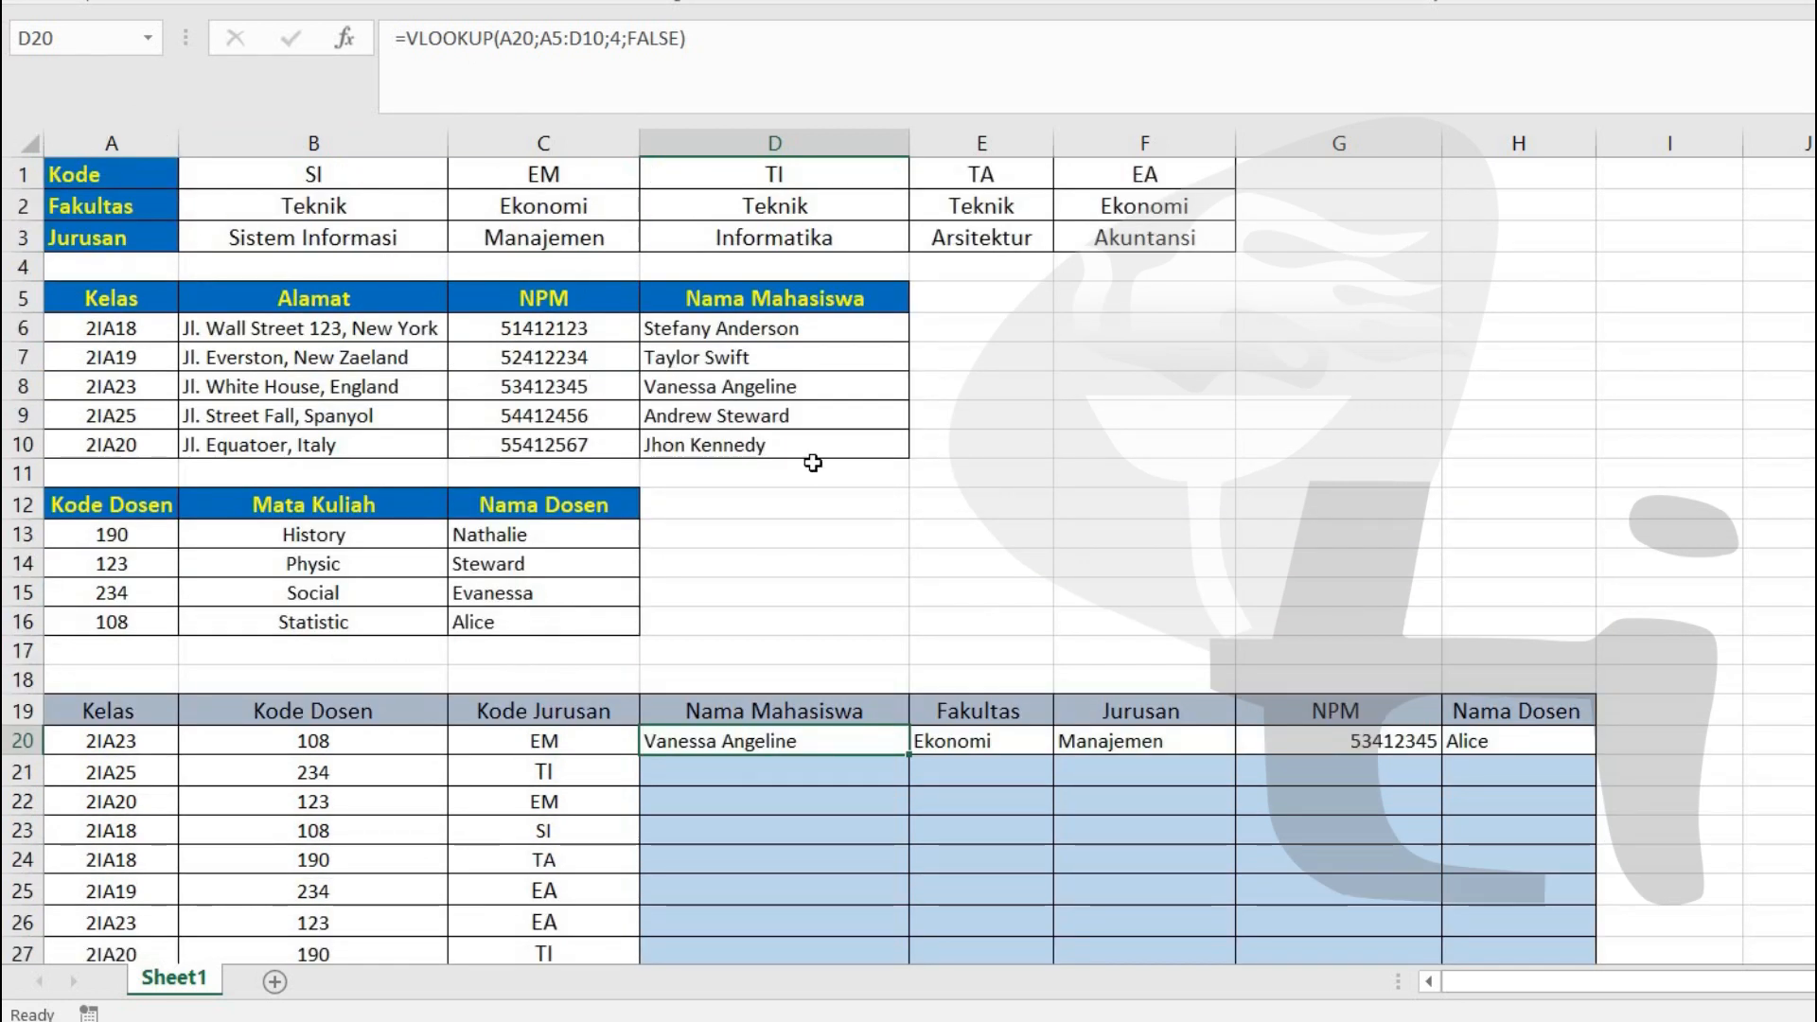
left_click_drag(54, 175, 1197, 620)
scroll(995, 496, "down", 4)
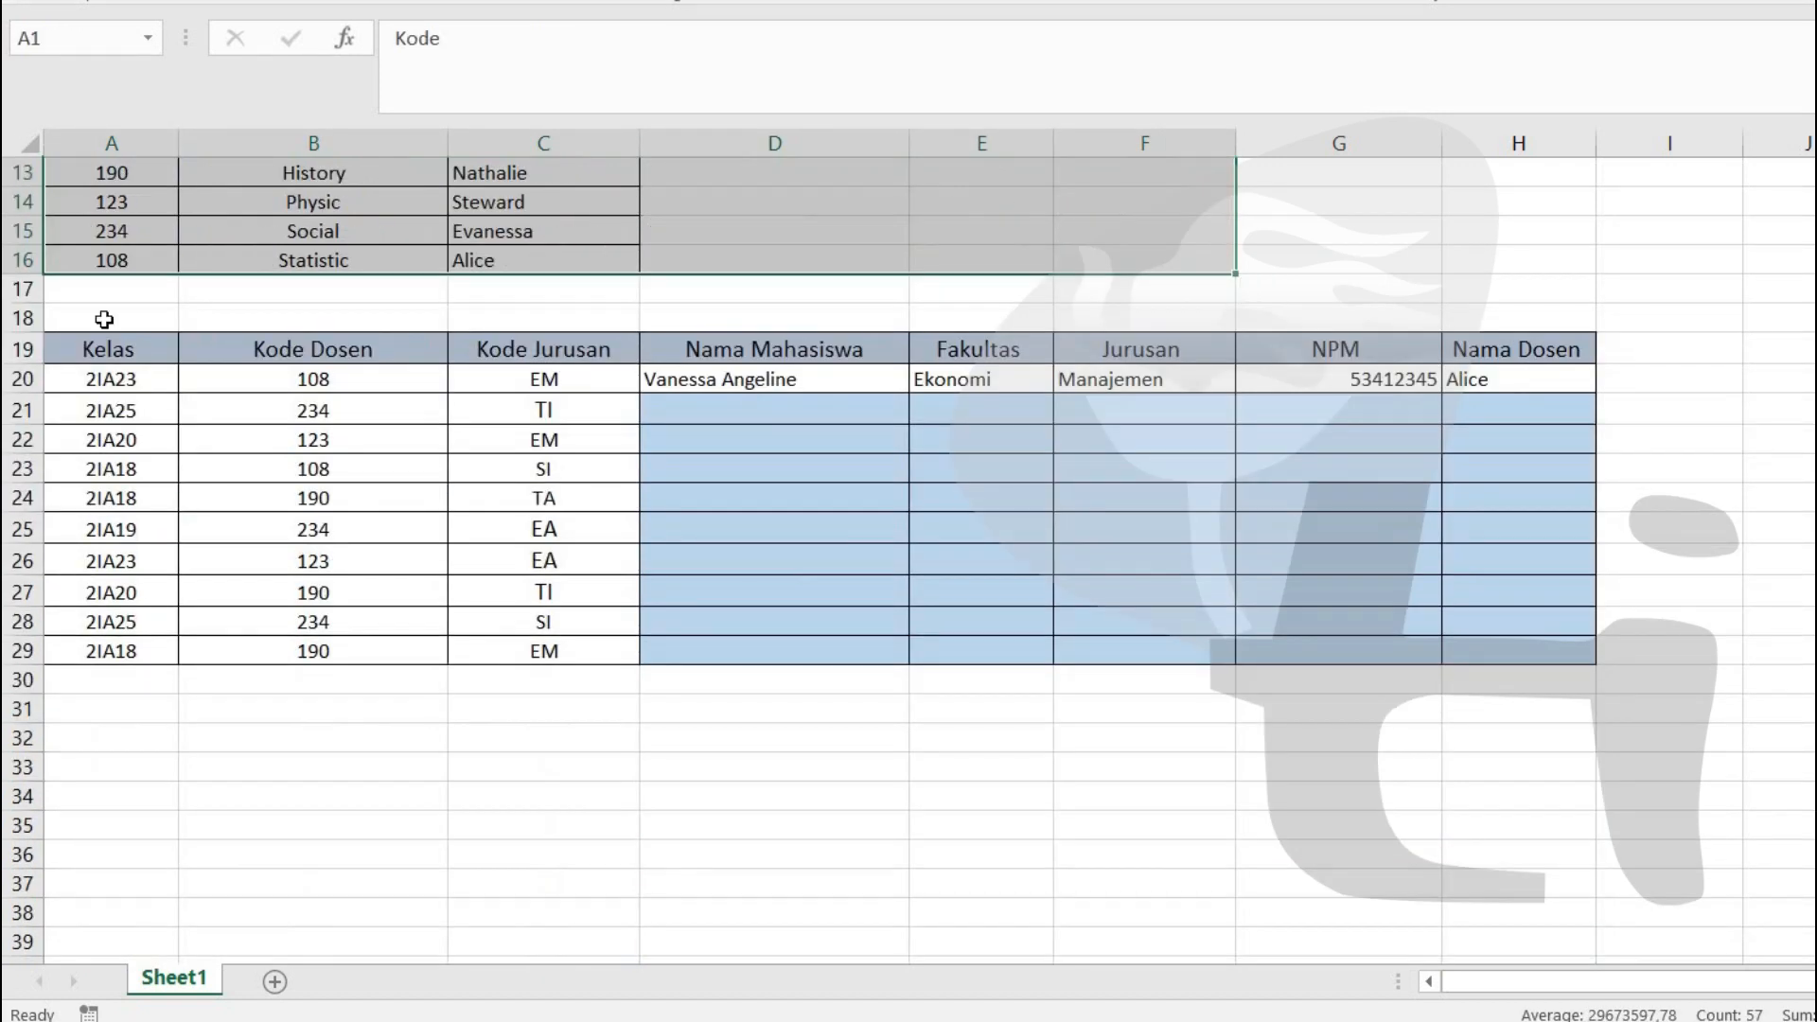
left_click_drag(95, 348, 852, 559)
left_click_drag(1474, 694, 1519, 708)
left_click(1727, 586)
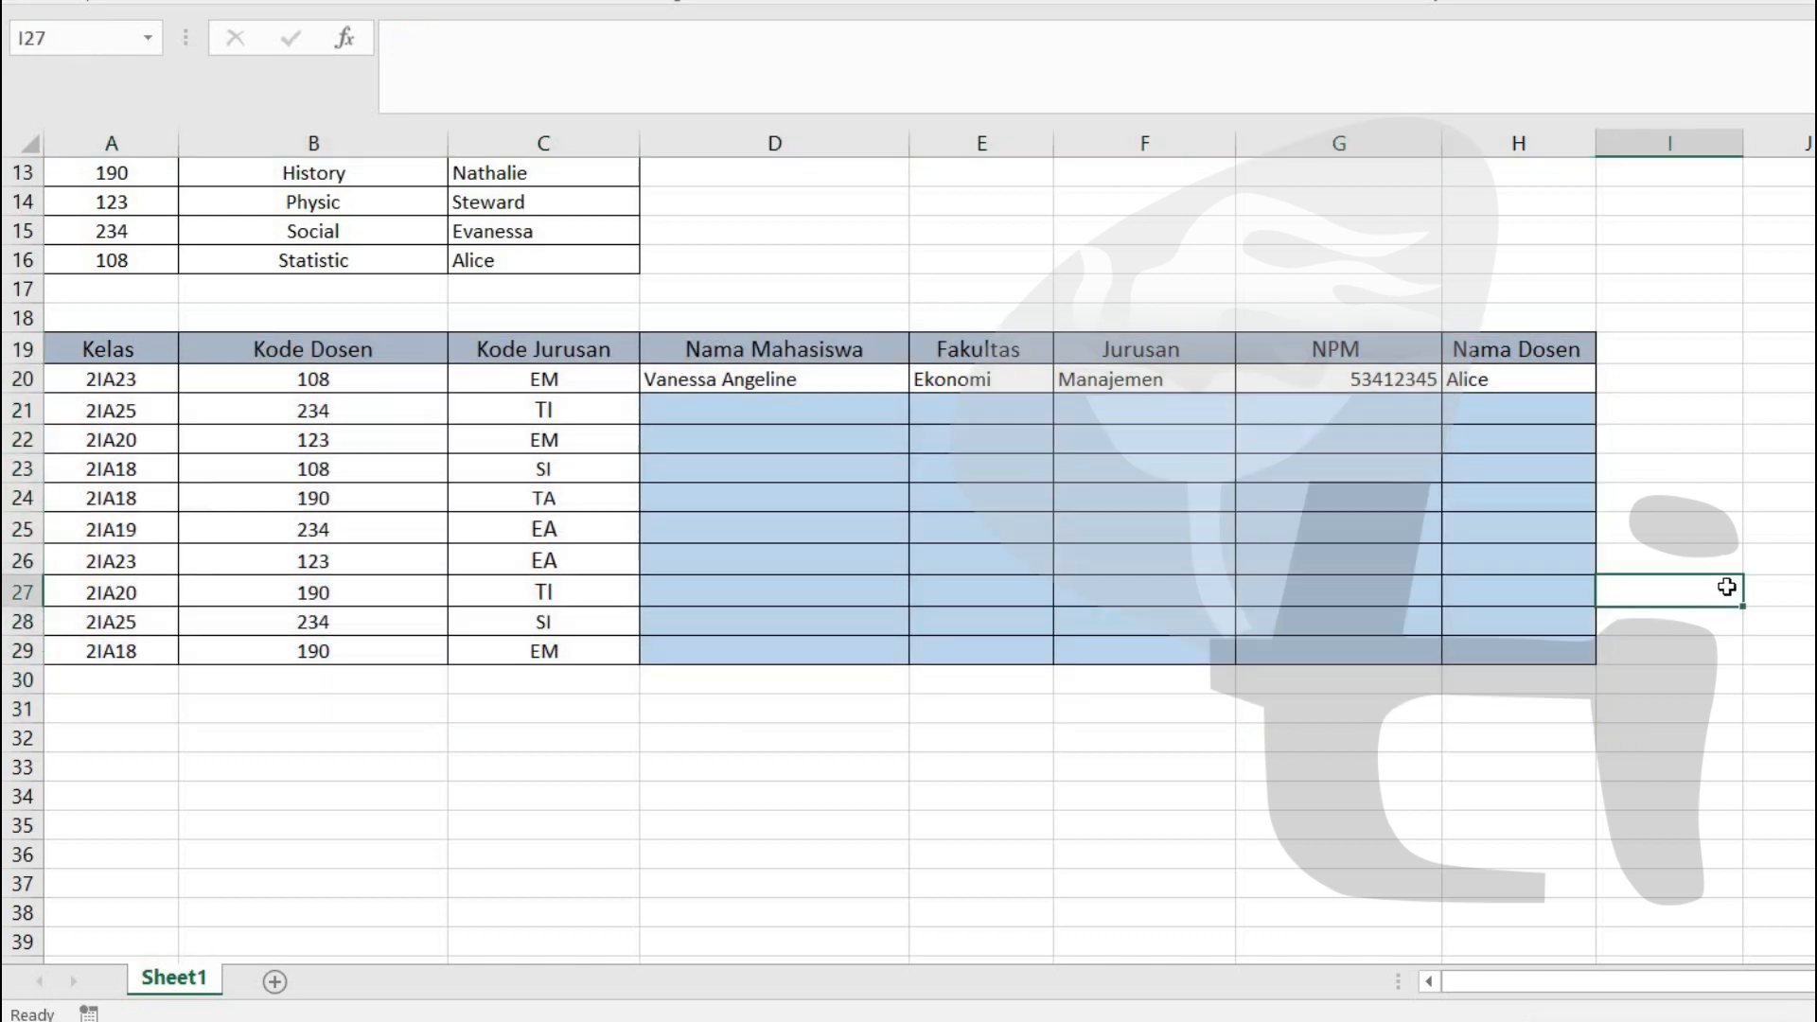